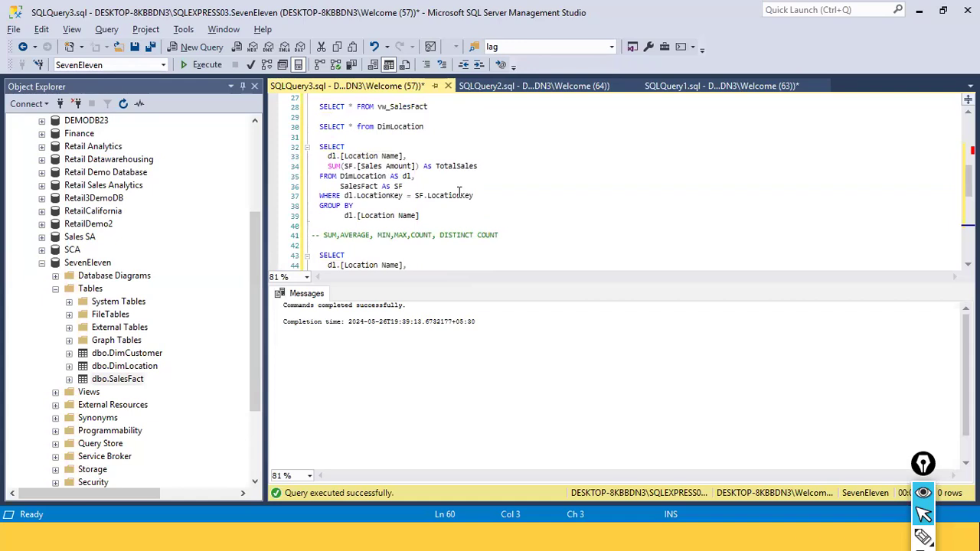
Copy the total-sales-by-location SELECT query and paste it at the end of the script under a new CREATE OR REPLACE line
left_click_drag(421, 216, 300, 137)
key("ctrl+c")
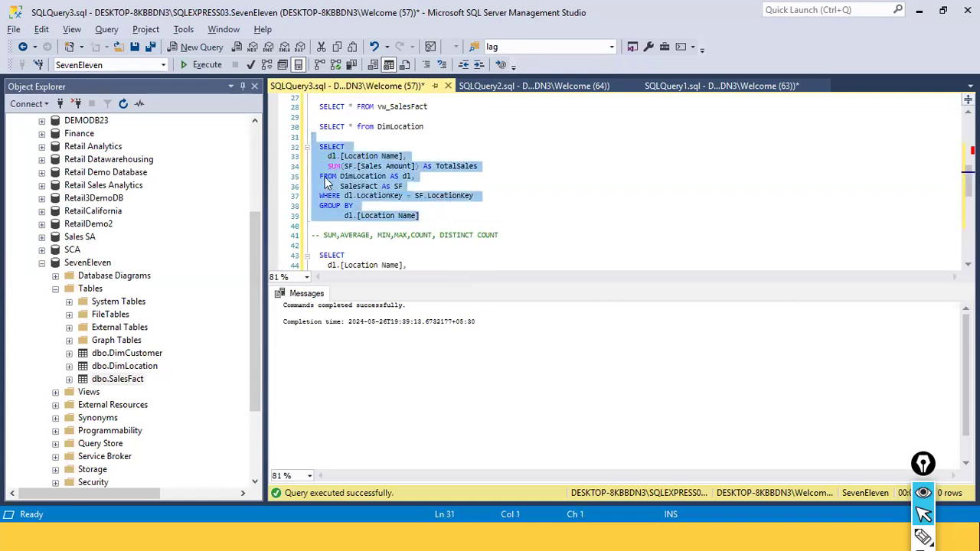
scroll(387, 252, "down", 10)
left_click(367, 227)
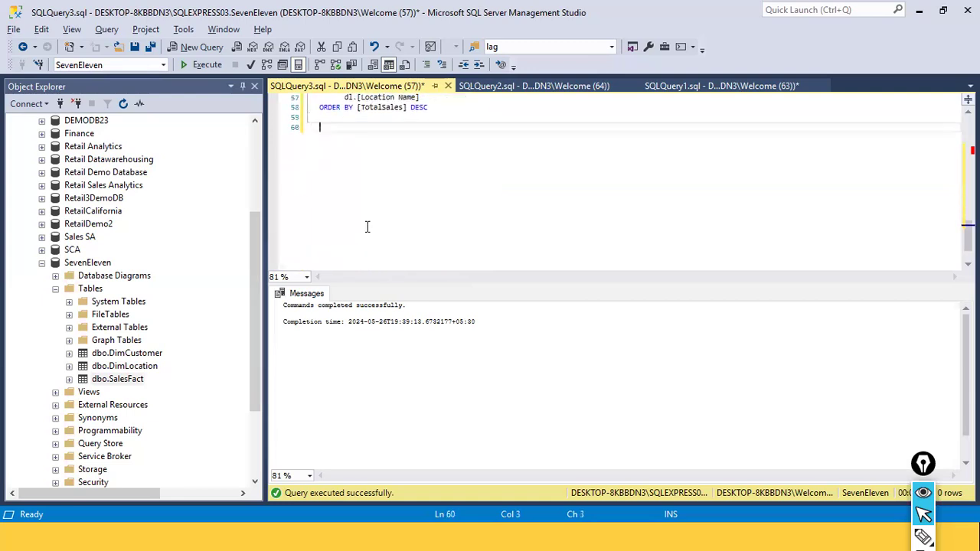
key("Return")
type("CREAGE")
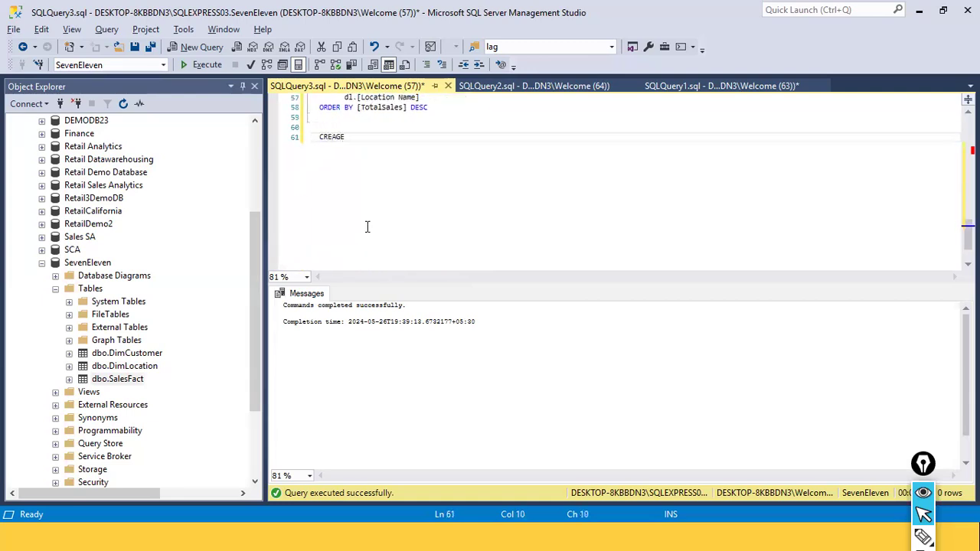
key("BackSpace")
key("BackSpace")
key("BackSpace")
type("TE OR REPLACE")
key("Return")
key("ctrl+v")
Add PROCEDURE to the header line and remove OR REPLACE from it
key("Up")
key("Up")
key("Up")
key("Up")
key("Up")
key("Up")
key("Up")
key("Up")
key("Up")
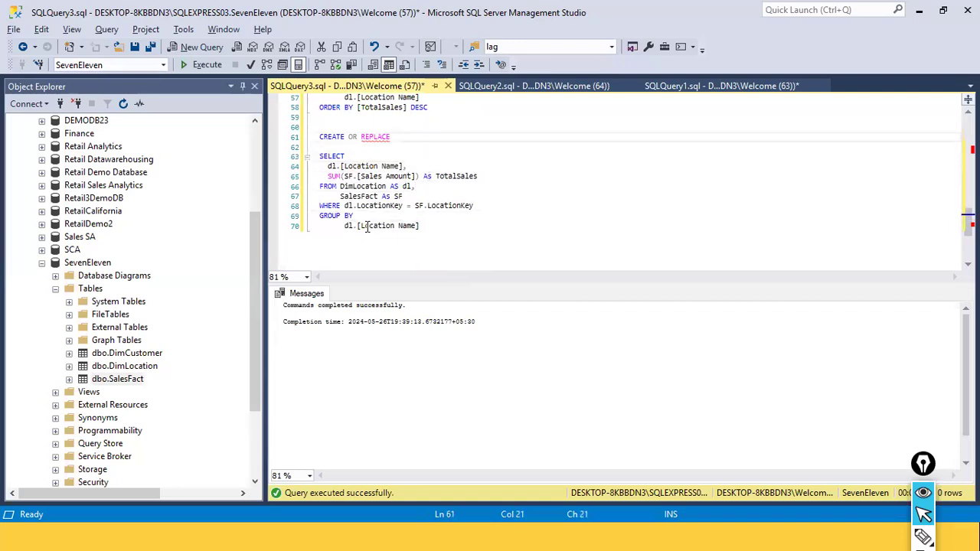
type("PROCEDUURE")
key("ctrl+Left")
key("ctrl+Left")
key("ctrl+shift+Right")
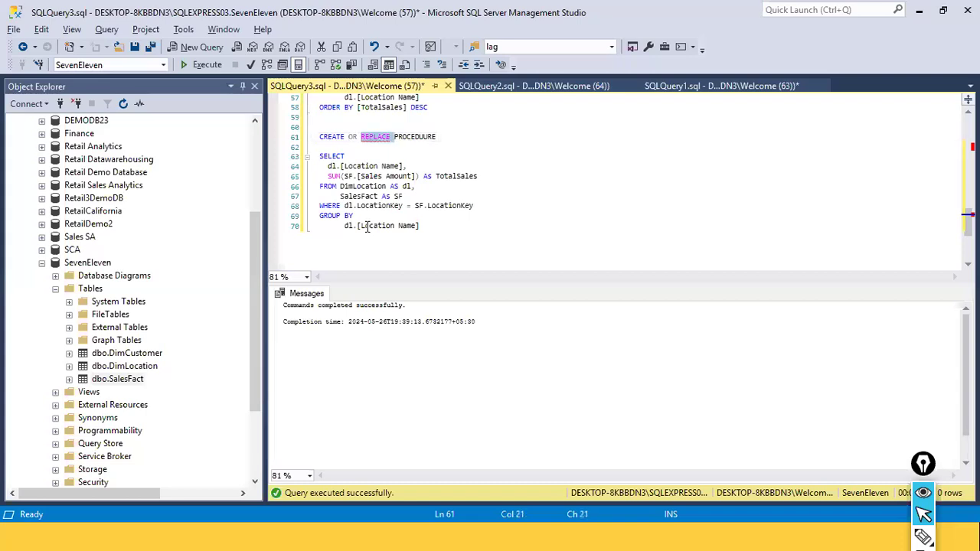
key("BackSpace")
Correct the spelling of PROCEDURE in the header line
key("BackSpace")
key("BackSpace")
key("BackSpace")
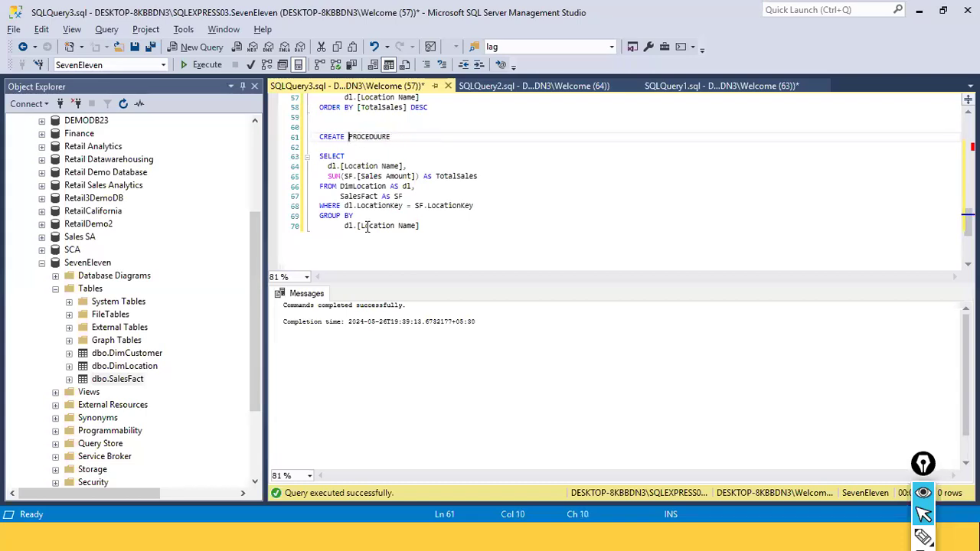
key("End")
key("BackSpace")
key("BackSpace")
key("BackSpace")
key("BackSpace")
type("RE")
key("shift+Home")
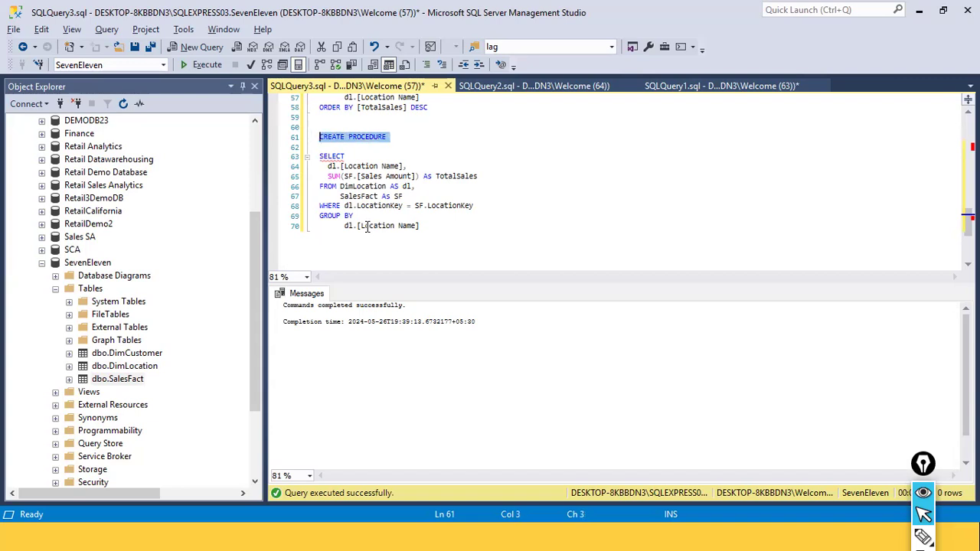
key("End")
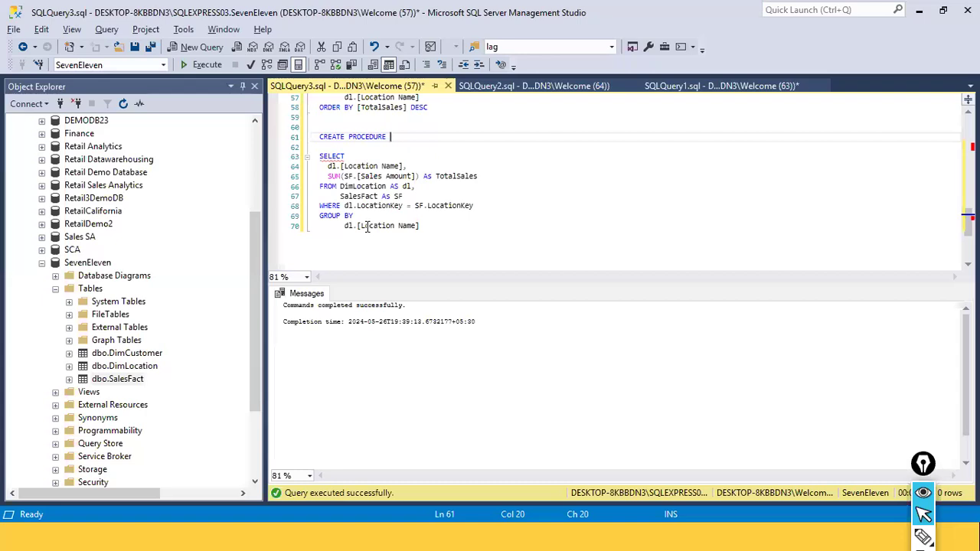
Name the procedure usp_GetTotalSalesByLocation in the header line
type("usp__GetTotalSalesByLocation")
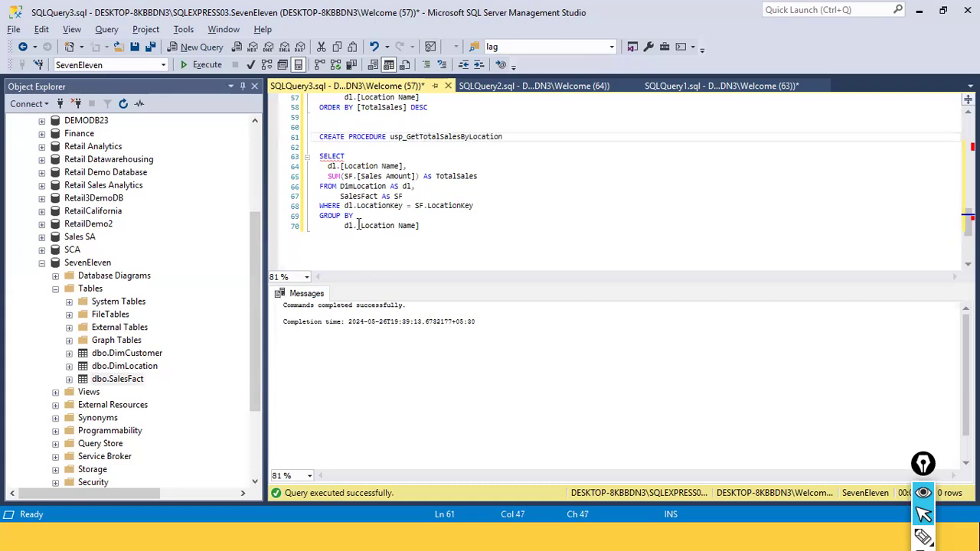
Insert AS and BEGIN lines between the procedure header and the SELECT statement
key("Down")
key("Up")
key("ctrl+shift+Left")
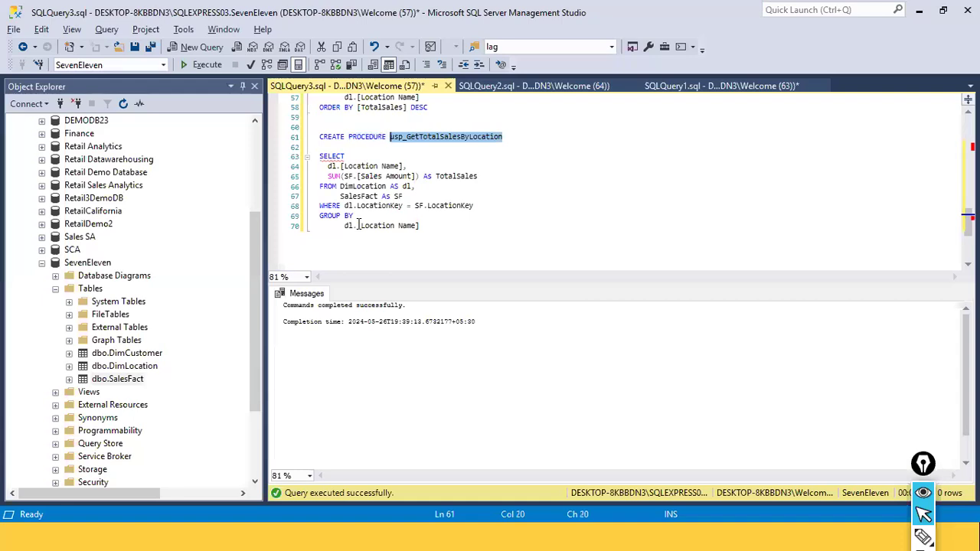
key("Down")
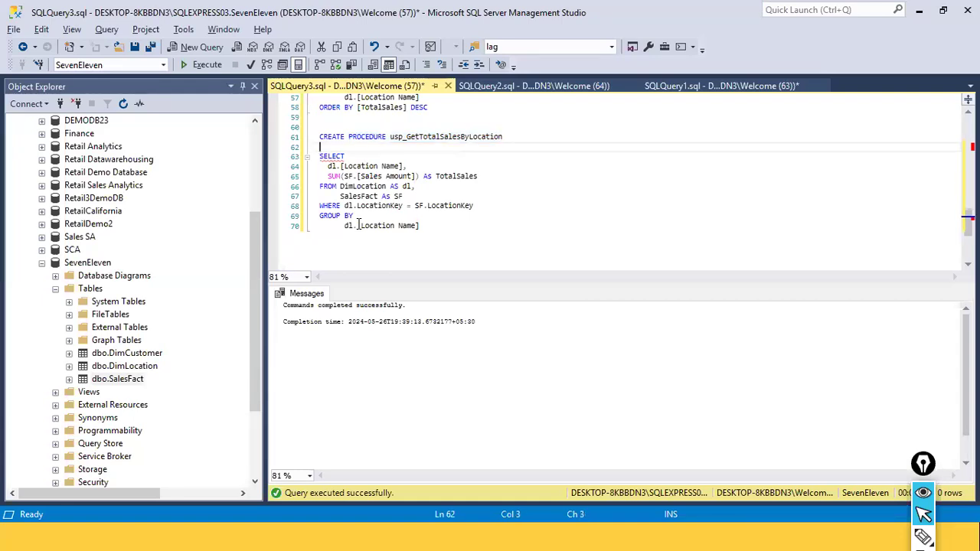
type("AS")
key("Down")
key("ctrl+Return")
type("BEGIN")
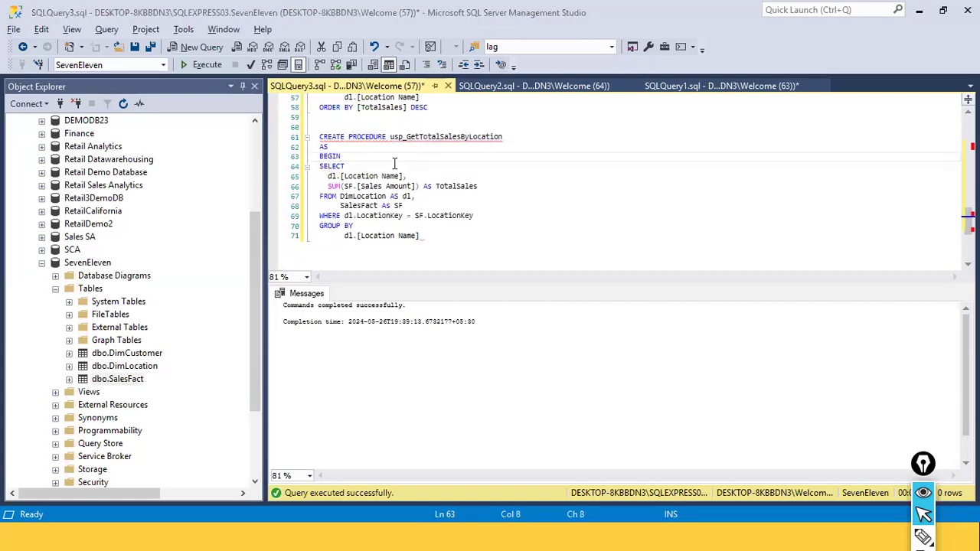
Close the procedure body with END after the GROUP BY clause
left_click(327, 237)
left_click(445, 251)
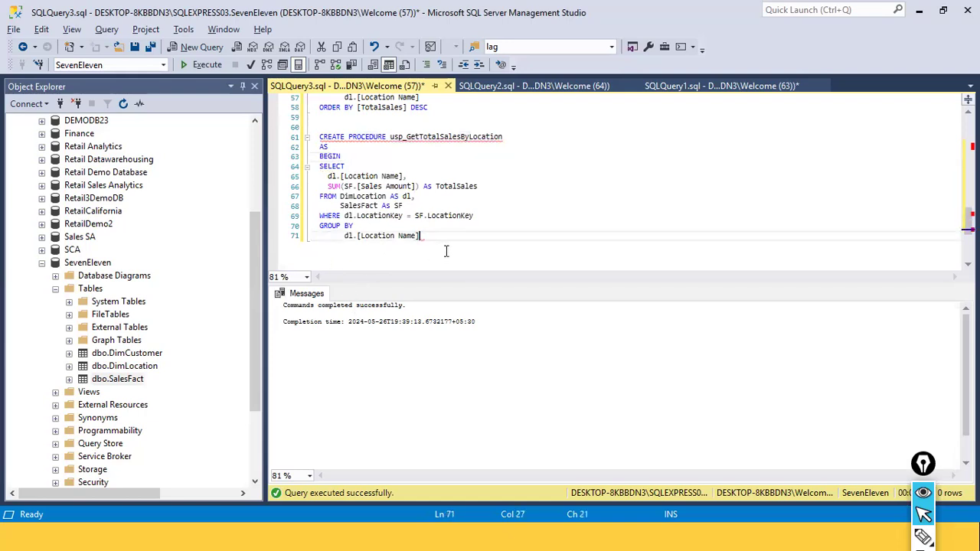
key("Return")
key("BackSpace")
key("BackSpace")
type("END")
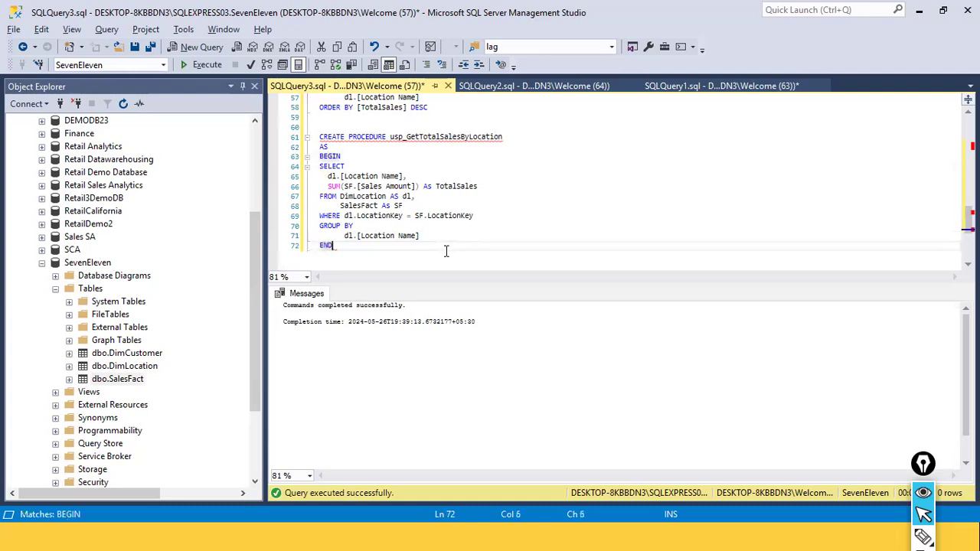
Review the procedure's header, name, body and join condition
left_click(368, 154)
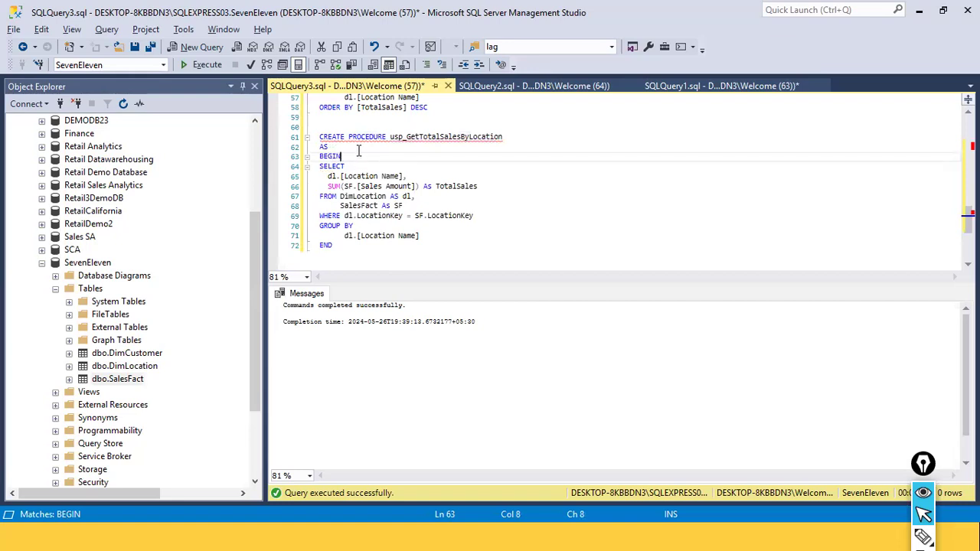
left_click(353, 128)
double_click(344, 137)
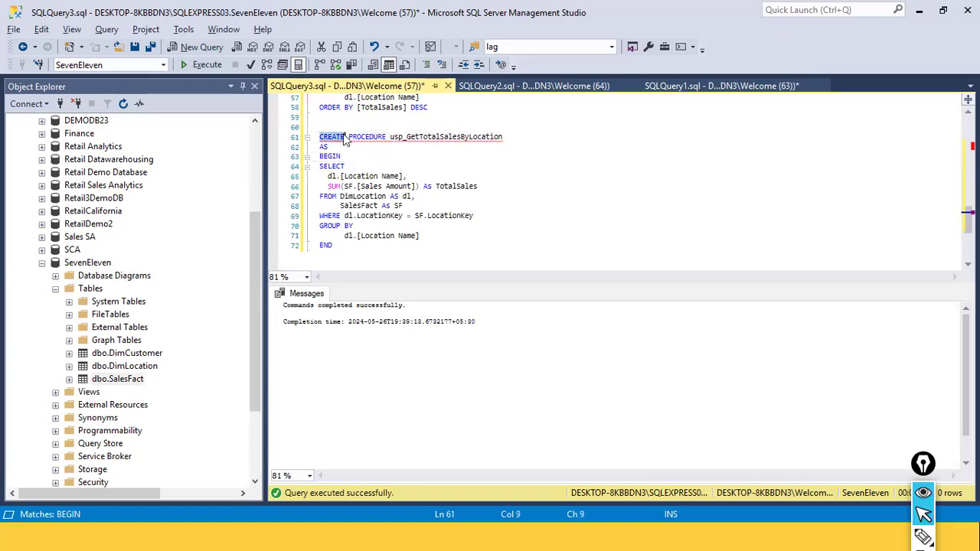
left_click(370, 138)
left_click(632, 197)
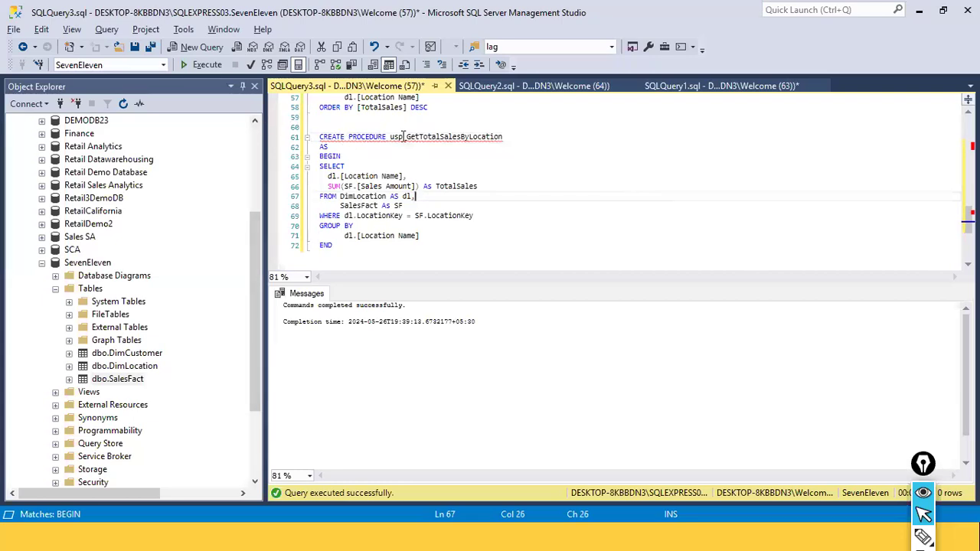
left_click_drag(390, 138, 496, 141)
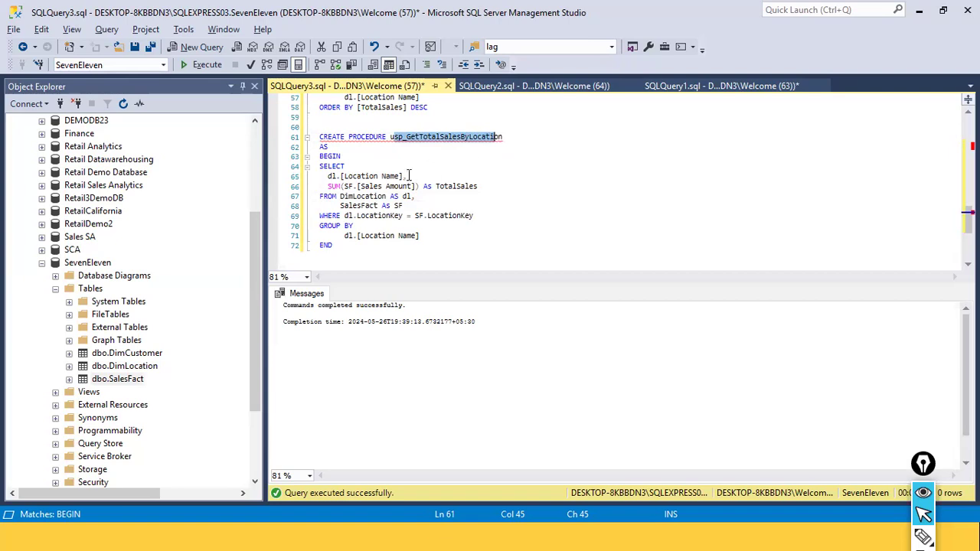
left_click(372, 195)
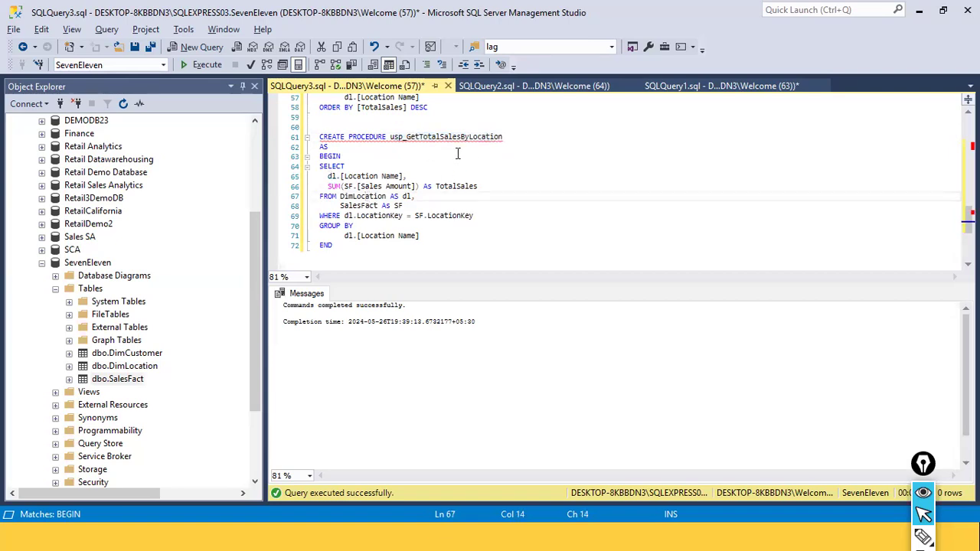
left_click(506, 137)
left_click_drag(507, 136, 410, 136)
left_click(377, 160)
left_click_drag(319, 156, 343, 157)
left_click(330, 243)
left_click(334, 157)
left_click(316, 236)
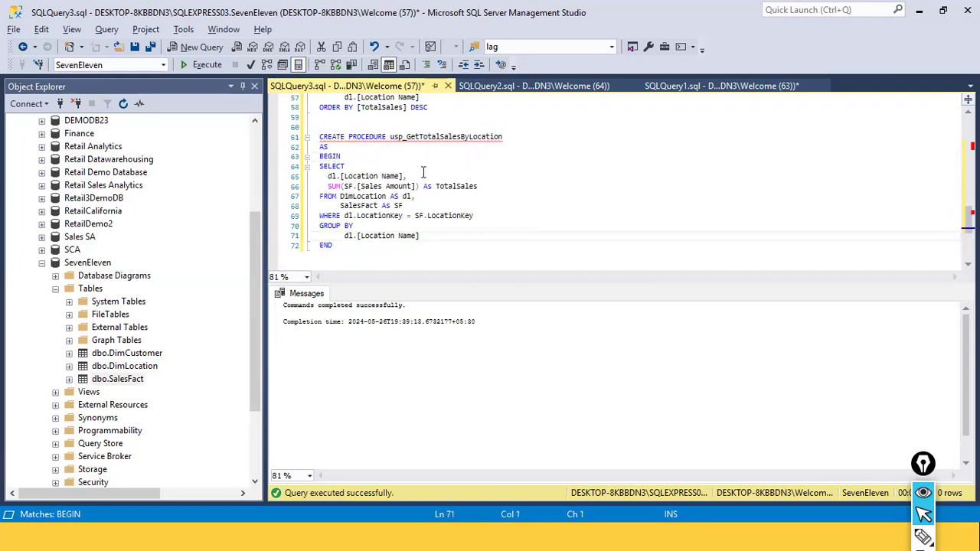
left_click_drag(320, 167, 422, 238)
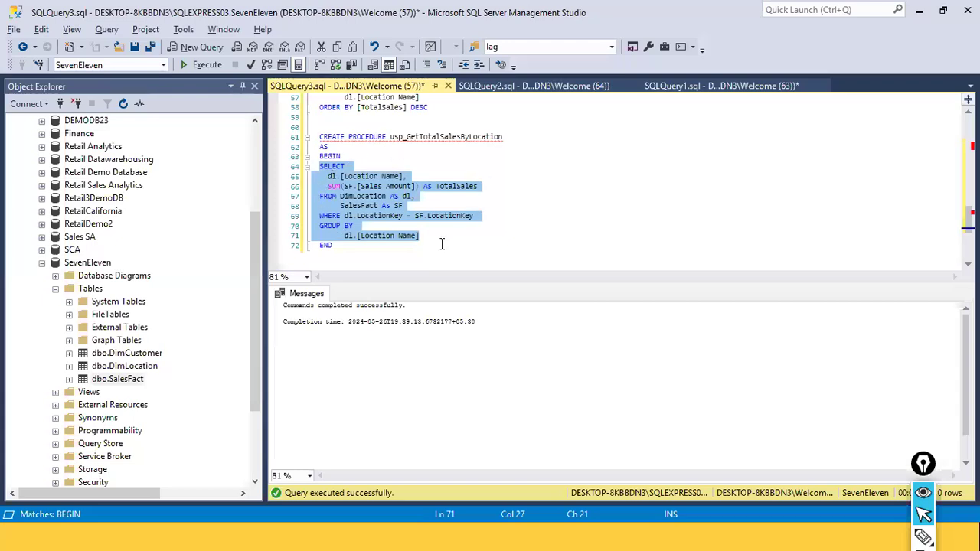
left_click(513, 233)
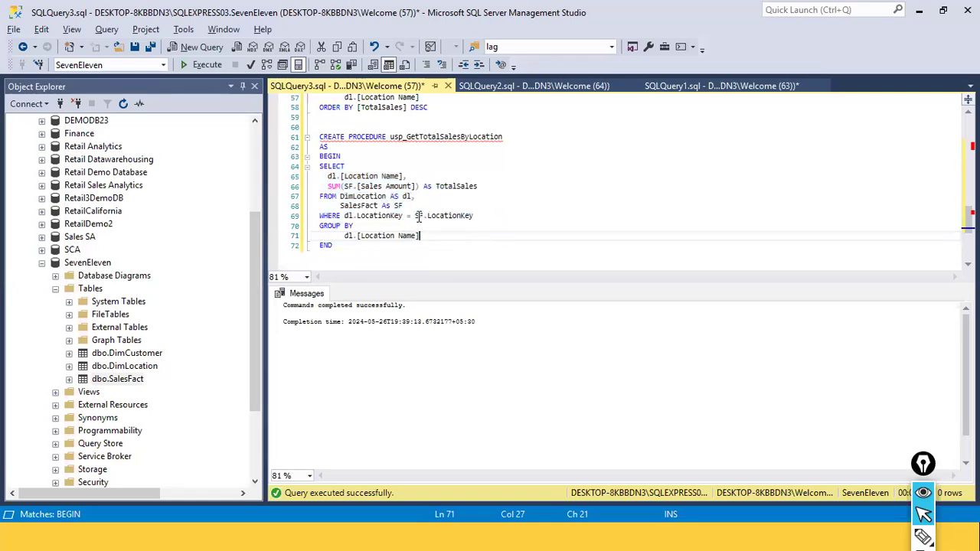
left_click_drag(415, 215, 478, 216)
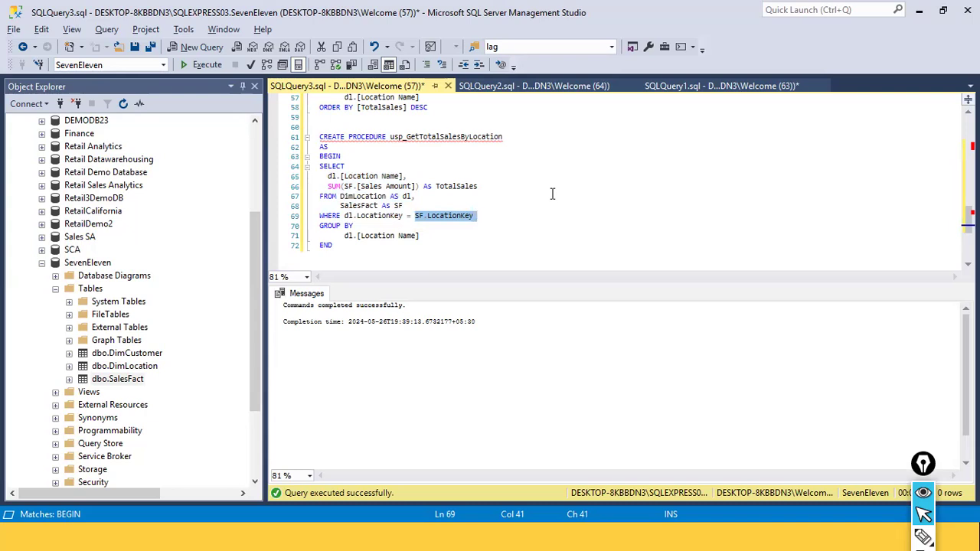
Select the entire CREATE PROCEDURE block and execute it
left_click_drag(410, 262, 311, 136)
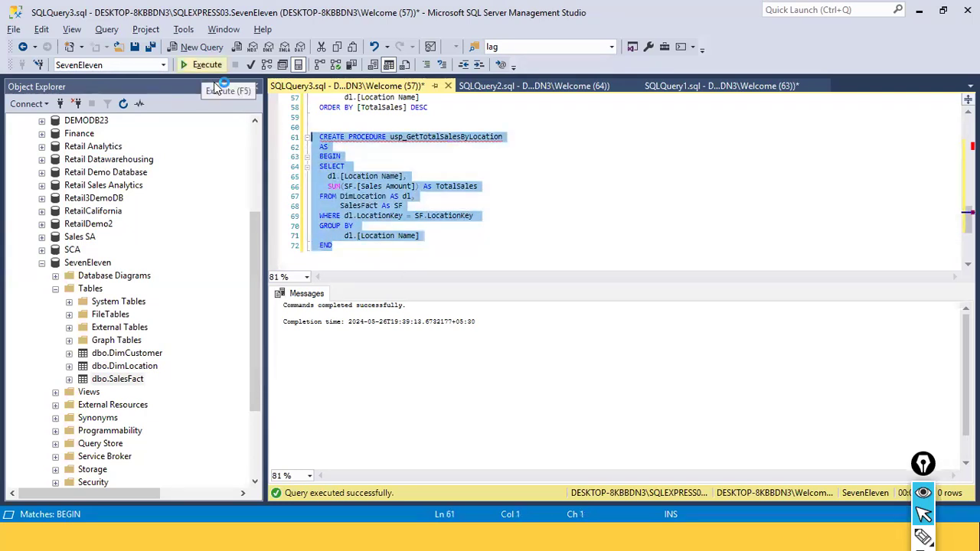
left_click(439, 178)
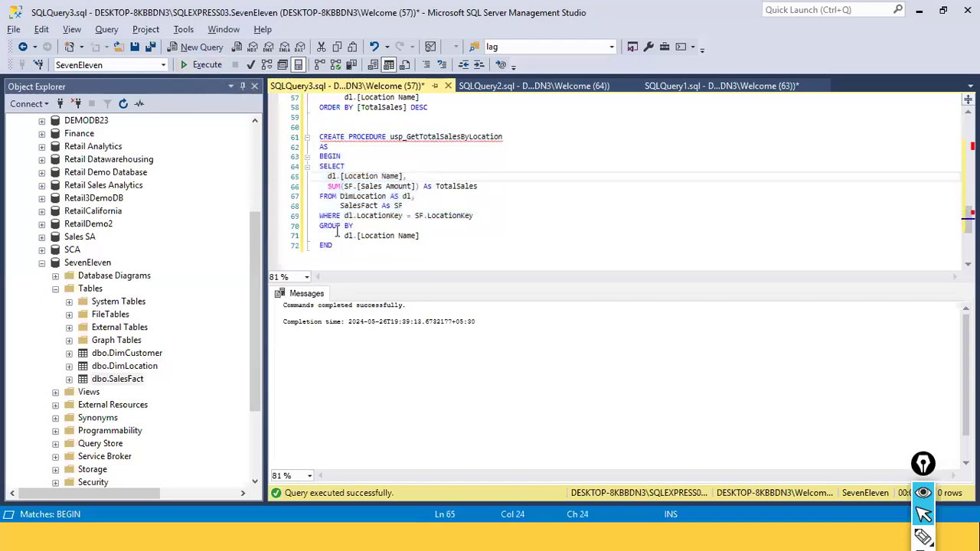
left_click_drag(333, 245, 312, 137)
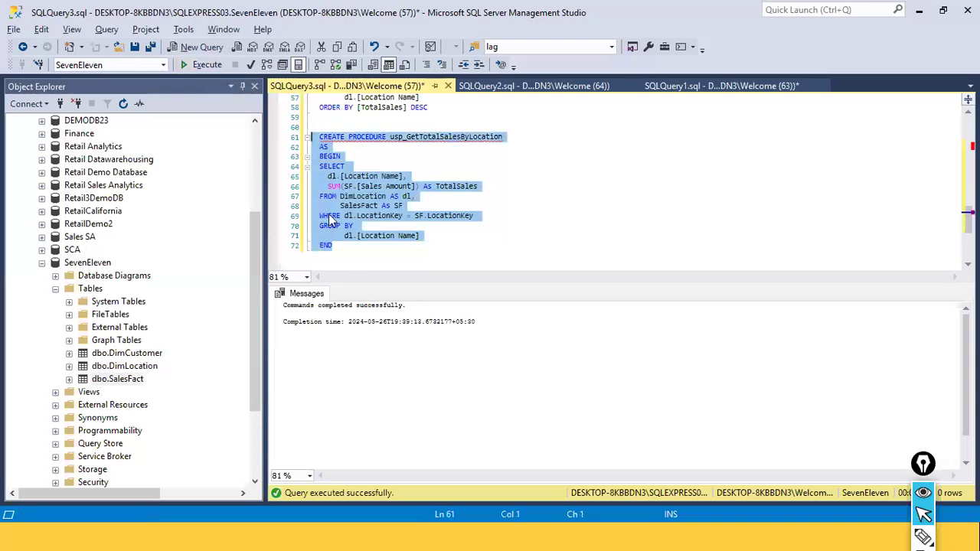
left_click(368, 196)
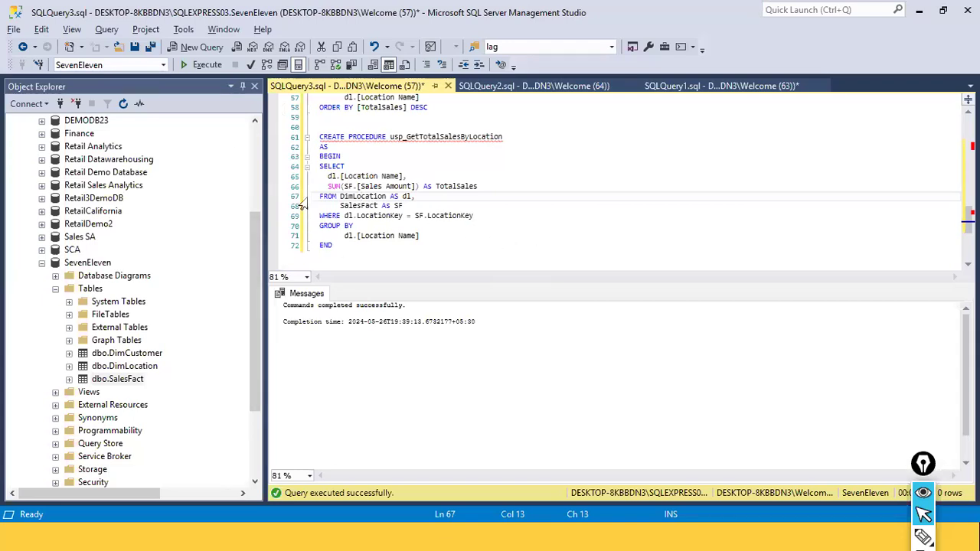
scroll(518, 226, "up", 7)
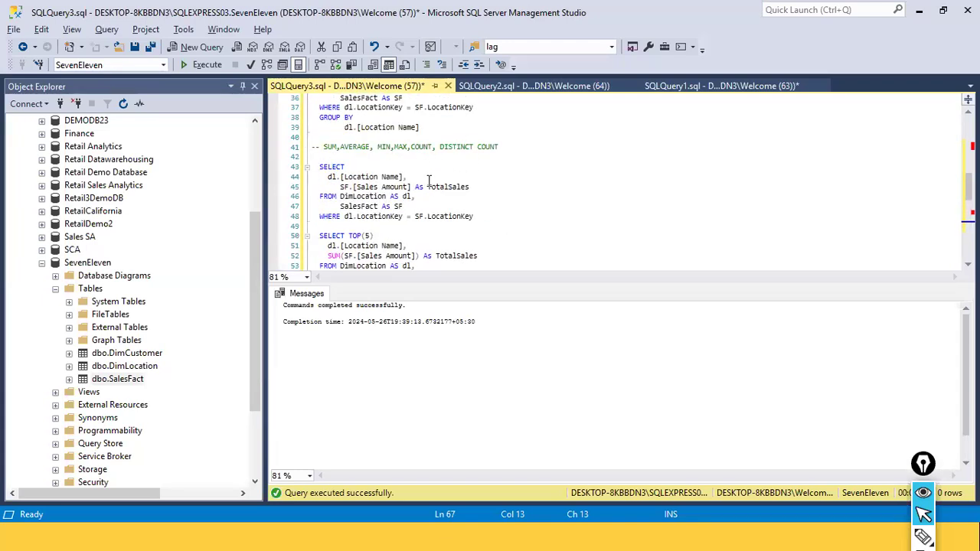
scroll(429, 181, "down", 8)
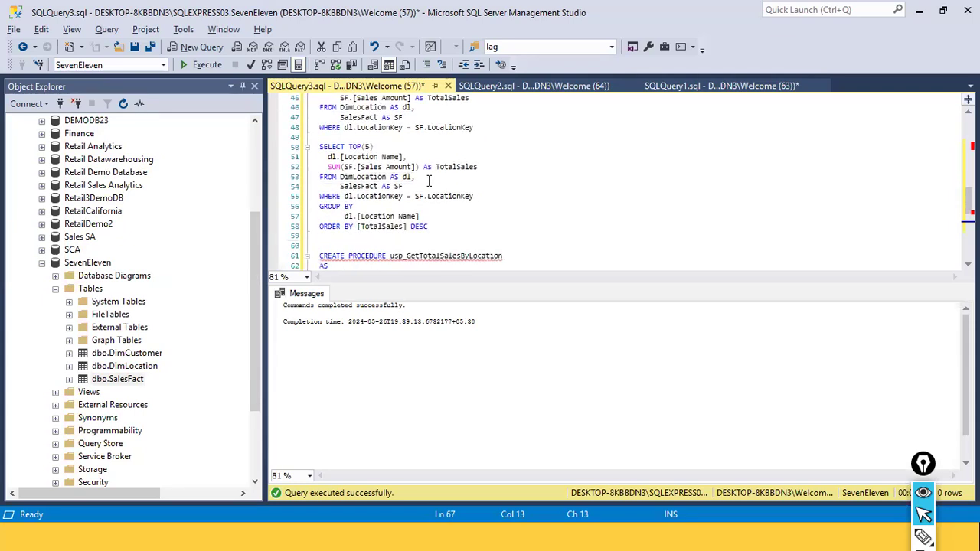
scroll(428, 180, "up", 1)
left_click(429, 181)
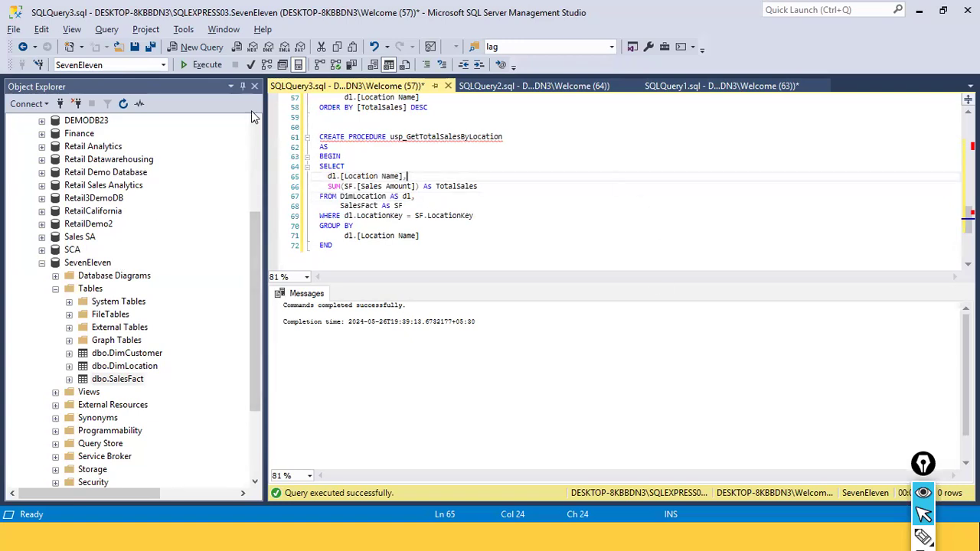
left_click_drag(319, 166, 420, 235)
left_click(419, 236)
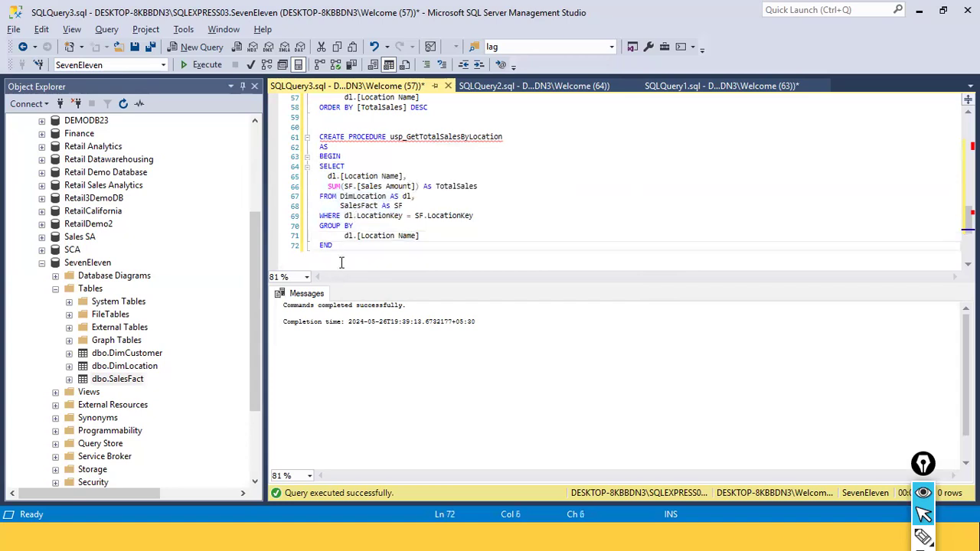
left_click_drag(333, 245, 274, 106)
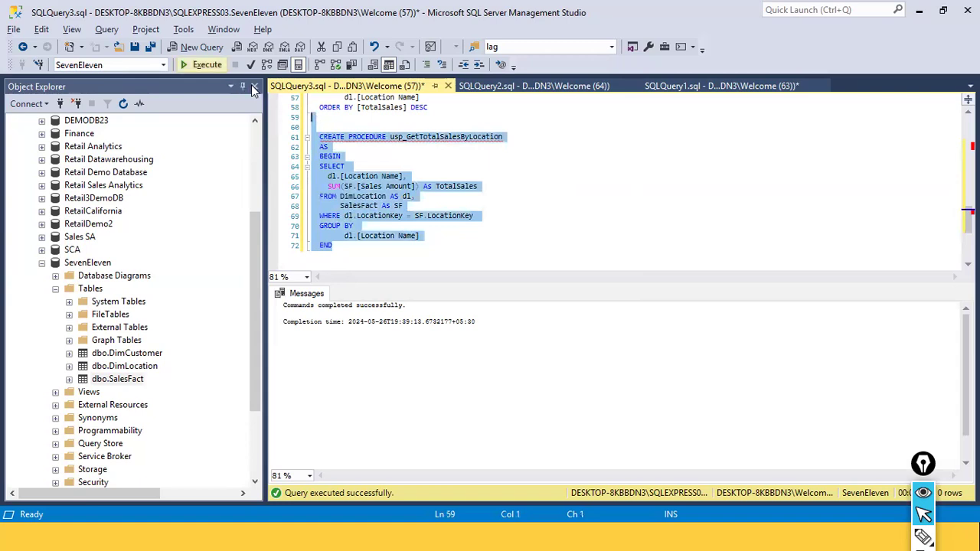
left_click(202, 64)
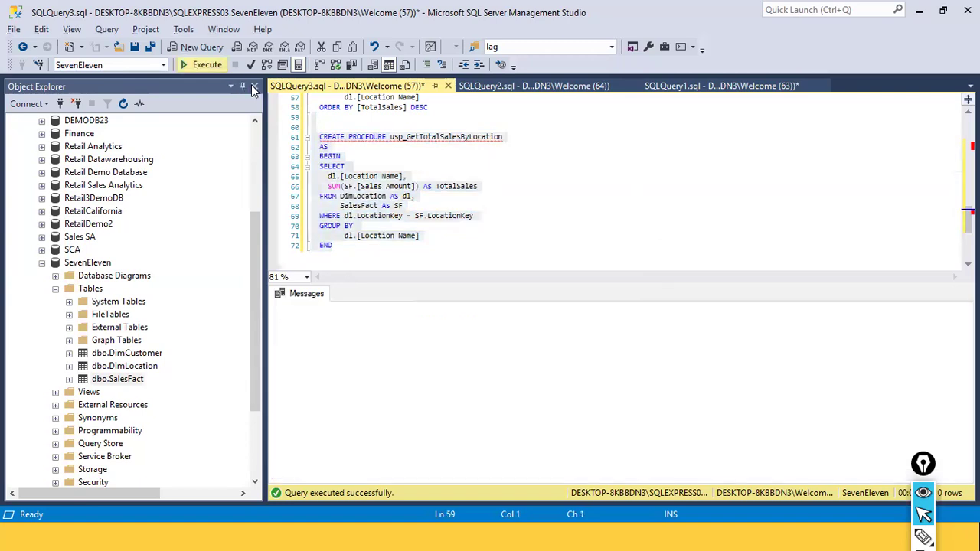
left_click(455, 257)
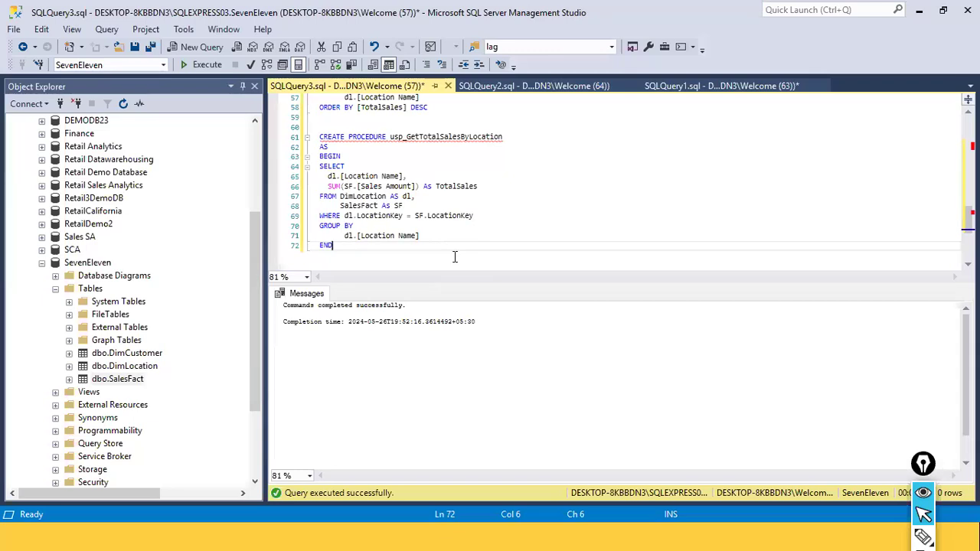
Add an EXEC statement calling usp_GetTotalSalesByLocation two lines below the procedure's END, copying the procedure name
key("Return")
key("Return")
type("EXEC")
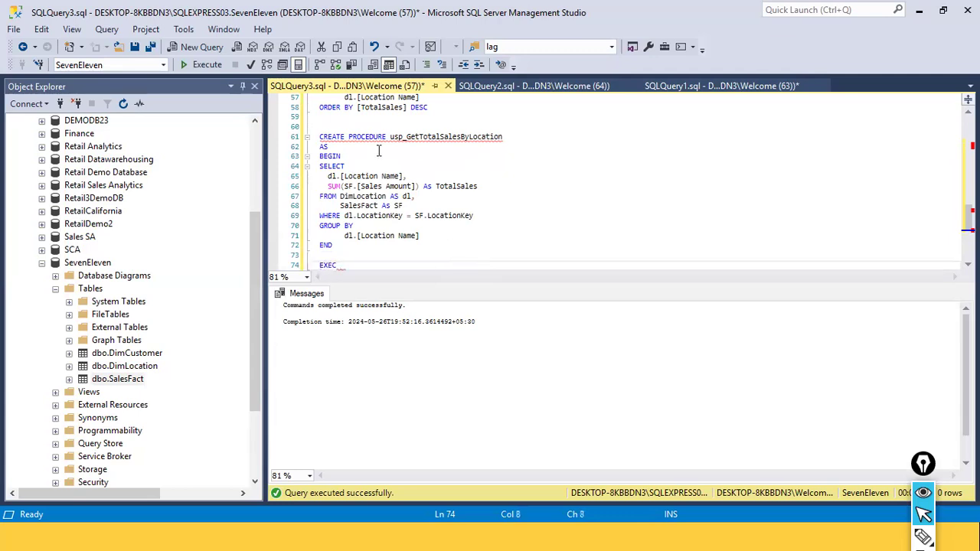
double_click(393, 138)
key("ctrl+c")
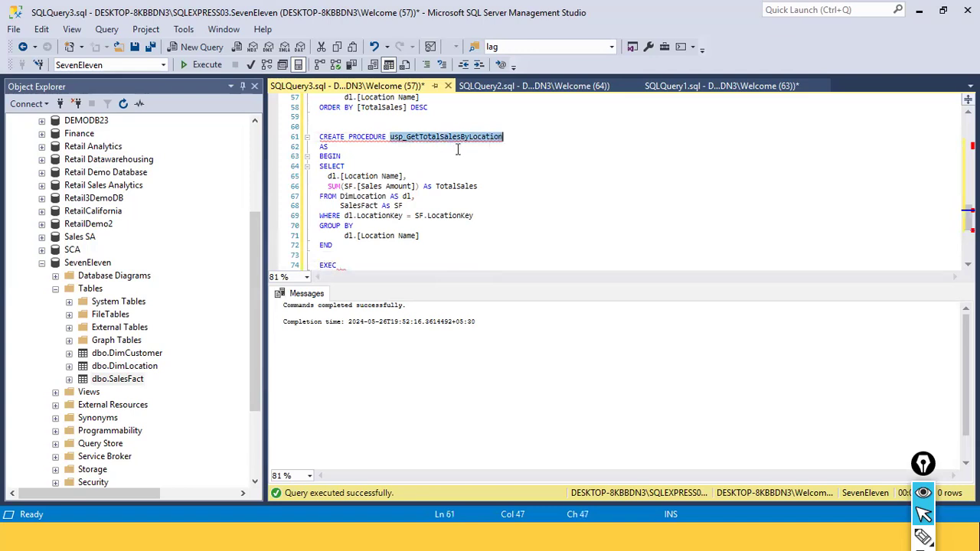
left_click(345, 264)
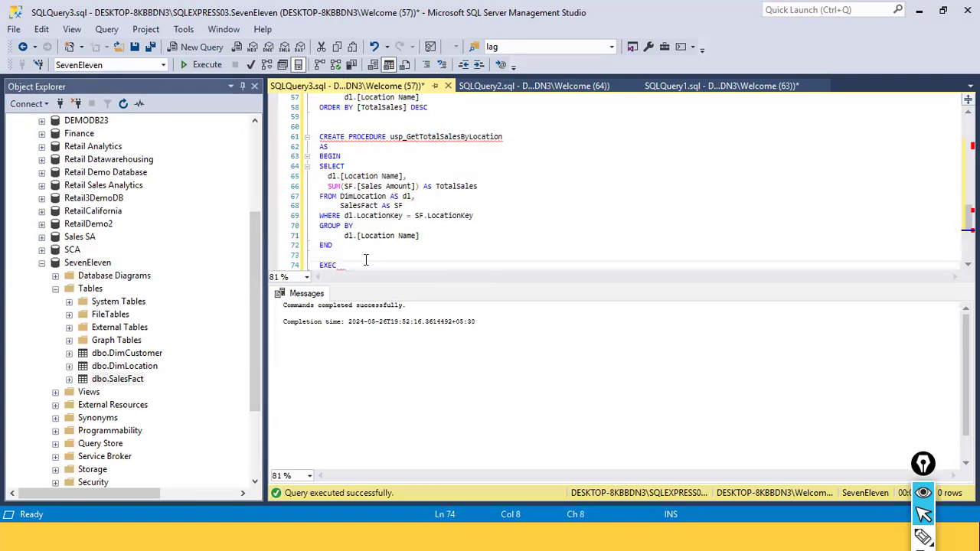
key("ctrl+v")
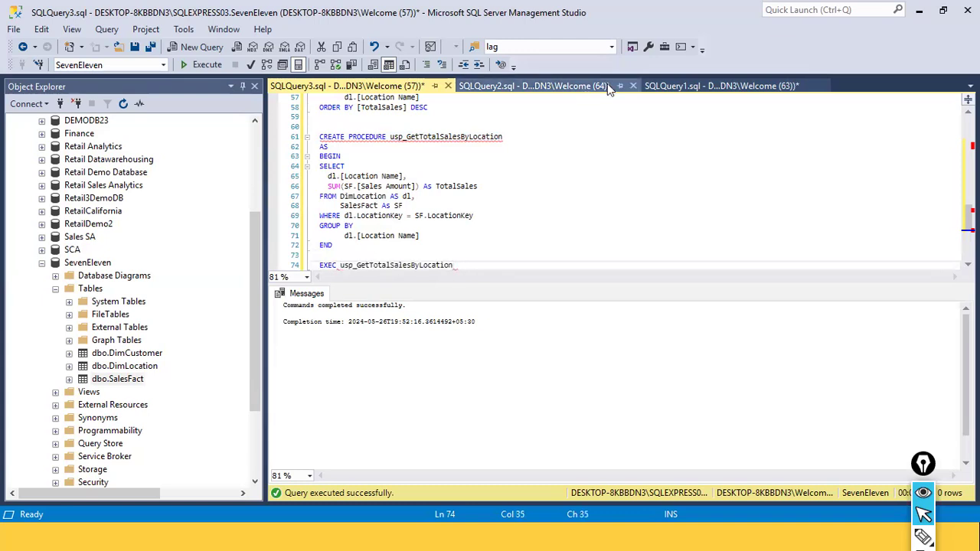
double_click(323, 266)
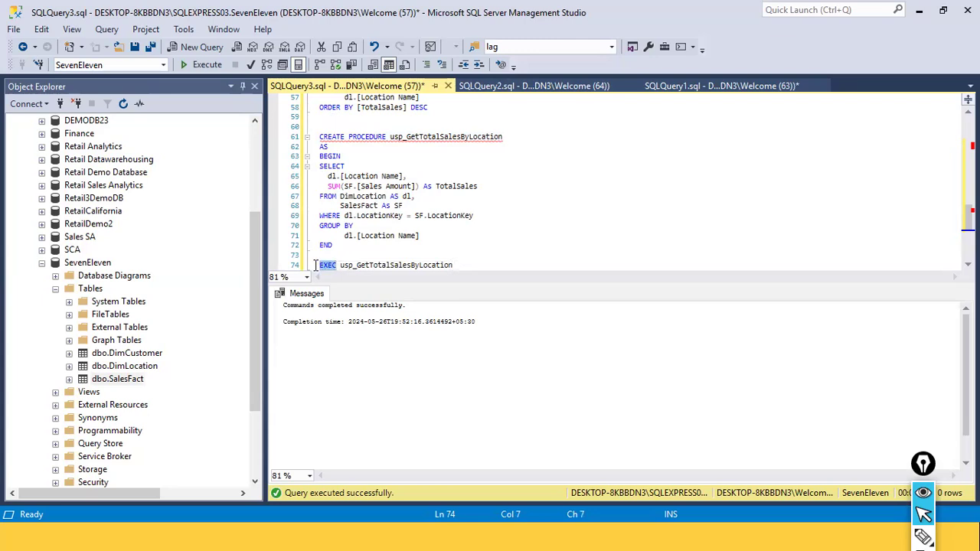
key("Right")
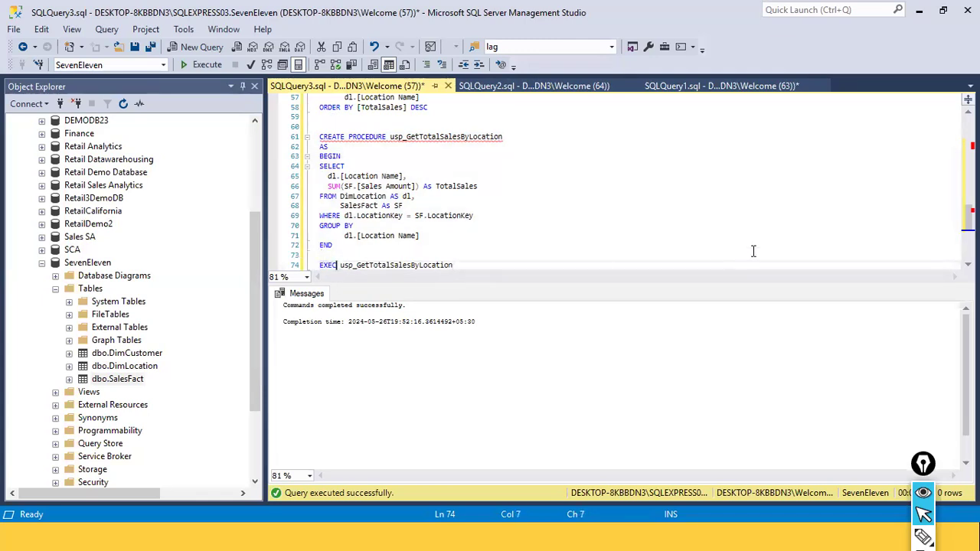
type("UTE")
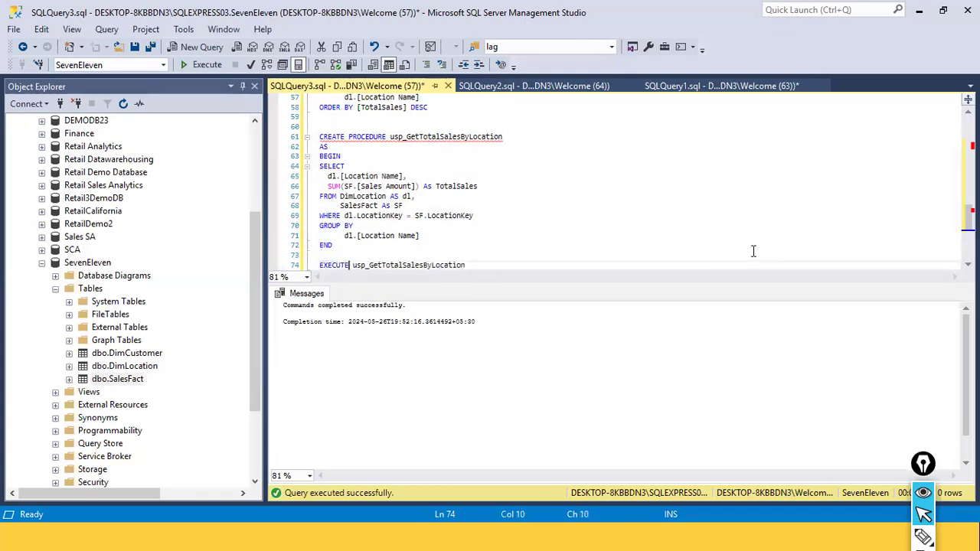
key("BackSpace")
key("BackSpace")
key("BackSpace")
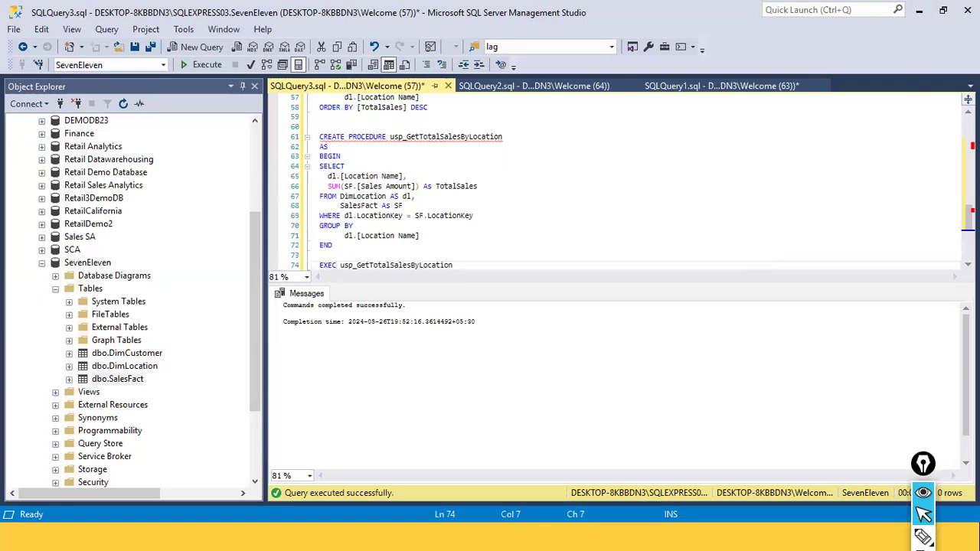
Select the EXEC usp_GetTotalSalesByLocation statement alone and execute it
left_click_drag(479, 265, 313, 265)
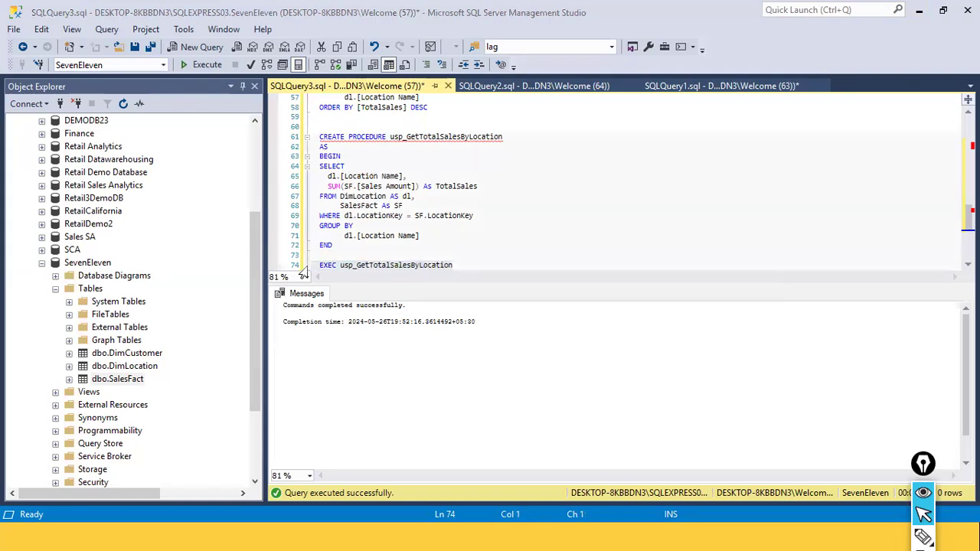
left_click_drag(328, 265, 203, 61)
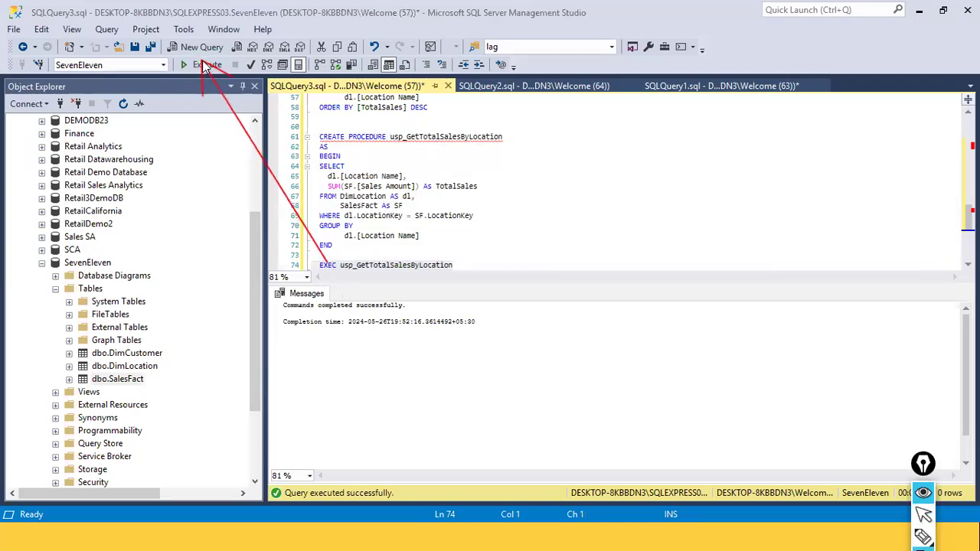
key("Escape")
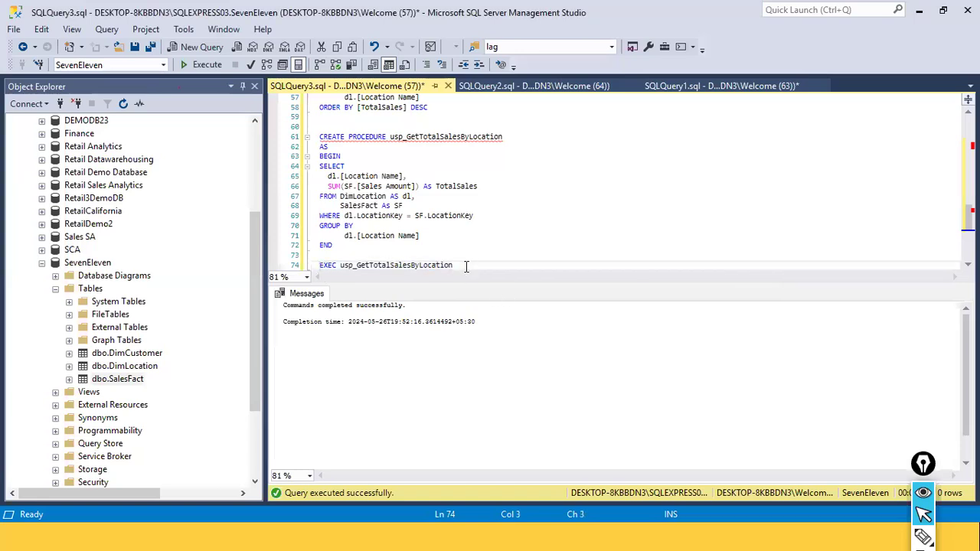
left_click_drag(463, 264, 246, 256)
left_click(195, 64)
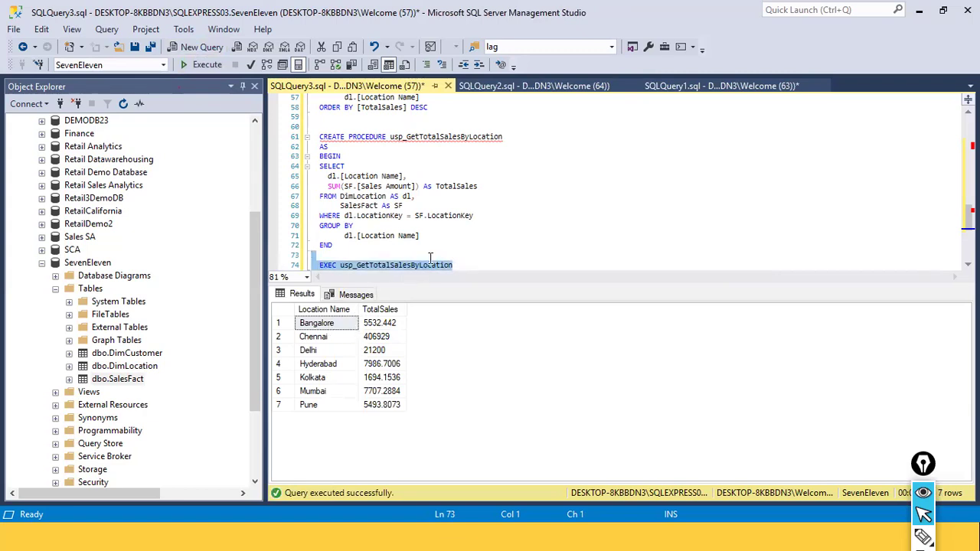
Examine the procedure definition alongside its EXEC call
left_click(456, 265)
left_click(361, 136)
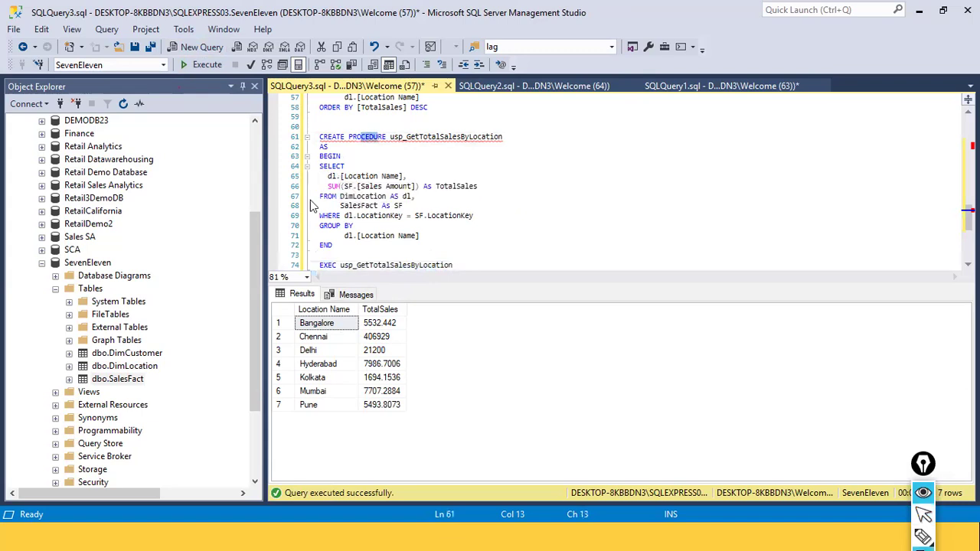
left_click_drag(312, 162, 354, 222)
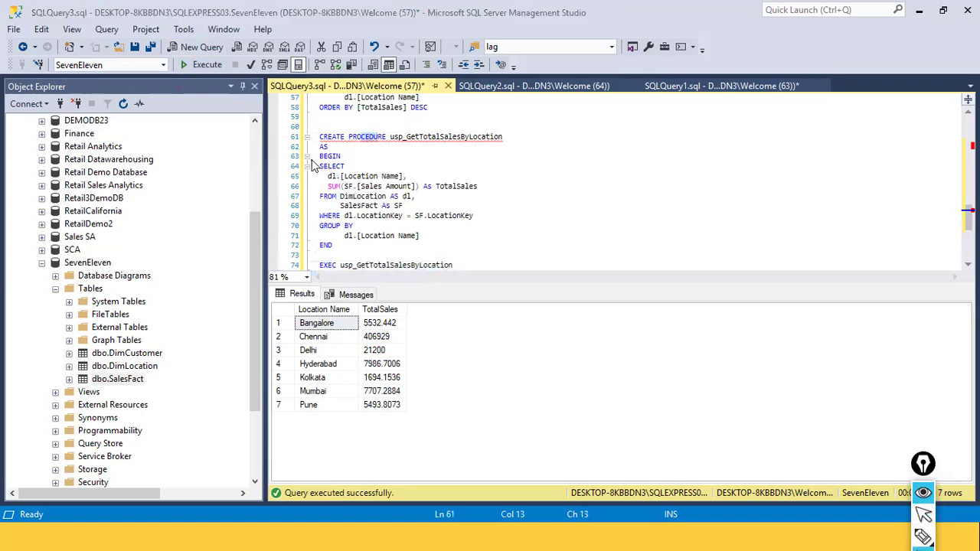
left_click_drag(452, 253, 505, 240)
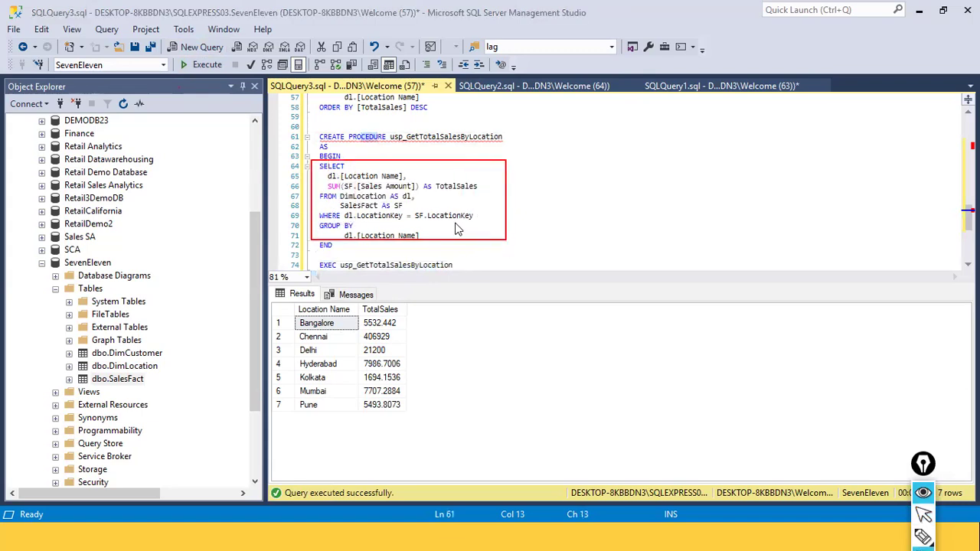
left_click_drag(386, 200, 378, 137)
left_click_drag(552, 249, 458, 266)
left_click_drag(297, 258, 314, 268)
left_click_drag(447, 140, 407, 266)
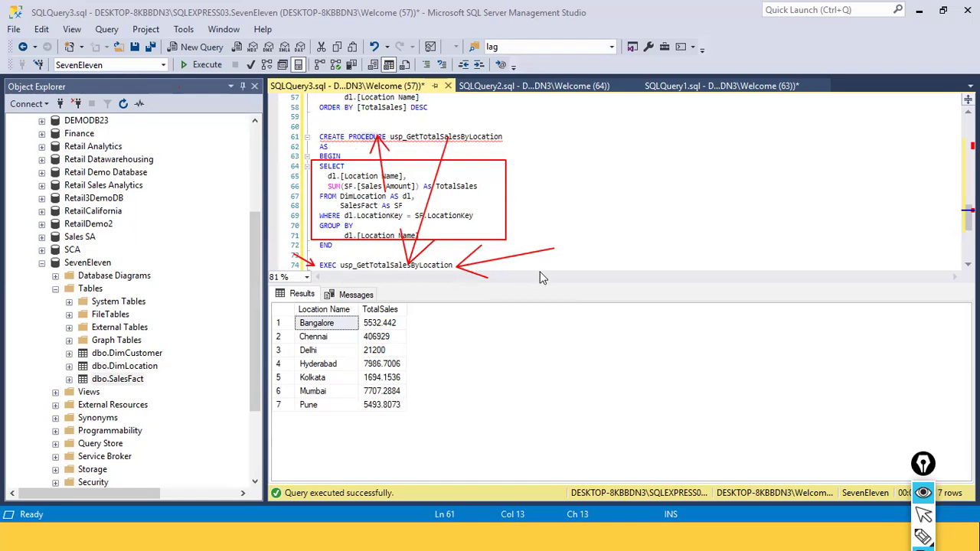
key("Escape")
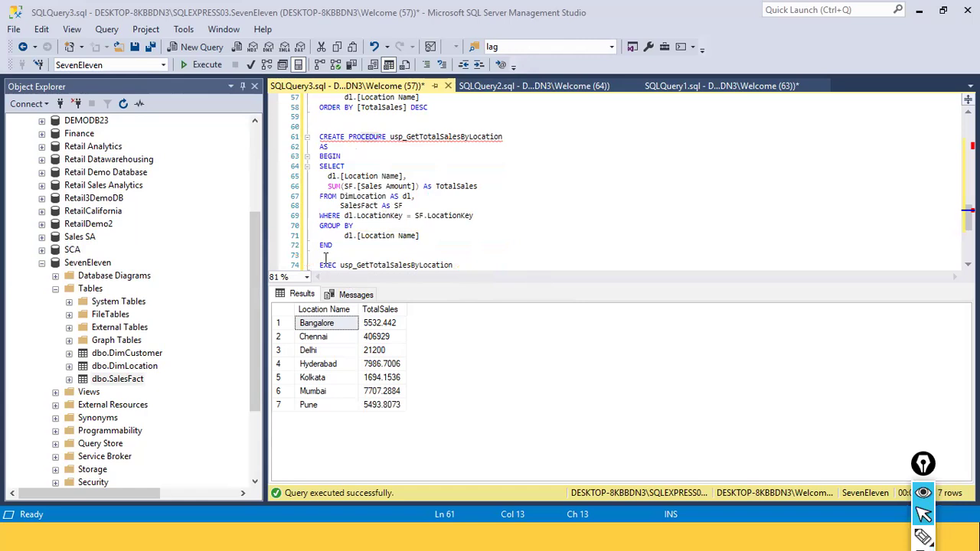
Compare the CREATE PROCEDURE block and the EXEC statement by selecting each in turn
left_click_drag(326, 258, 295, 126)
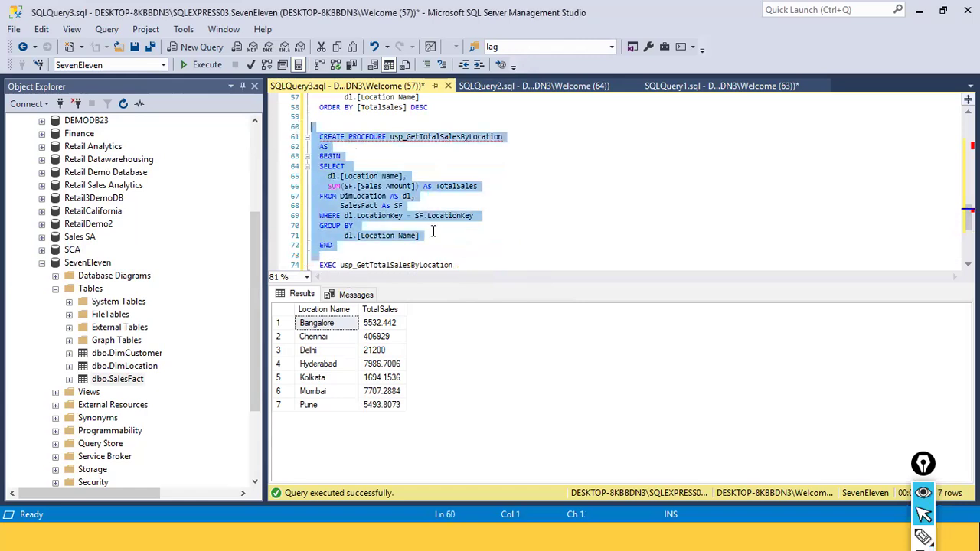
left_click(480, 267)
left_click_drag(480, 267, 237, 262)
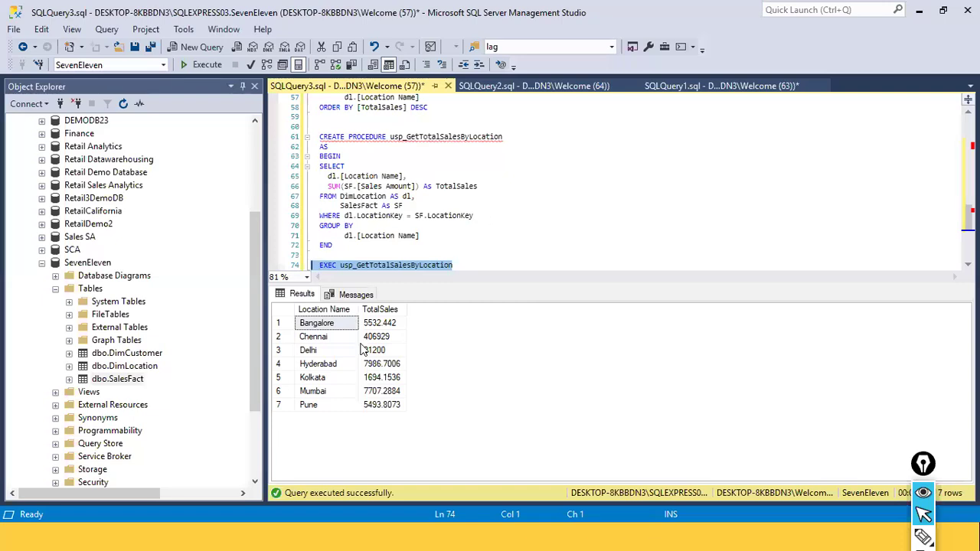
left_click_drag(474, 256, 322, 141)
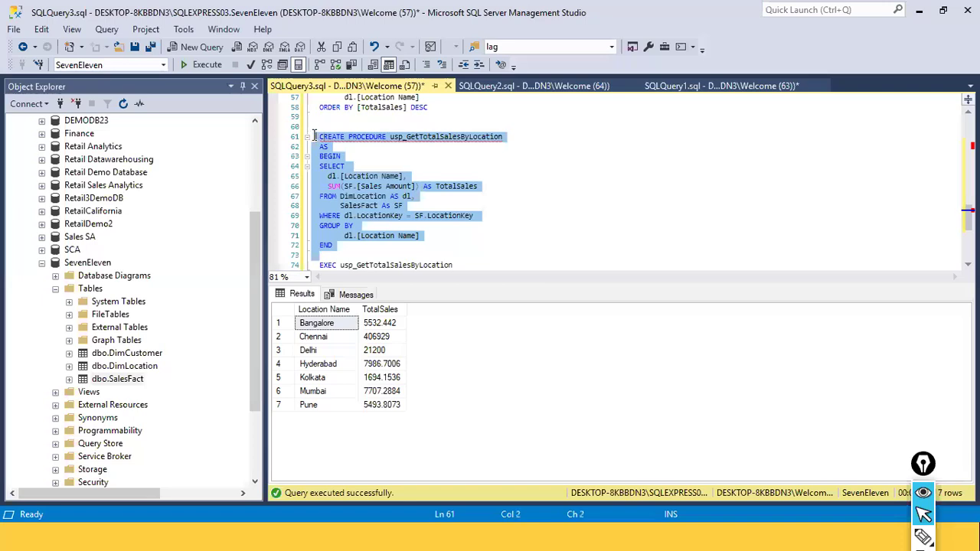
left_click(473, 266)
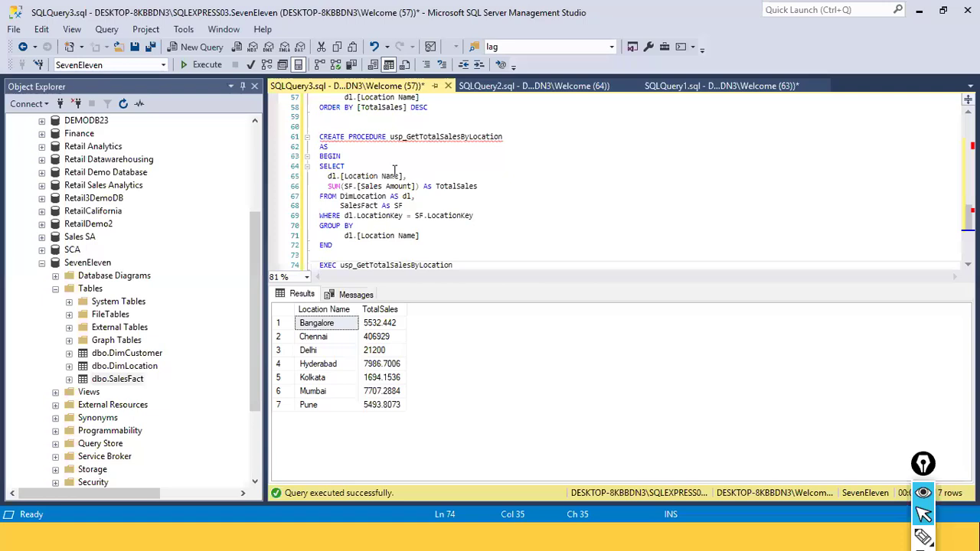
left_click_drag(336, 257, 291, 139)
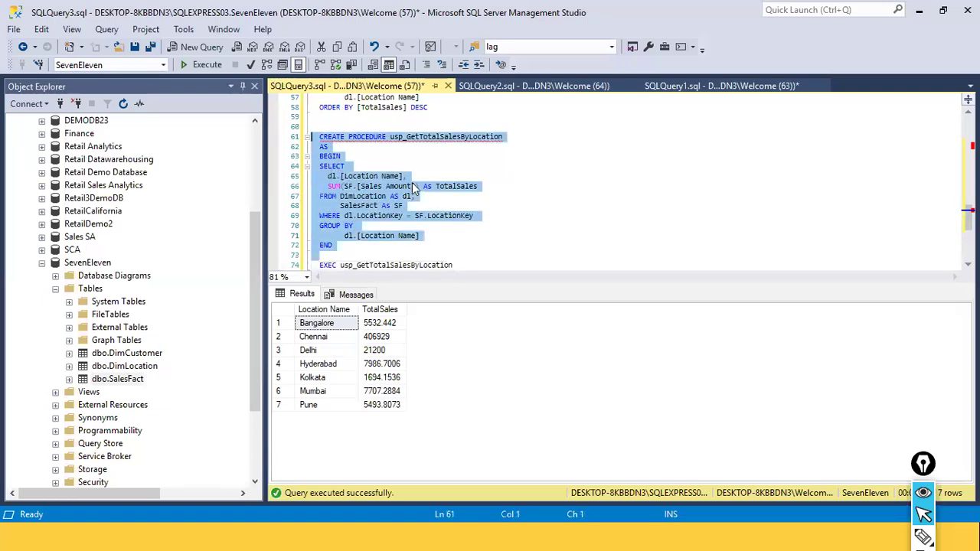
scroll(472, 249, "down", 1)
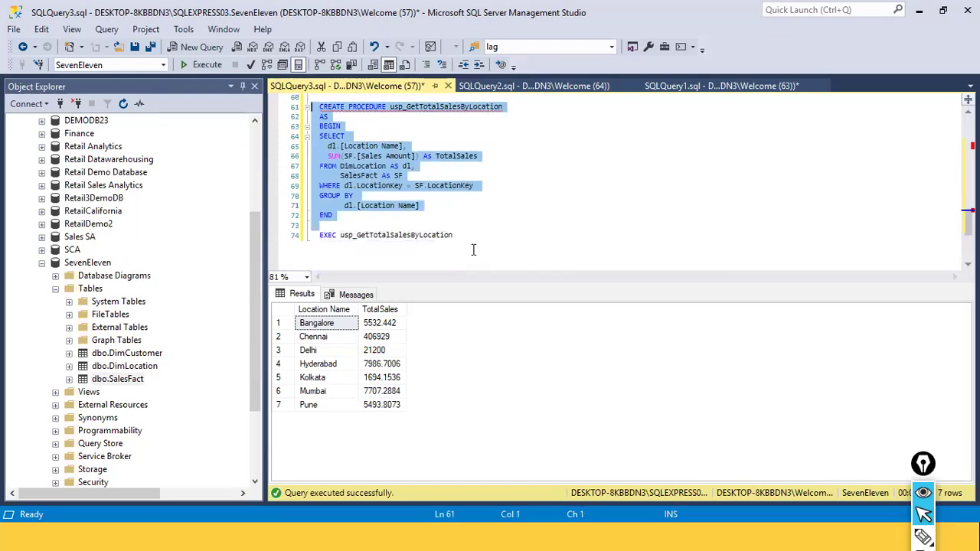
left_click(328, 225)
left_click_drag(319, 235, 452, 247)
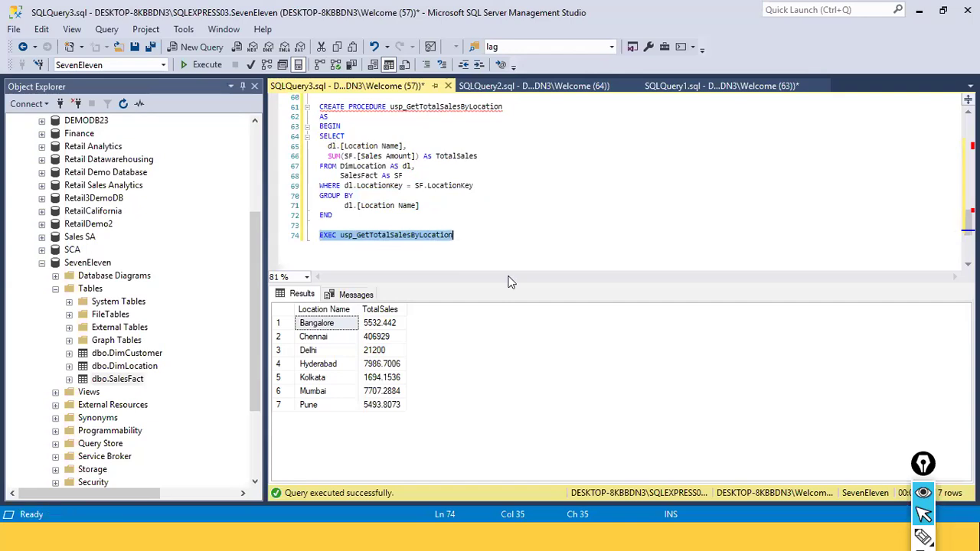
left_click(531, 253)
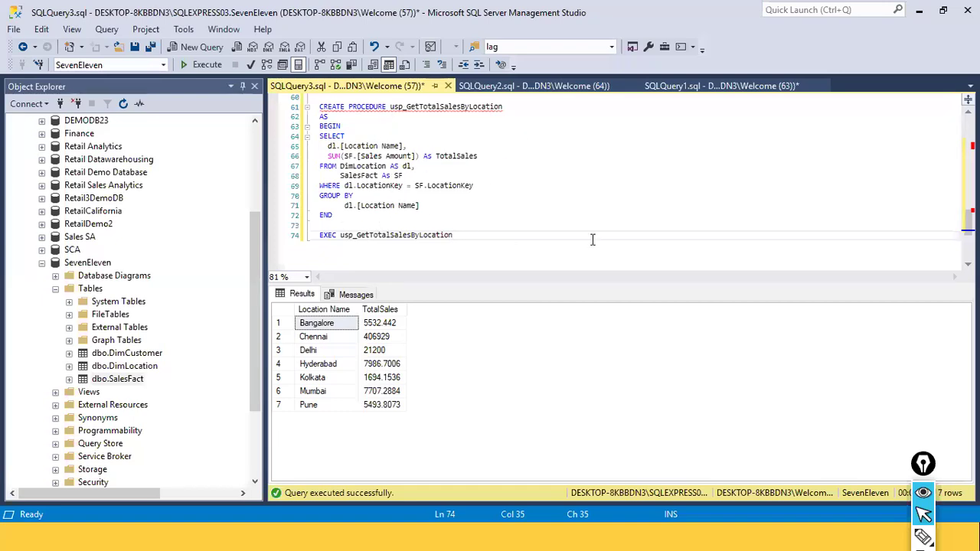
Copy the EXEC usp_GetTotalSalesByLocation statement
left_click(385, 239)
left_click_drag(487, 237, 295, 237)
right_click(393, 239)
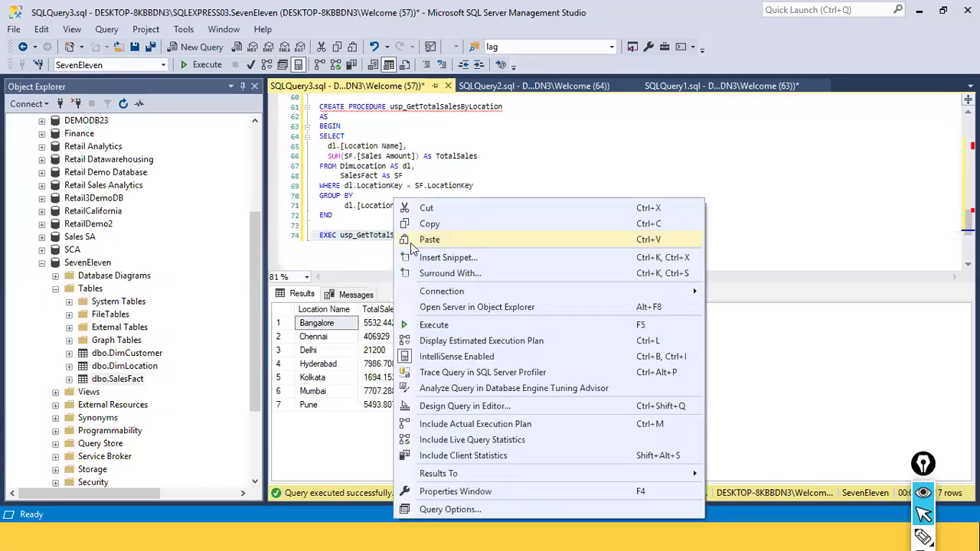
left_click(438, 225)
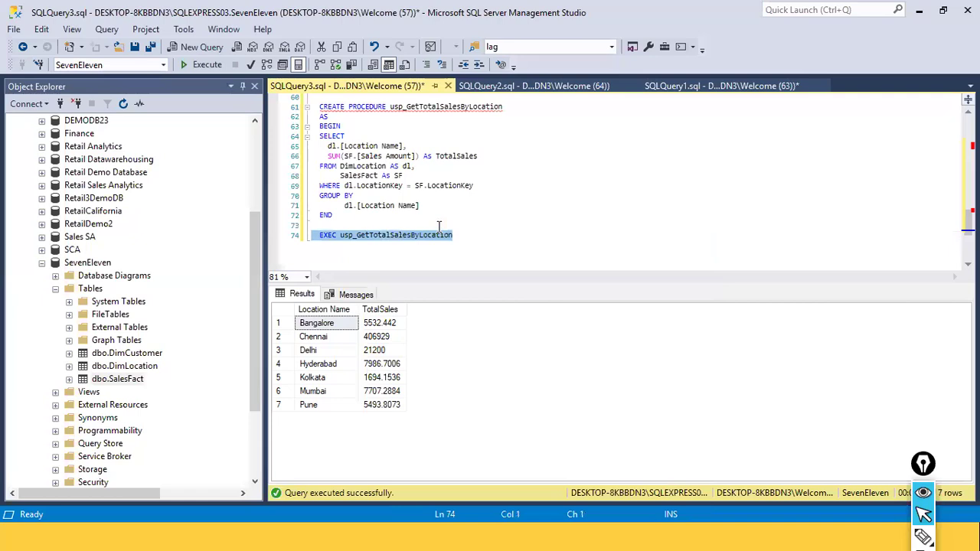
Switch to Power BI Desktop and open the SQL Server database connector from Get Data's Database category
key("alt+Tab")
key("alt+Tab")
key("alt+Tab")
key("alt+Tab")
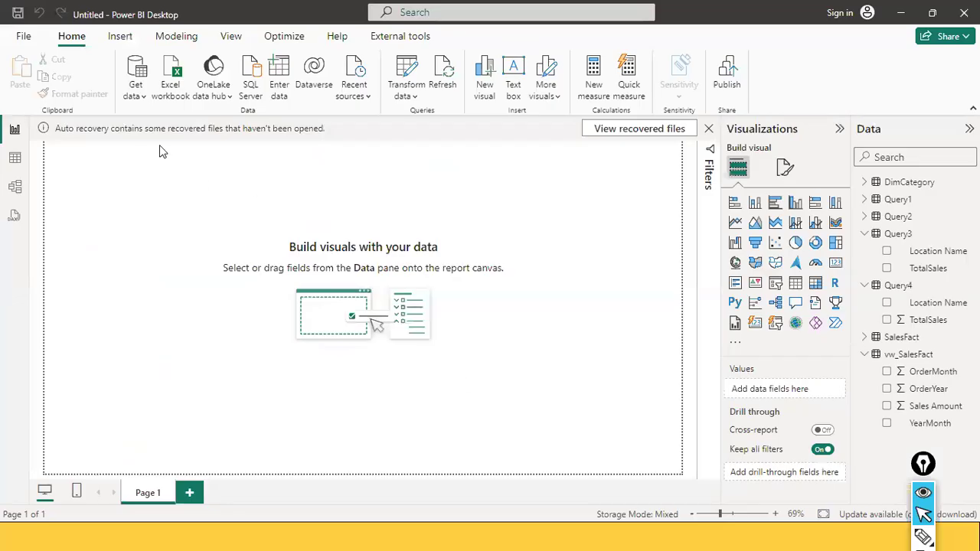
left_click(136, 71)
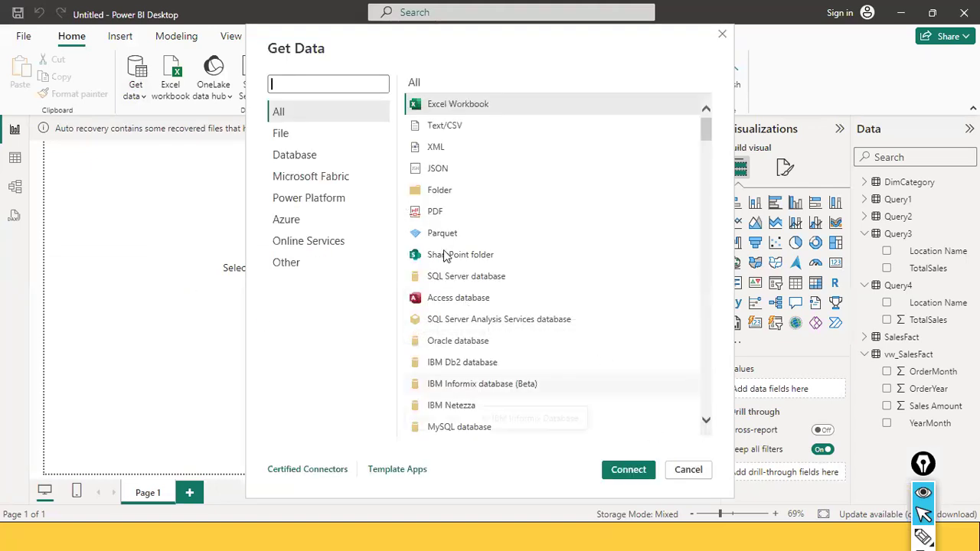
left_click(342, 157)
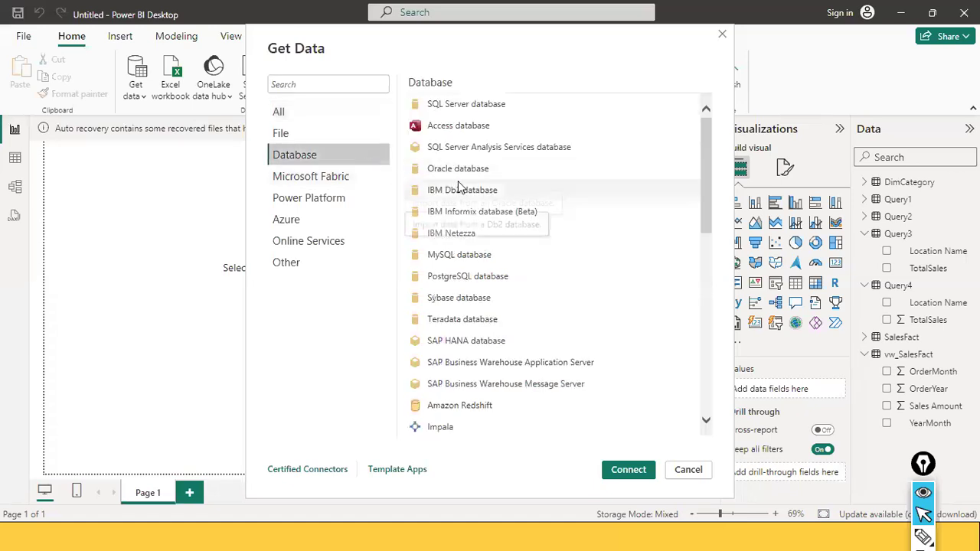
double_click(484, 112)
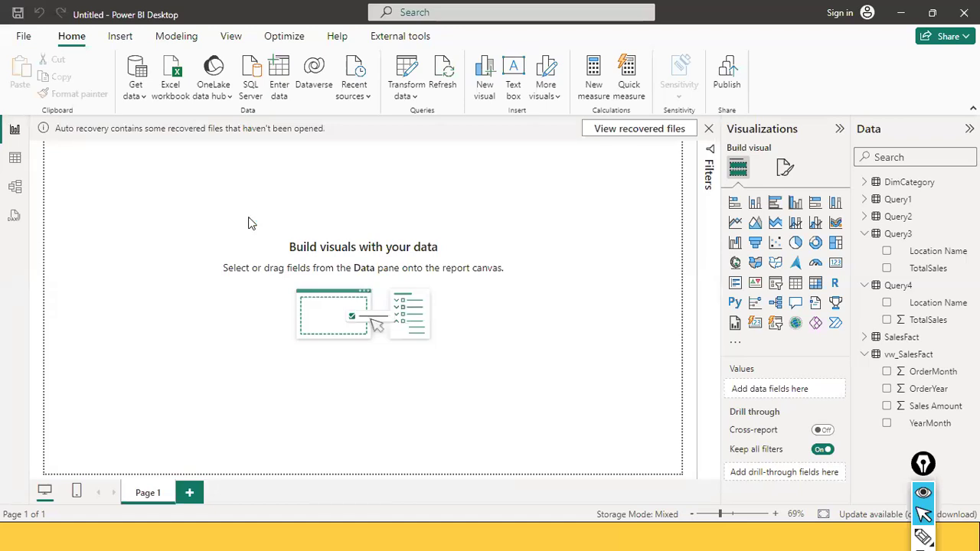
Paste the EXEC usp_GetTotalSalesByLocation statement into the SQL statement box and remove its leading spaces
left_click(327, 321)
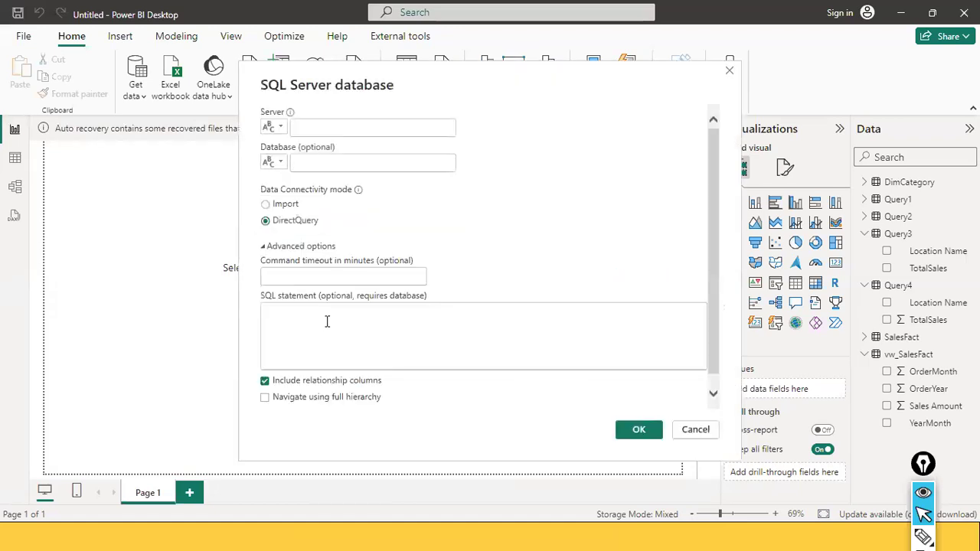
key("ctrl+v")
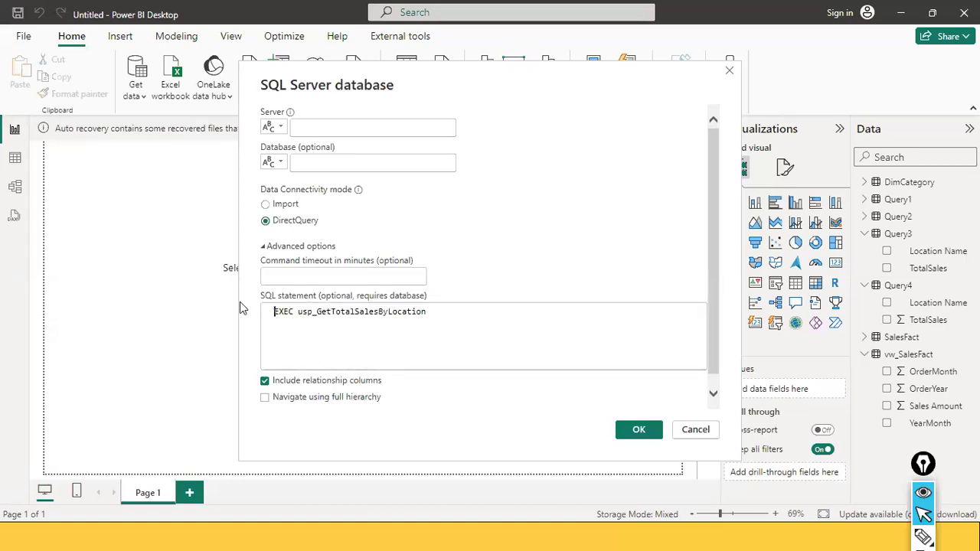
key("BackSpace")
key("BackSpace")
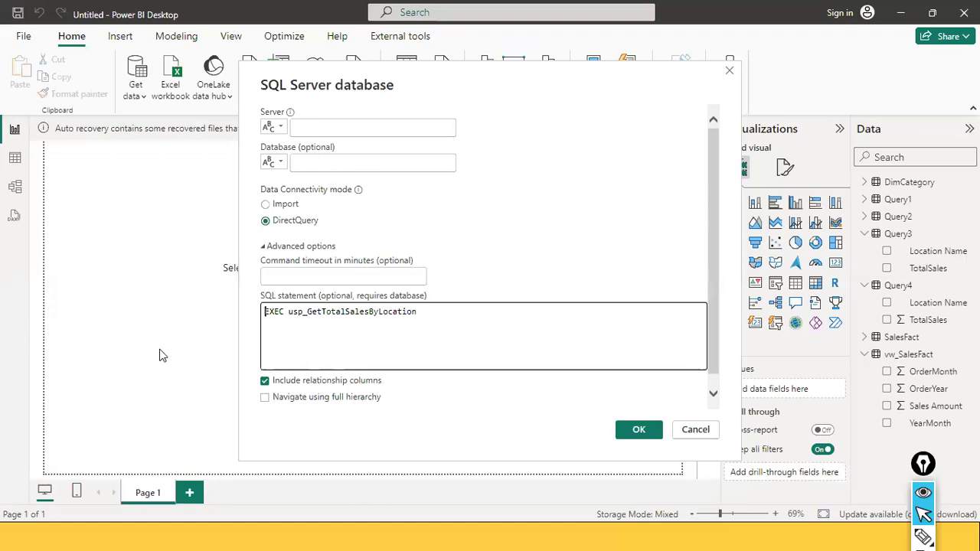
Copy the server name DESKTOP-8KBBDN3\SQLEXPRESS03 from the Connect to Server dialog in SQL Server Management Studio, then cancel it
left_click(349, 133)
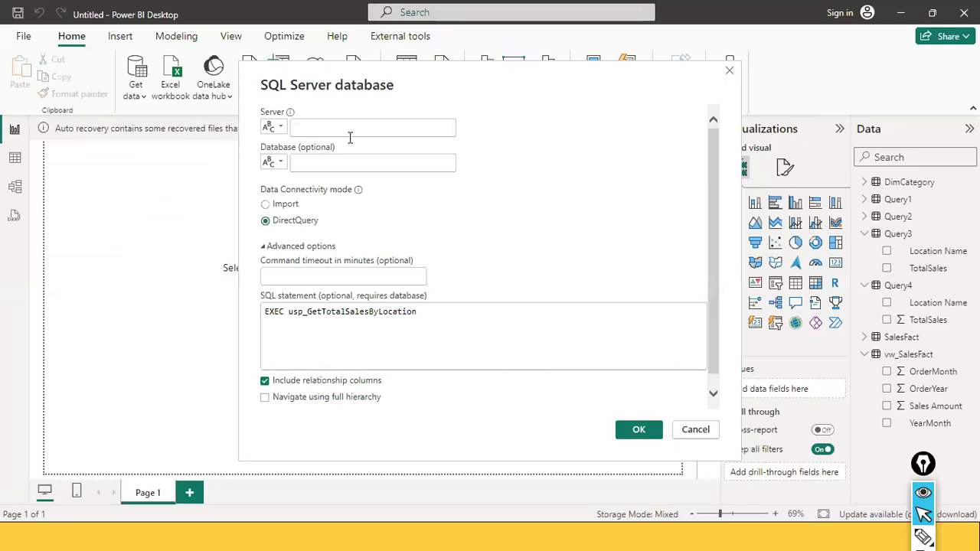
key("alt+Tab")
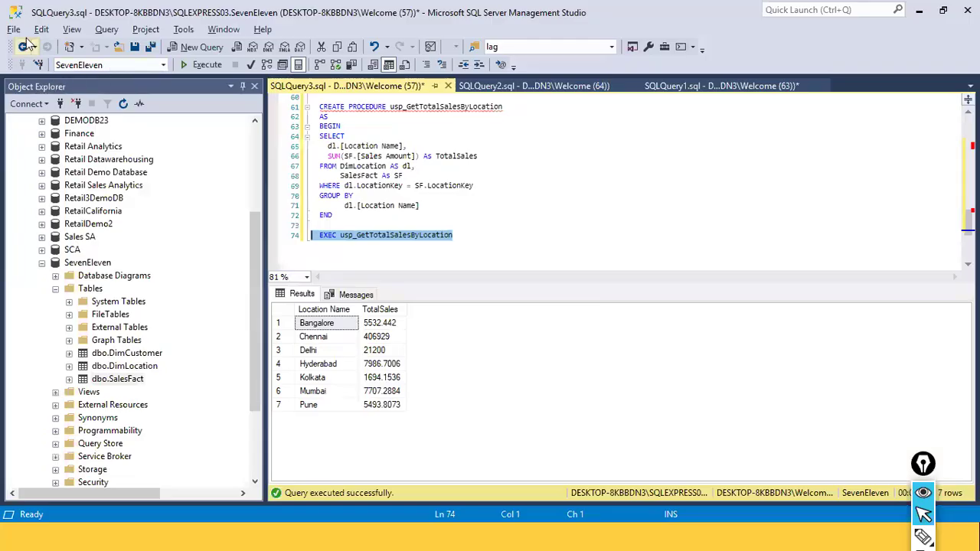
left_click(14, 29)
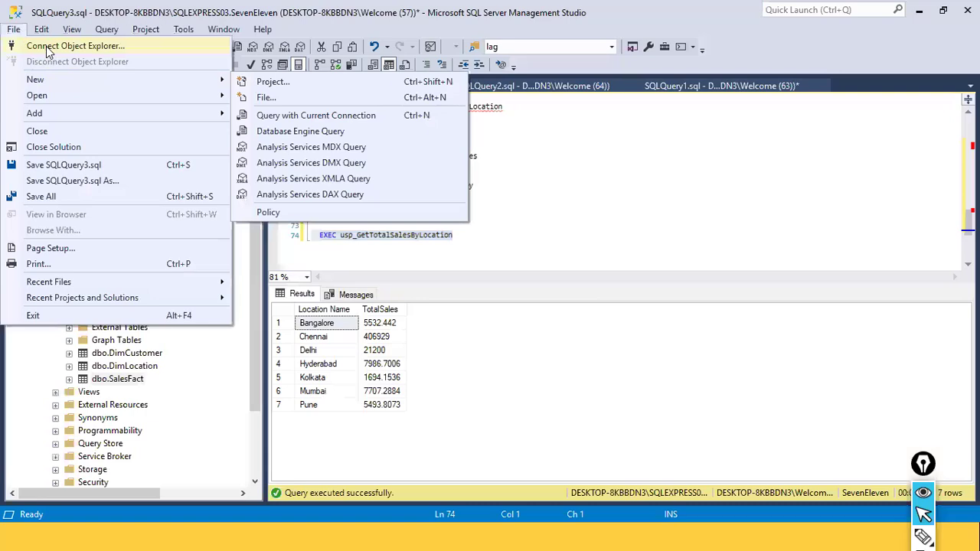
left_click(46, 46)
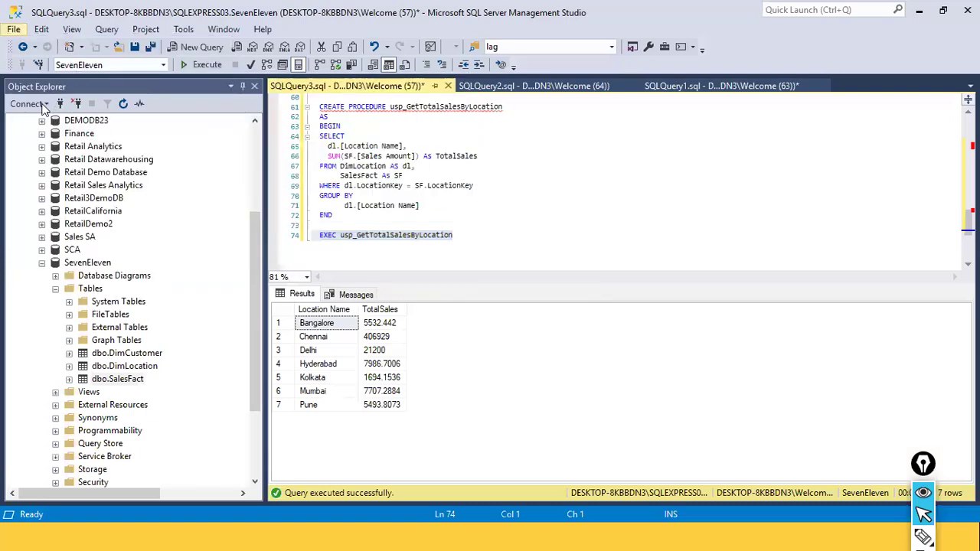
left_click(45, 105)
left_click(35, 118)
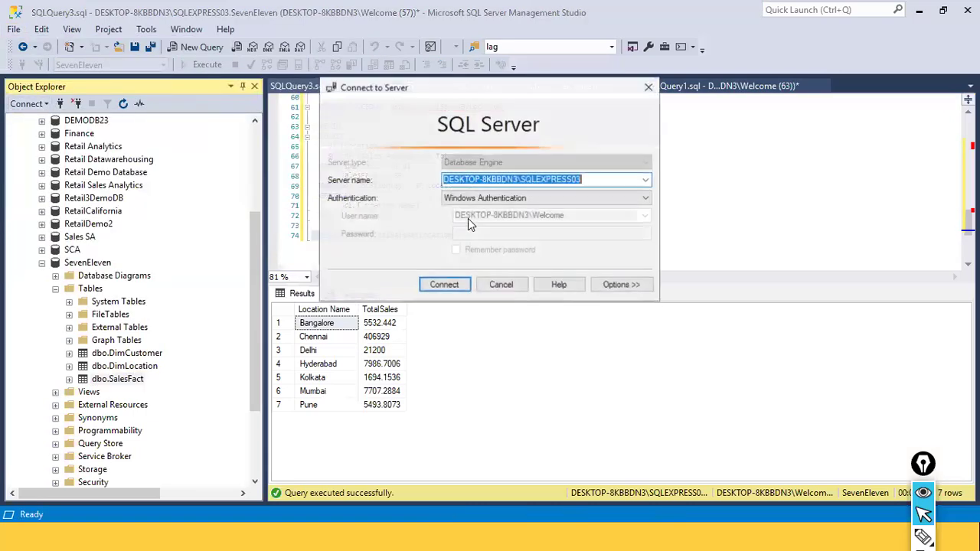
right_click(525, 179)
left_click(551, 226)
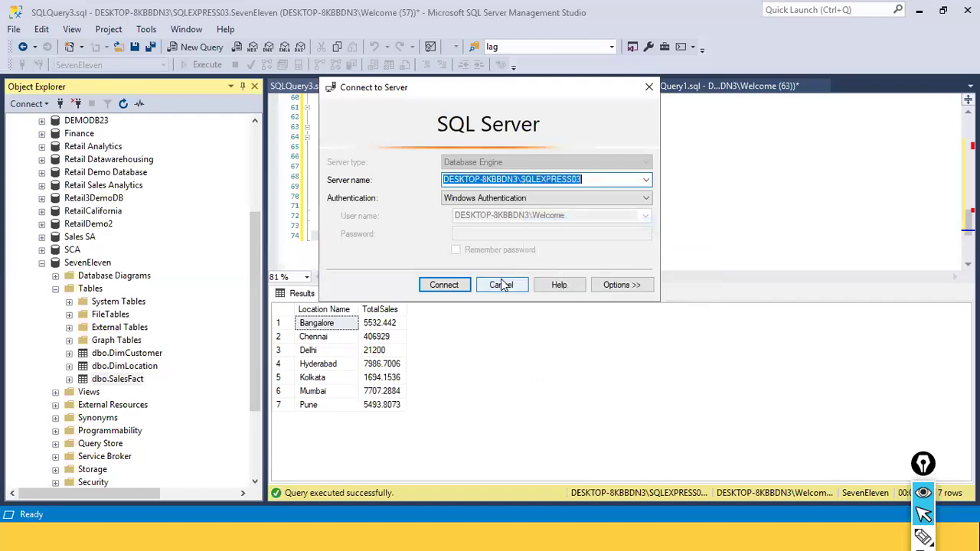
left_click(503, 284)
Return to Power BI Desktop and enter server DESKTOP-8KBBDN3\SQLEXPRESS03 and database seveneleven in the SQL Server database dialog
key("alt+Tab")
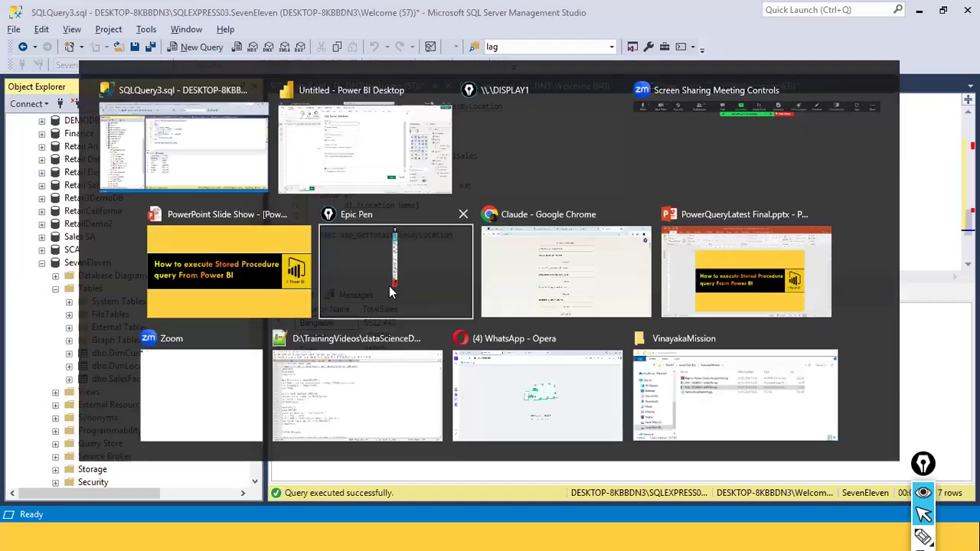
left_click(340, 129)
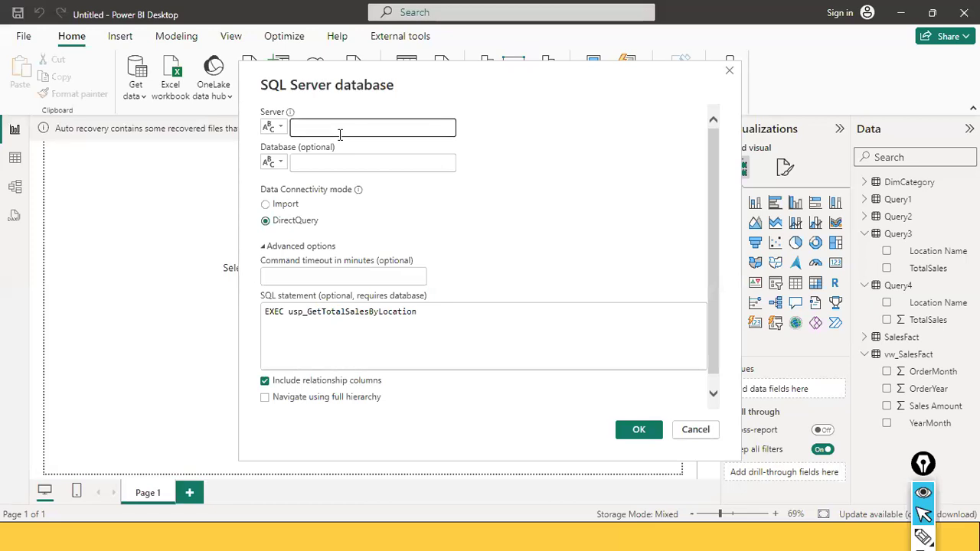
key("ctrl+v")
left_click(320, 162)
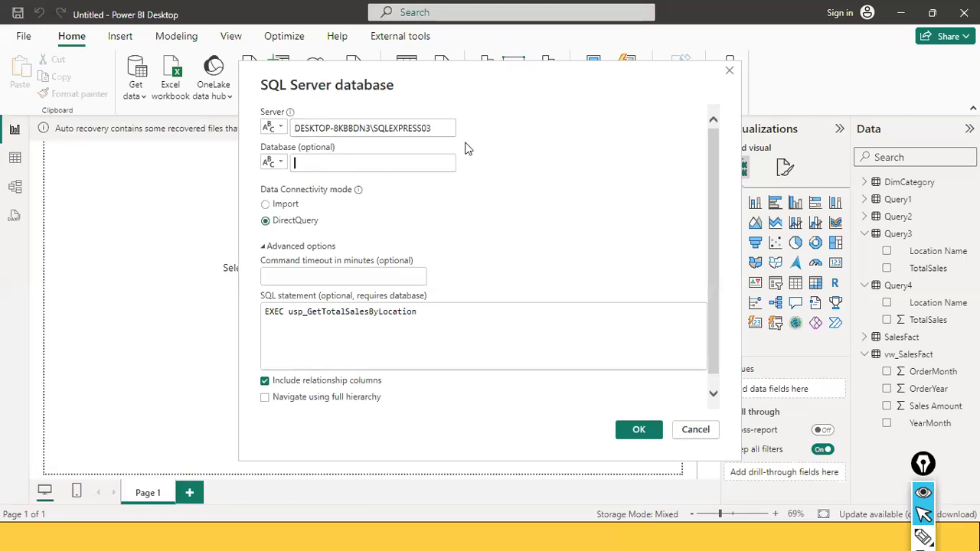
type("SEseben")
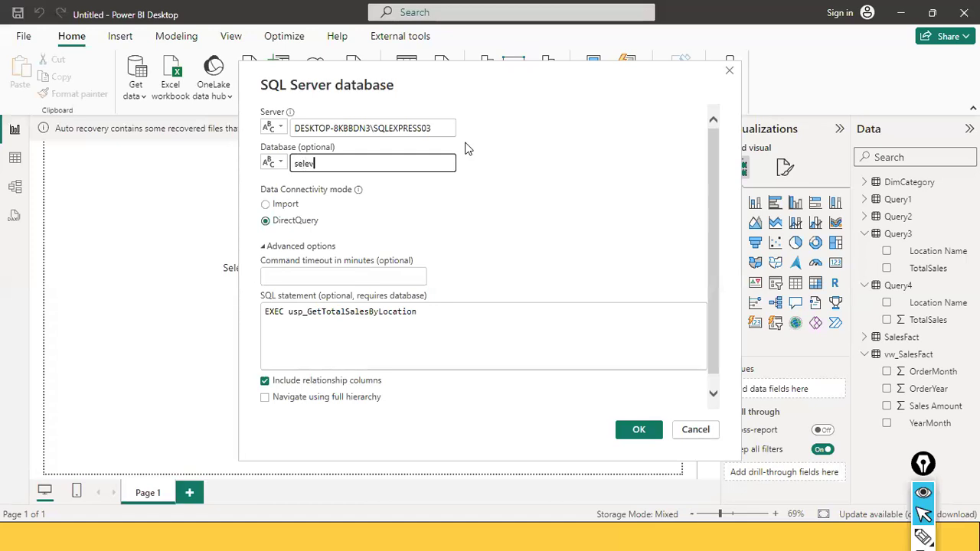
key("BackSpace")
key("BackSpace")
key("BackSpace")
type("veneleven")
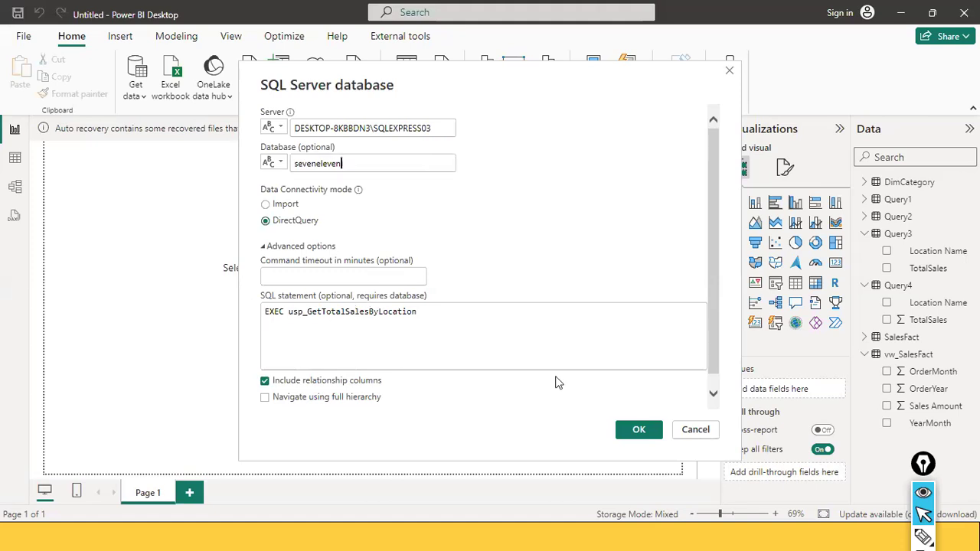
Connect in DirectQuery mode with the EXEC statement and load the stored procedure's result preview
left_click(481, 331)
double_click(290, 317)
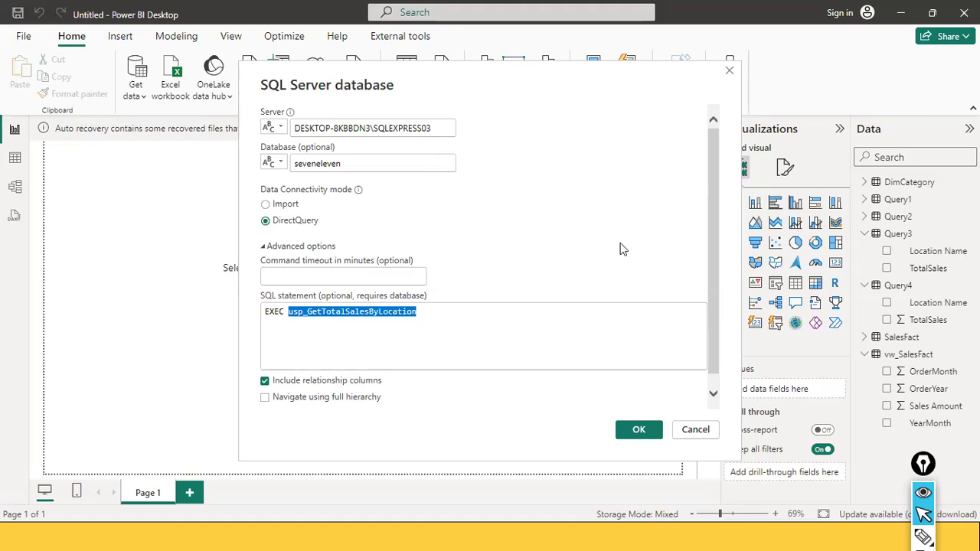
left_click(279, 314)
double_click(281, 313)
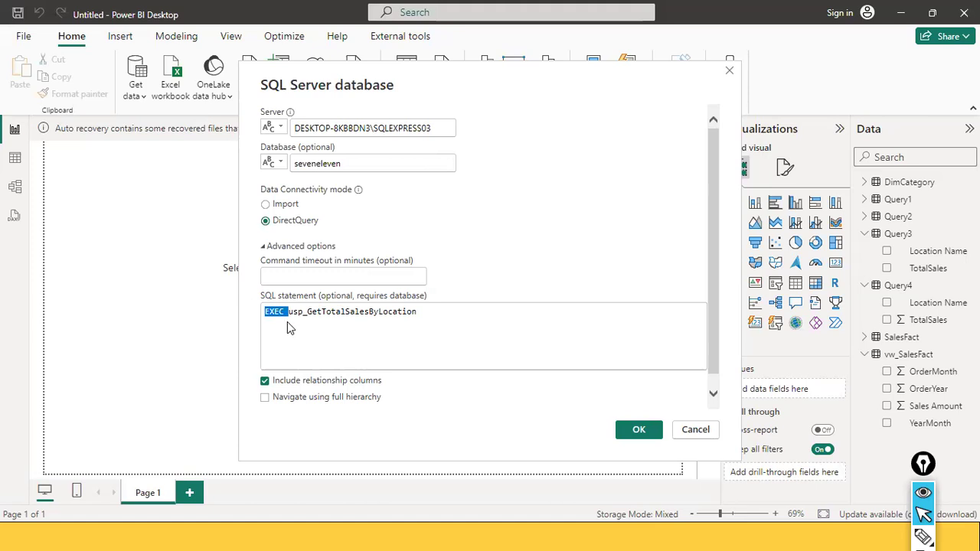
left_click(431, 325)
left_click(288, 206)
left_click(267, 222)
left_click(630, 430)
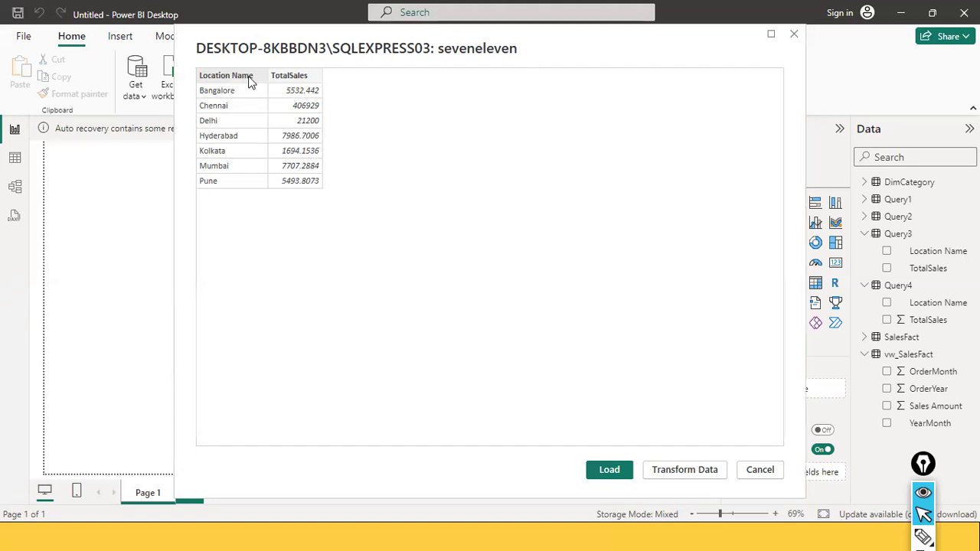
left_click(610, 470)
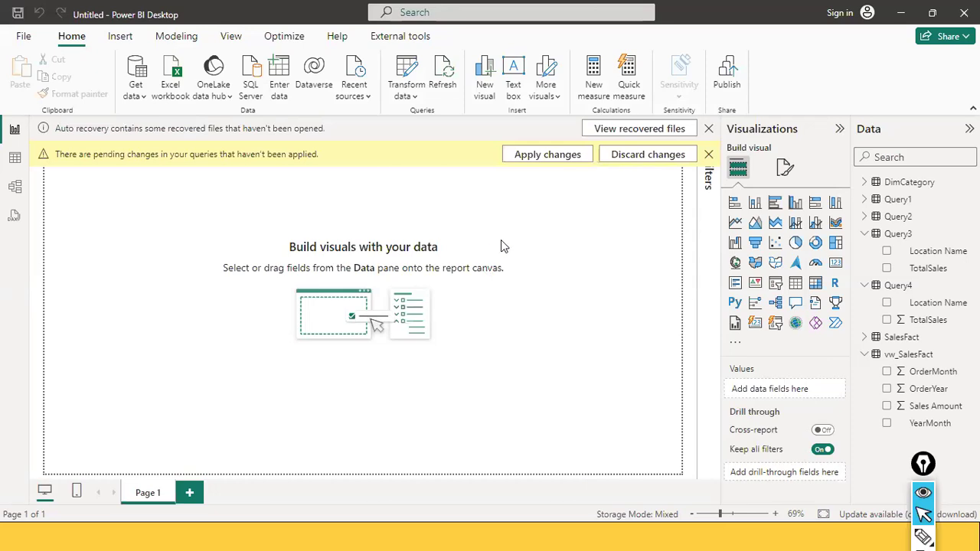
Apply the pending query changes and close the Create connections dialog
left_click(529, 159)
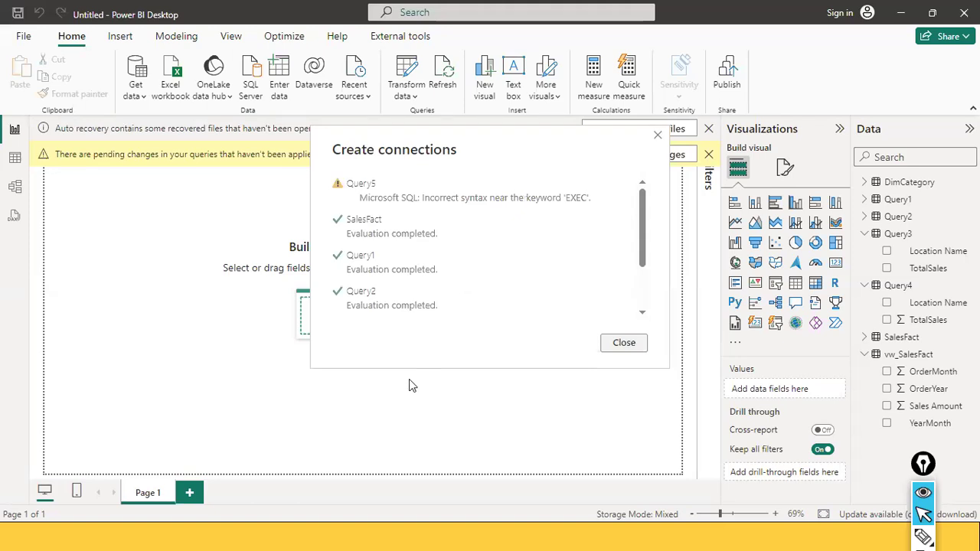
left_click(623, 345)
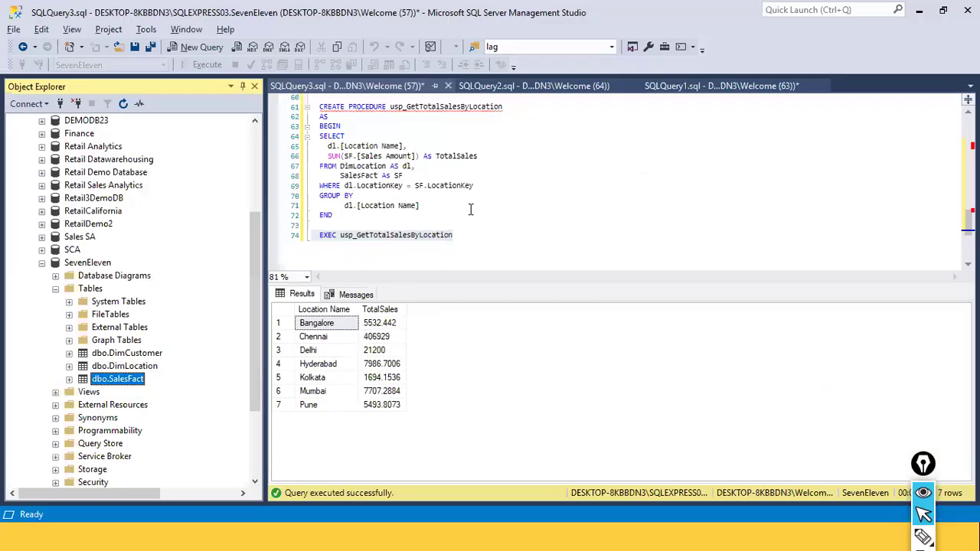
left_click(463, 212)
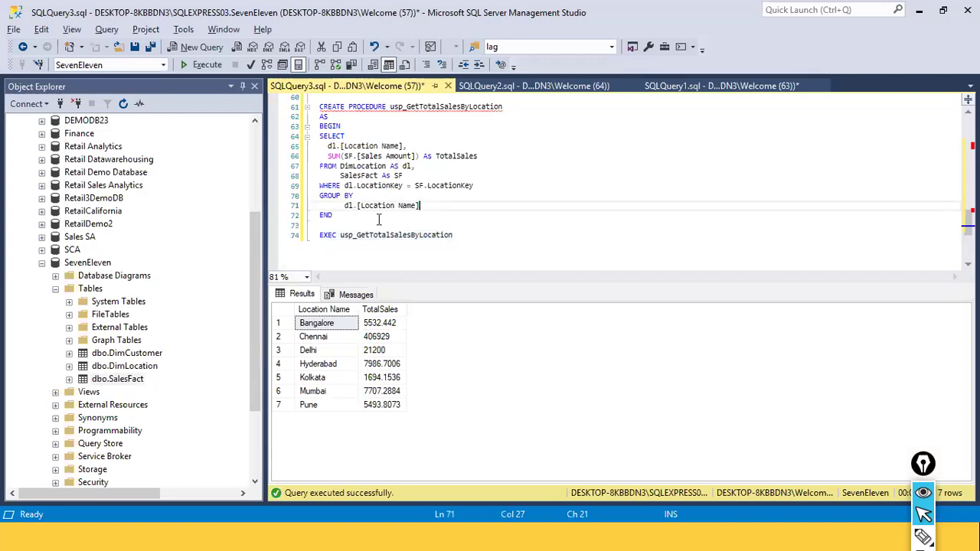
In the procedure's query, remove the GROUP BY clause and the SUM aggregation with its TotalSales alias
left_click_drag(427, 206, 300, 196)
key("Delete")
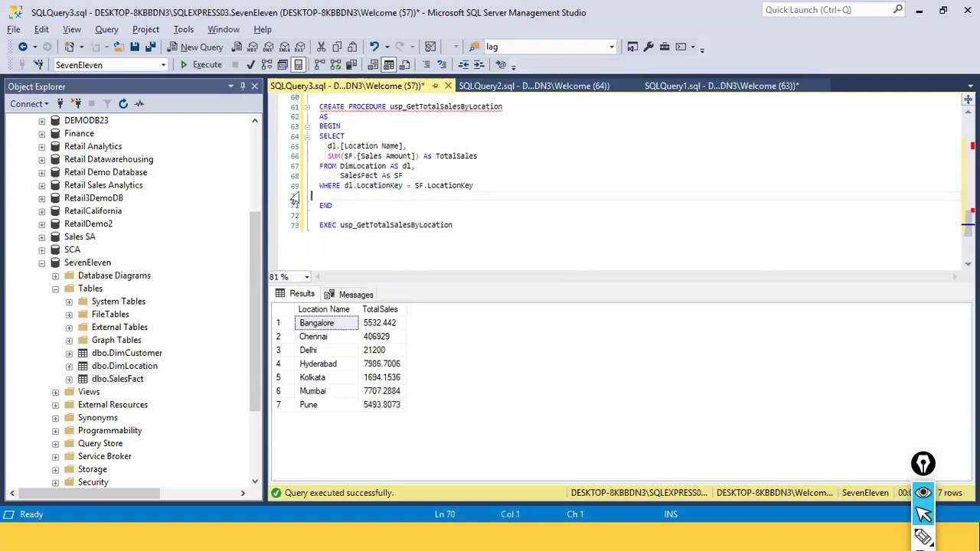
left_click(372, 134)
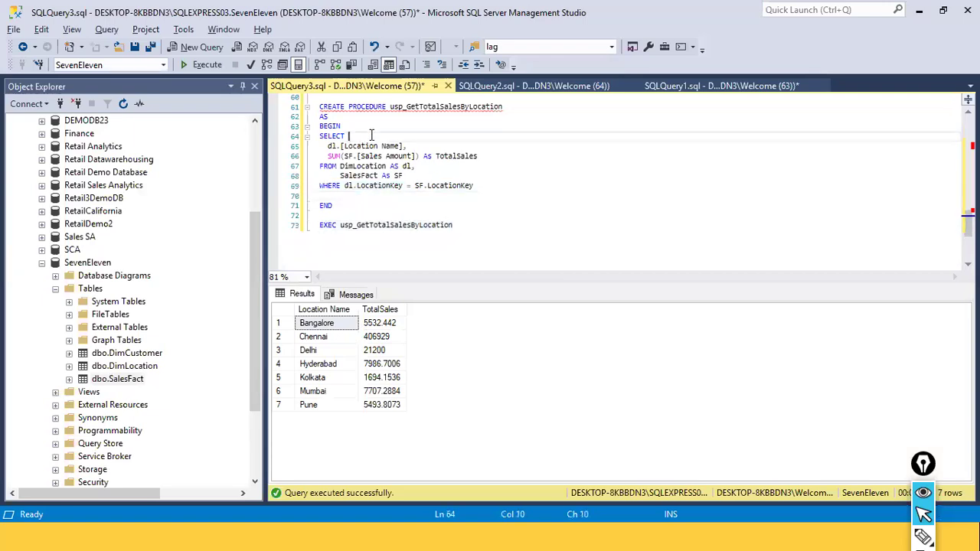
left_click(344, 156)
key("BackSpace")
key("BackSpace")
key("BackSpace")
key("BackSpace")
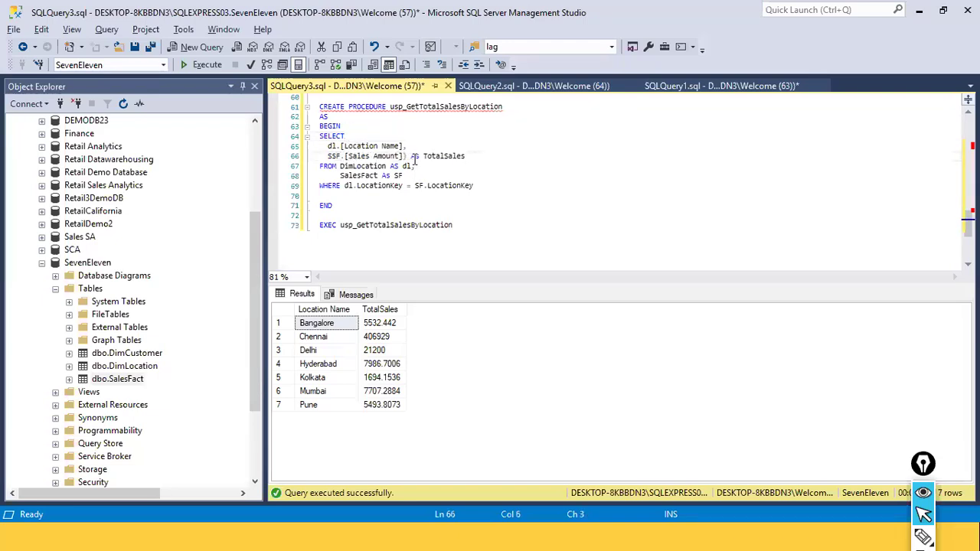
left_click_drag(403, 156, 462, 156)
key("BackSpace")
Change the procedure header to CREATE OR REPLACE PROCEDURE usp_GetTotalSalesByLocation
left_click(466, 175)
left_click(434, 225)
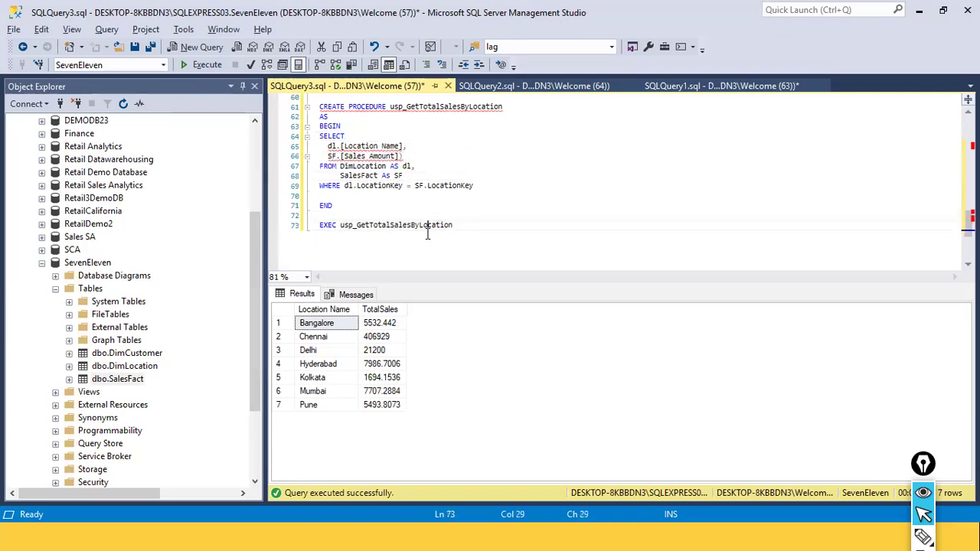
left_click(354, 107)
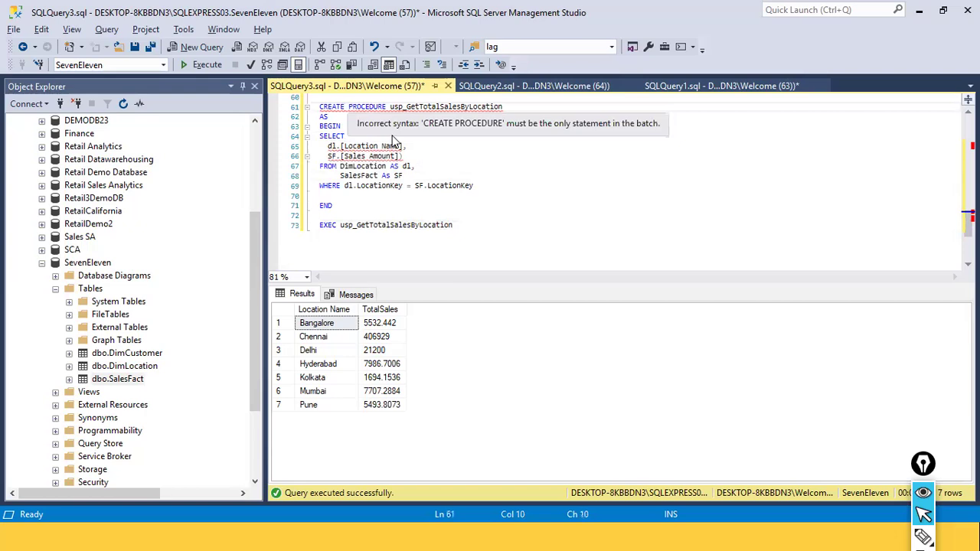
type("OR RE")
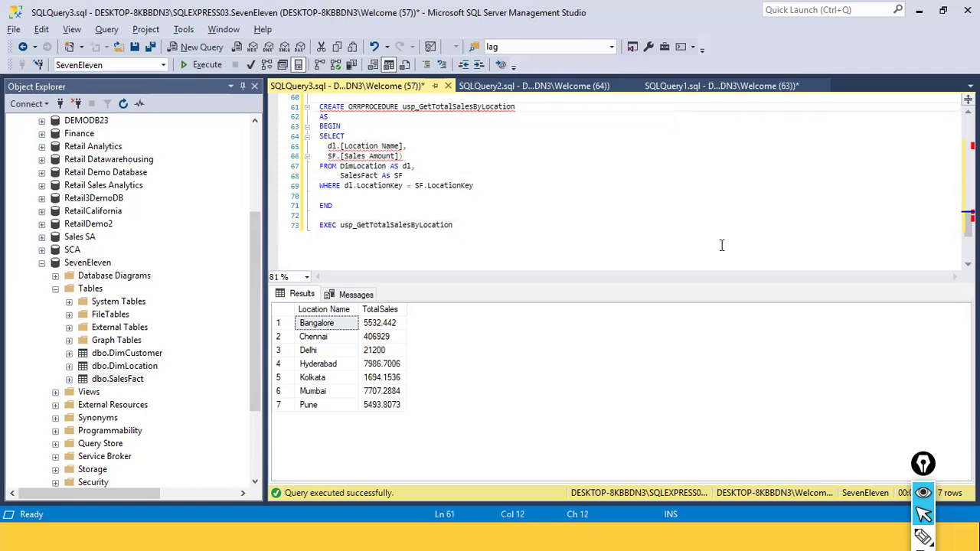
type("PLACE")
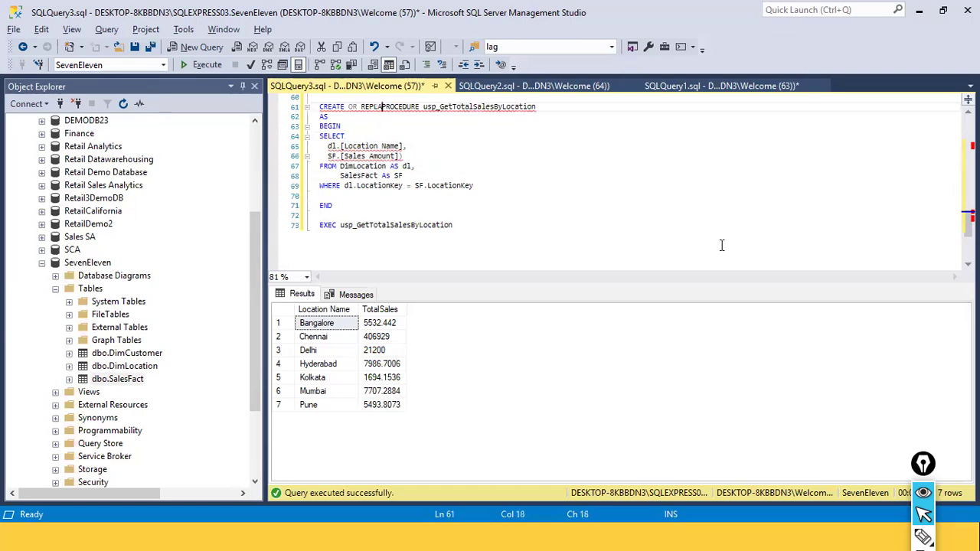
Try to execute the selected CREATE OR REPLACE PROCEDURE block
left_click(453, 225)
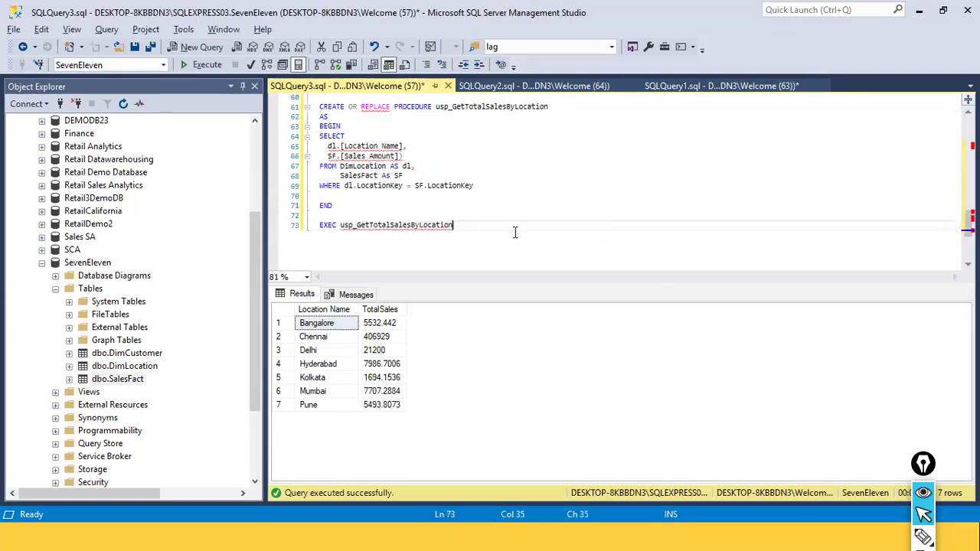
left_click_drag(378, 206, 315, 106)
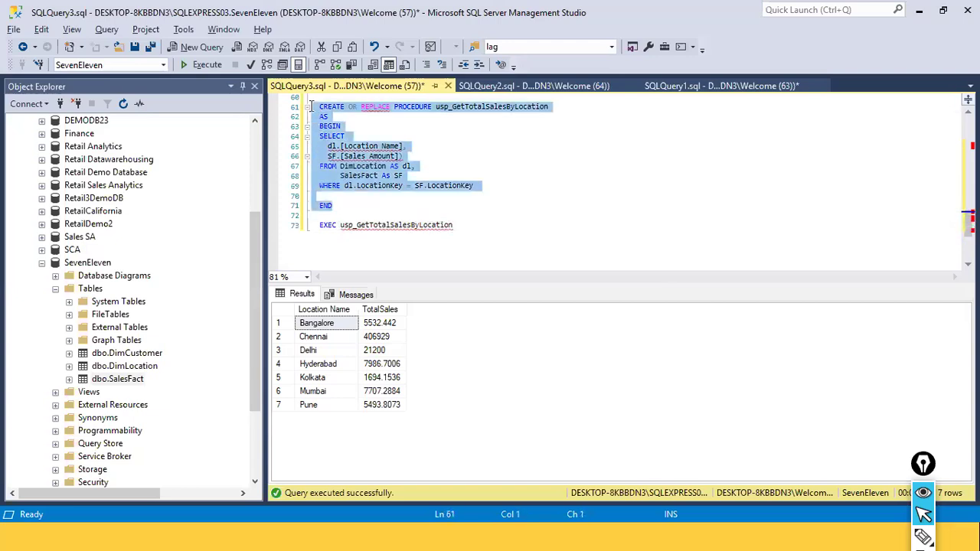
left_click(198, 63)
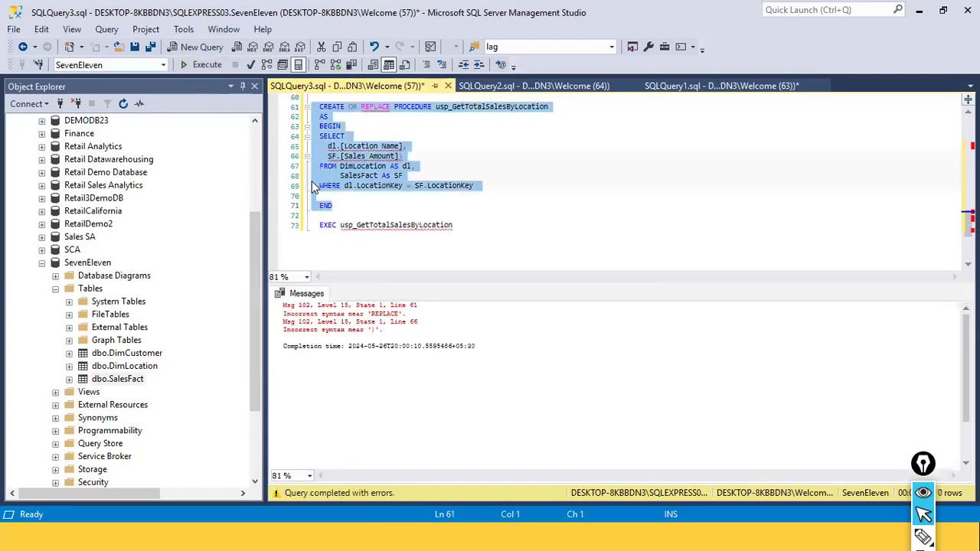
Inspect the AS and REPLACE keywords in the procedure header
left_click(463, 237)
double_click(381, 115)
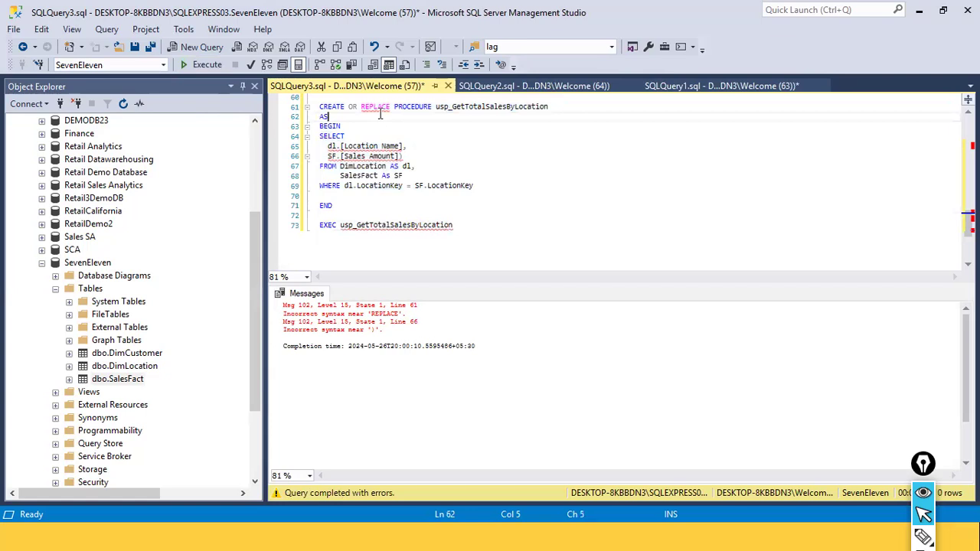
double_click(377, 106)
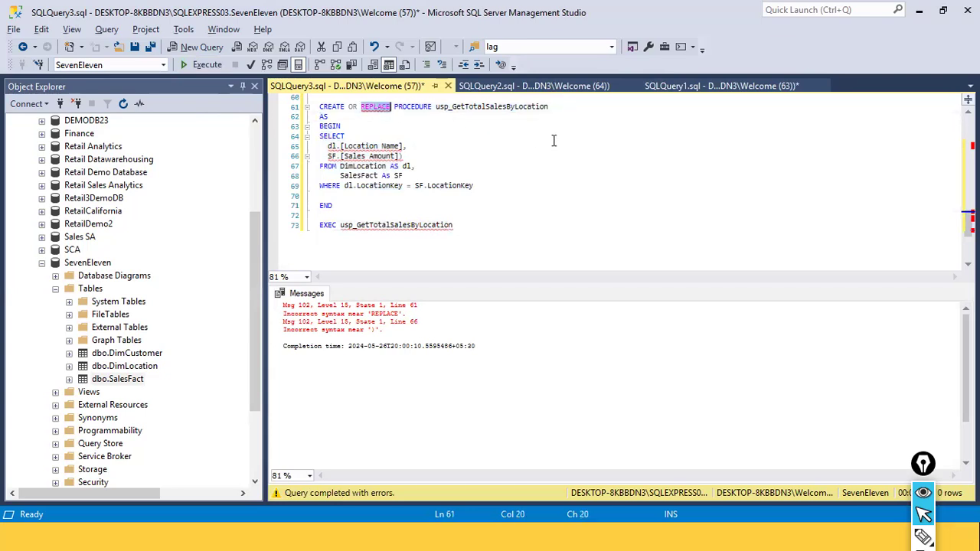
key("alt+Tab")
key("alt+Tab")
key("alt+Tab")
key("alt+Tab")
key("alt+Tab")
key("alt+Tab")
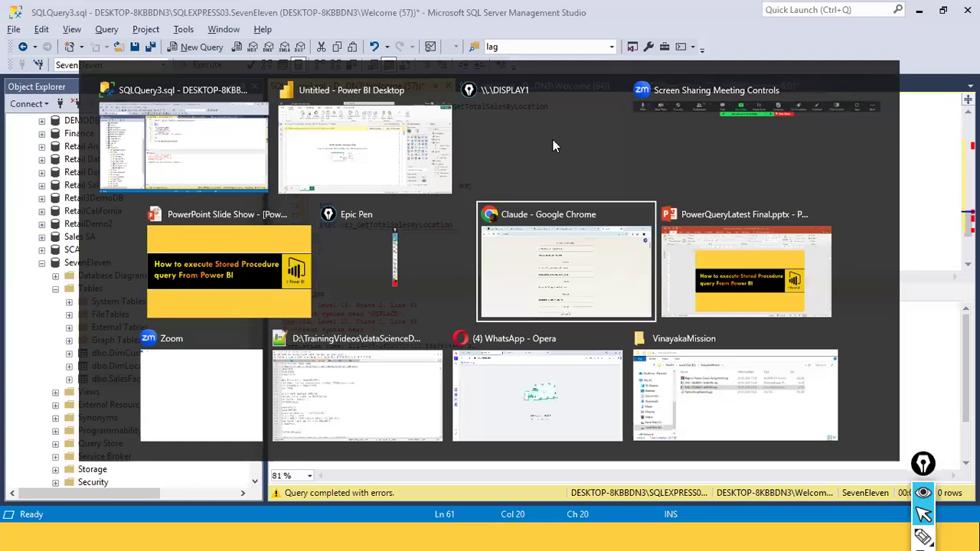
key("Escape")
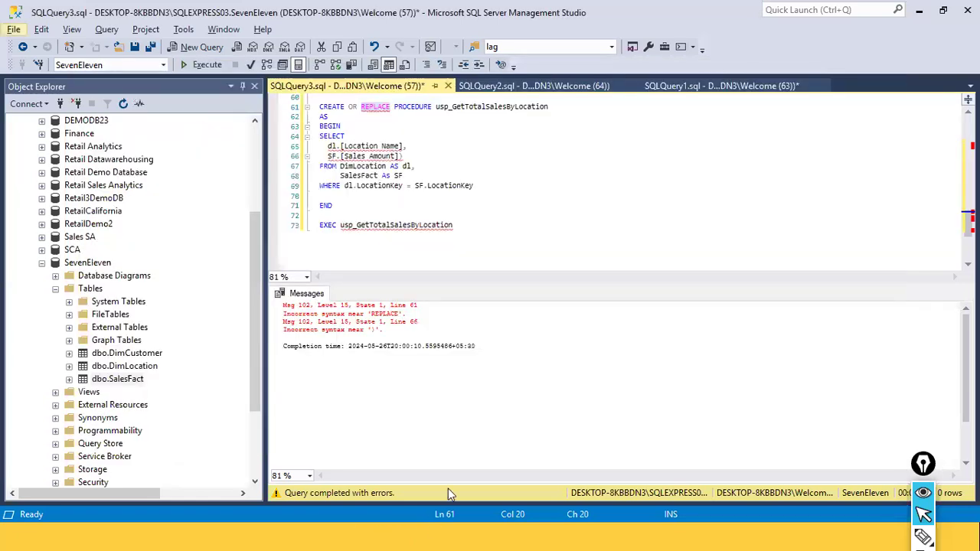
Close the Claude - Google Chrome window from the taskbar
mouse_move(398, 536)
key("super")
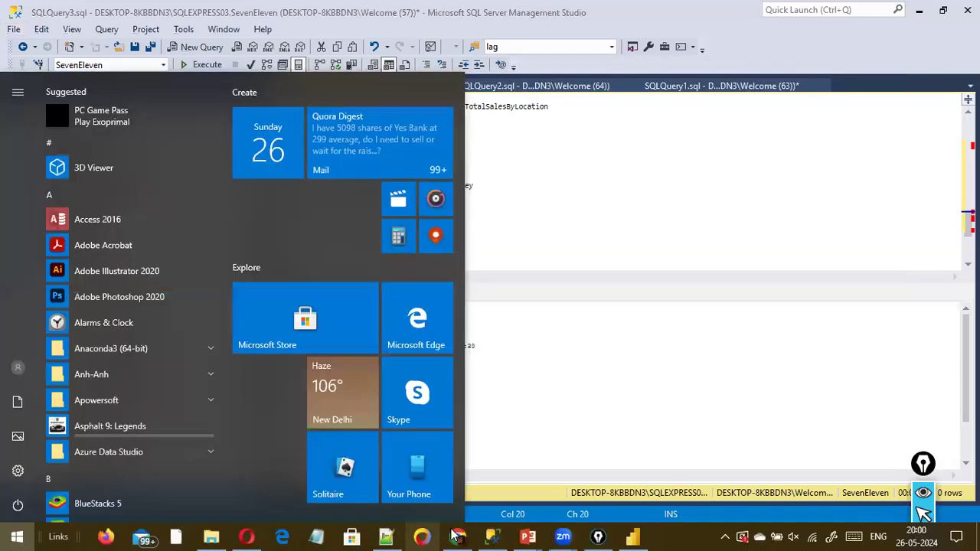
mouse_move(456, 535)
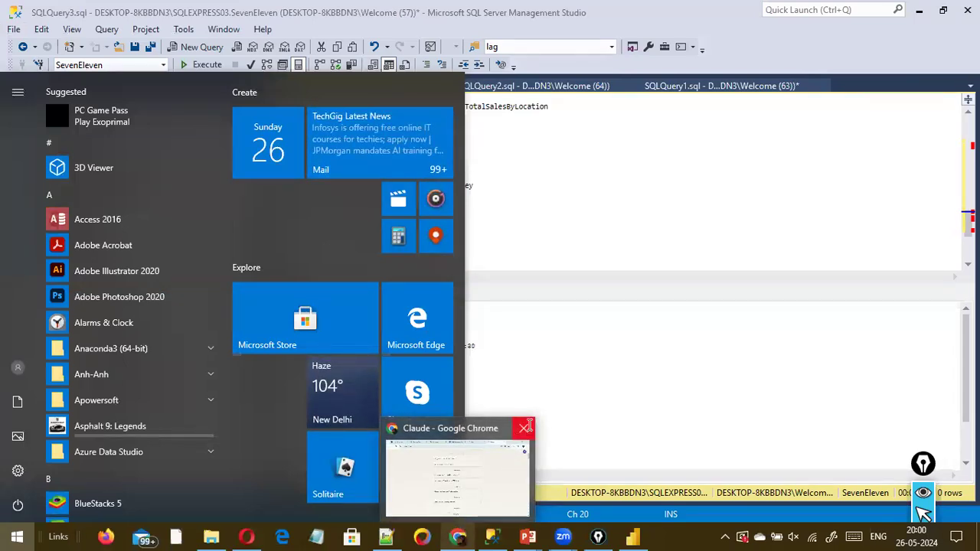
left_click(522, 431)
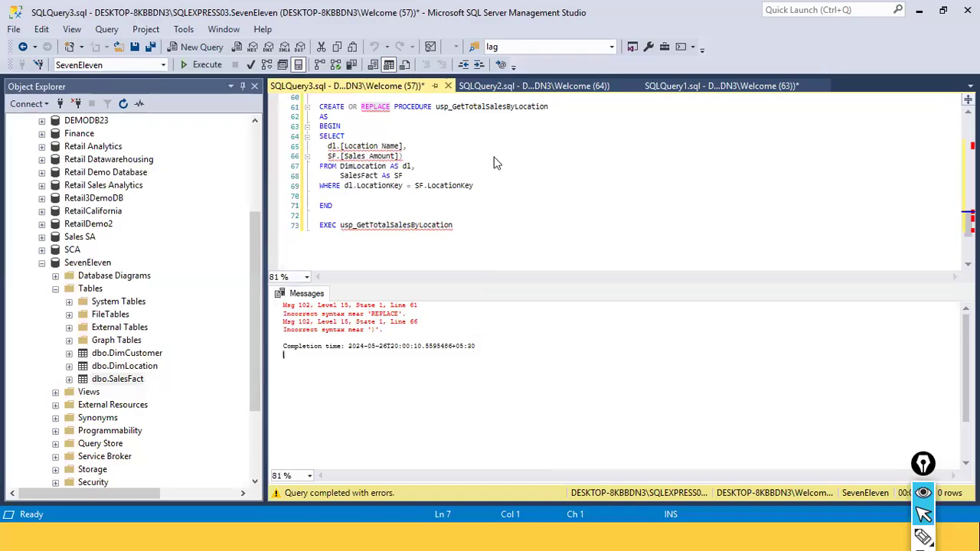
Re-run the selected CREATE OR REPLACE PROCEDURE block once more
key("super+d")
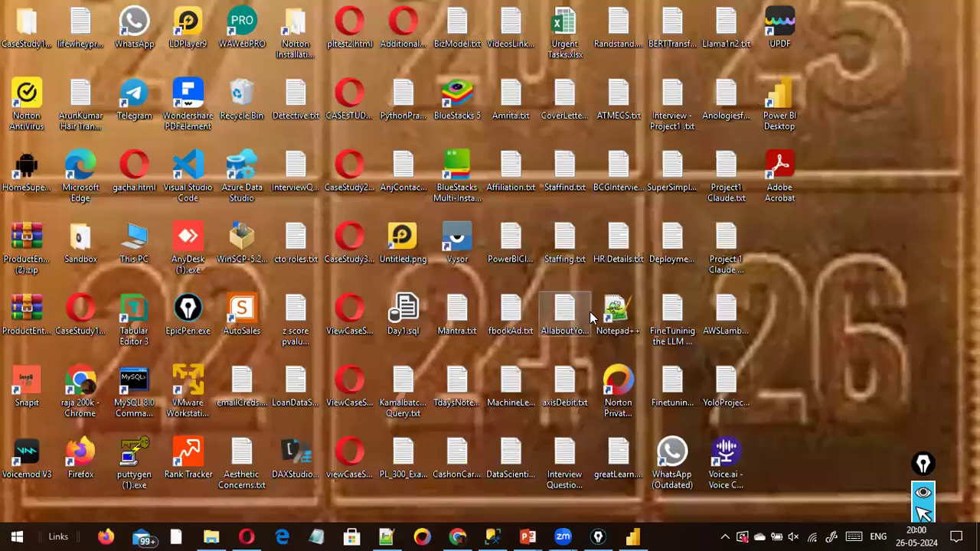
key("alt+Tab")
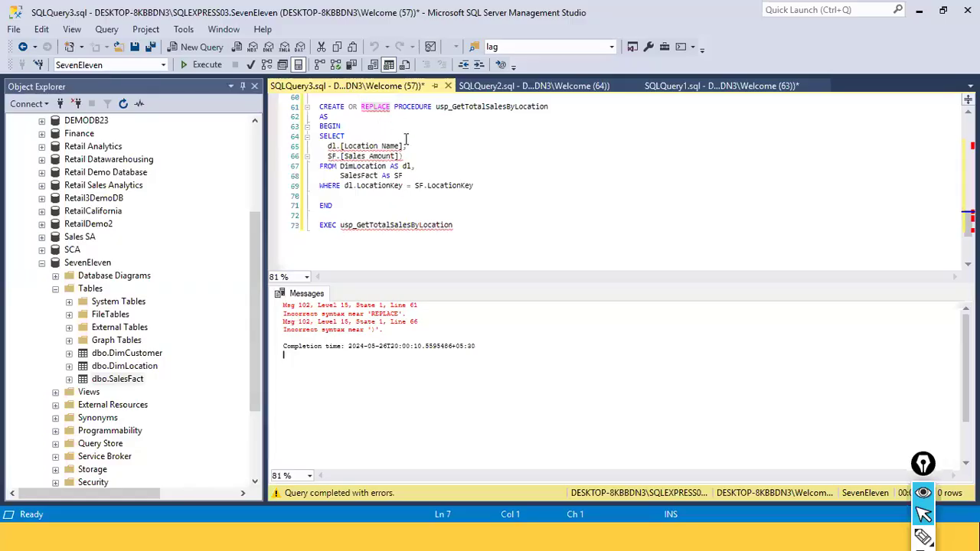
left_click_drag(391, 205, 307, 97)
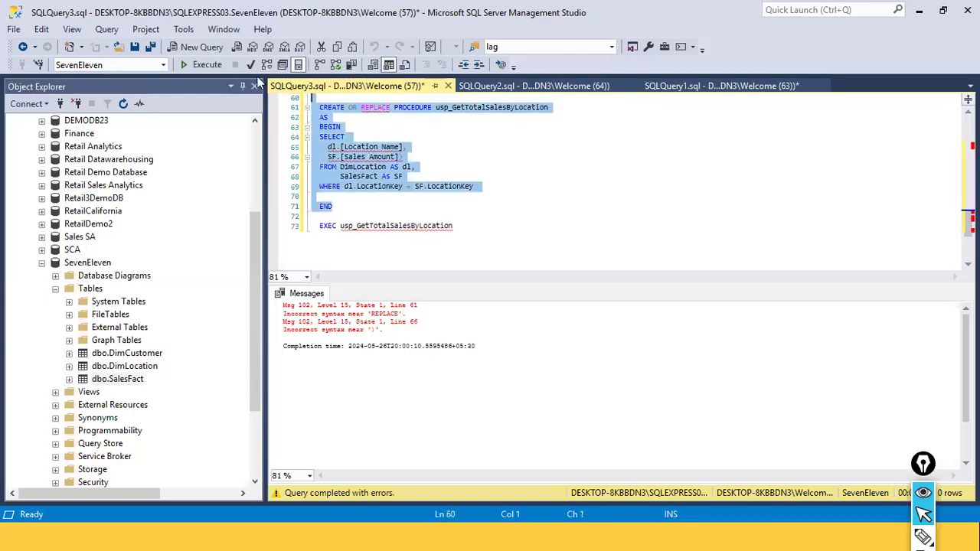
left_click(207, 65)
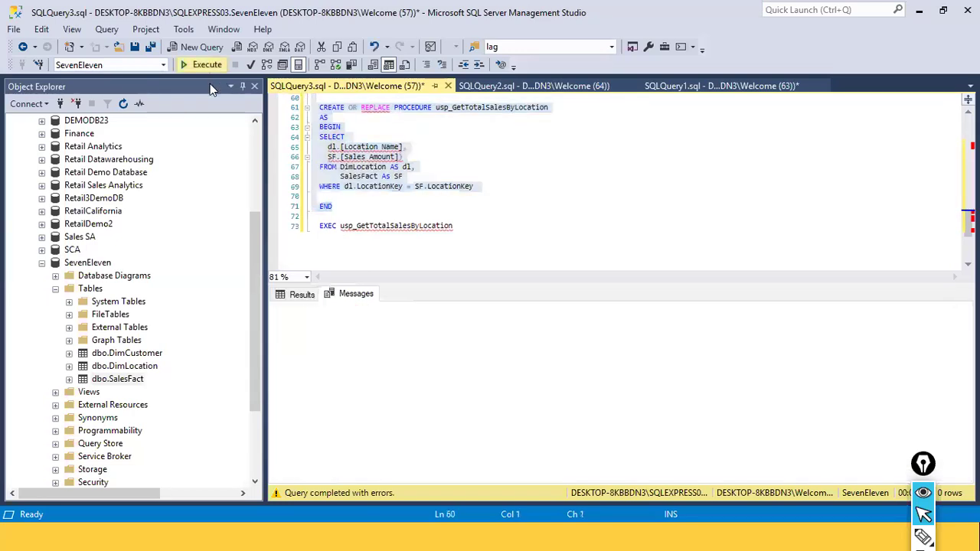
left_click(389, 186)
left_click(448, 218)
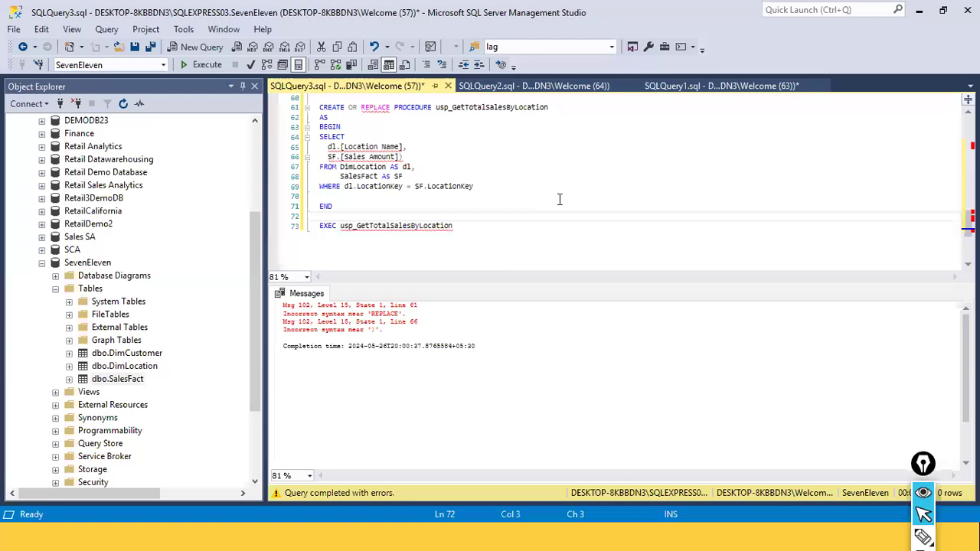
Replace the REPLACE keyword in the procedure header with ALTER, making it CREATE OR ALTER PROCEDURE
key("Up")
key("Up")
key("Up")
key("Up")
key("Up")
key("Up")
key("Up")
key("Up")
key("Up")
key("Up")
key("Up")
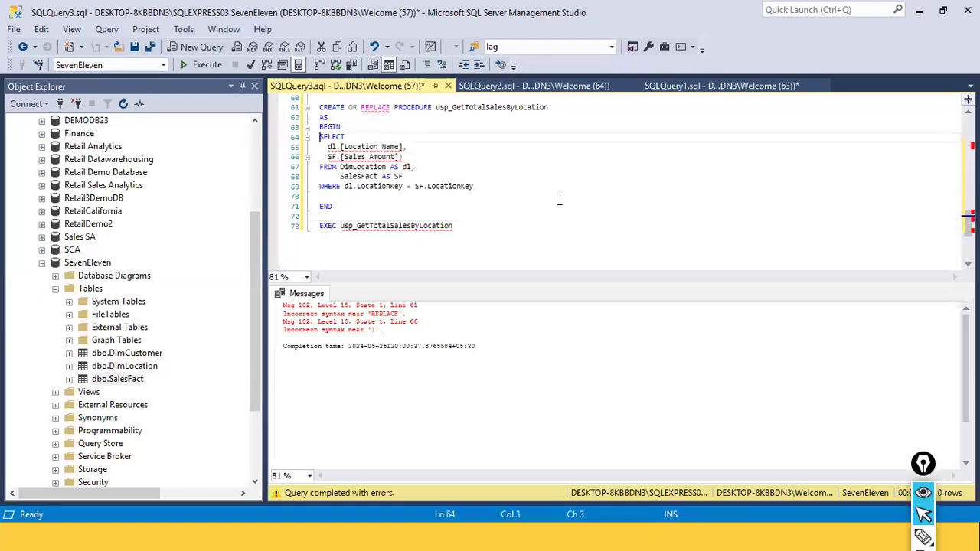
key("ctrl+Right")
key("ctrl+shift+Right")
key("Delete")
type("ALTER")
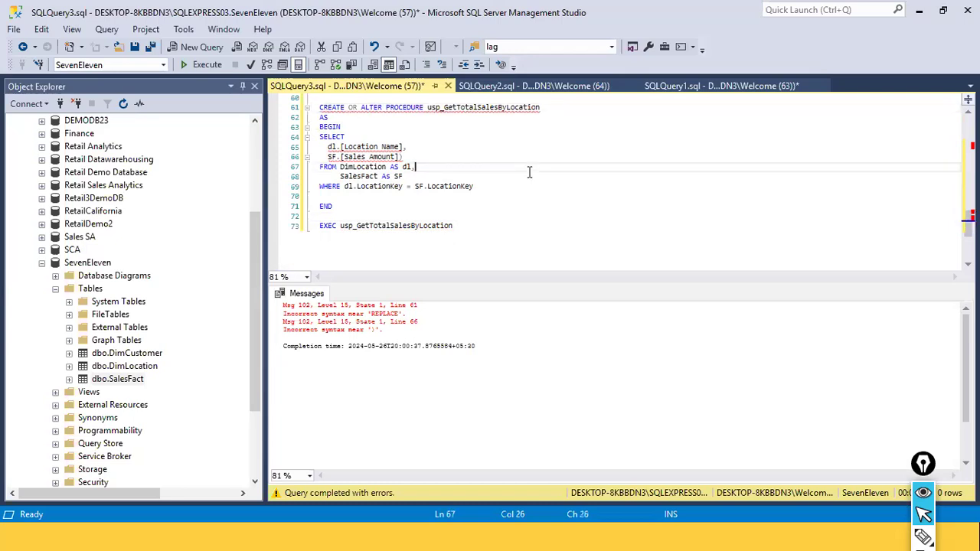
Try to execute the selected CREATE OR ALTER PROCEDURE block
left_click_drag(359, 206, 316, 108)
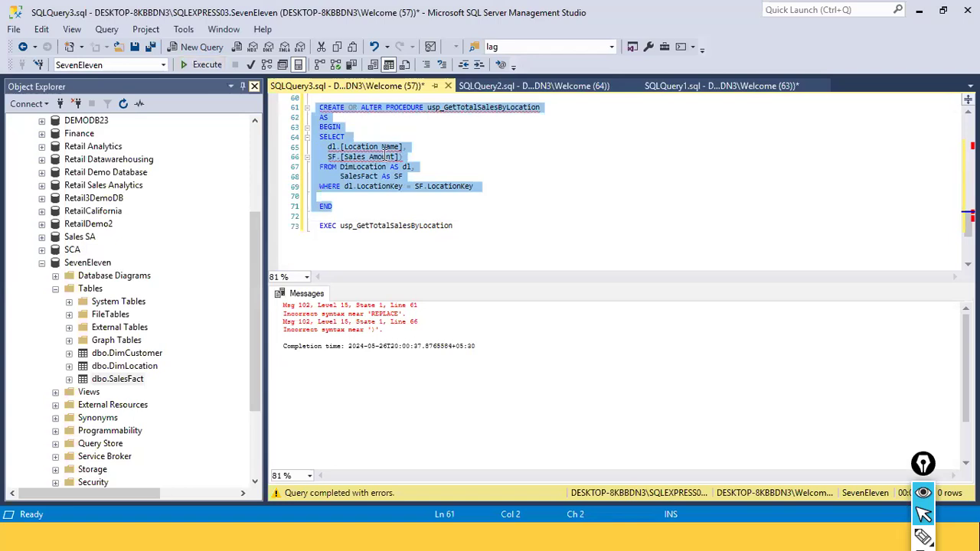
left_click(488, 177)
left_click_drag(473, 187, 327, 147)
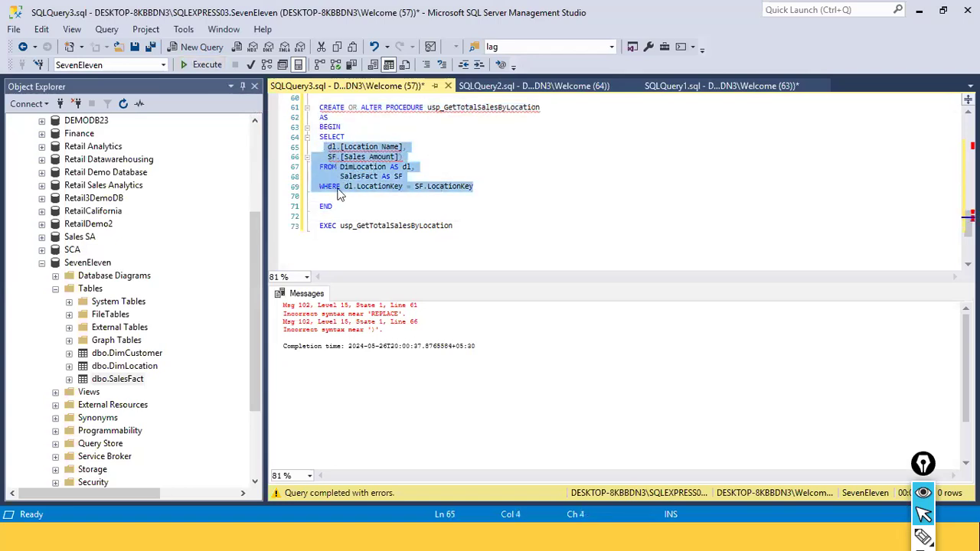
left_click_drag(335, 207, 315, 111)
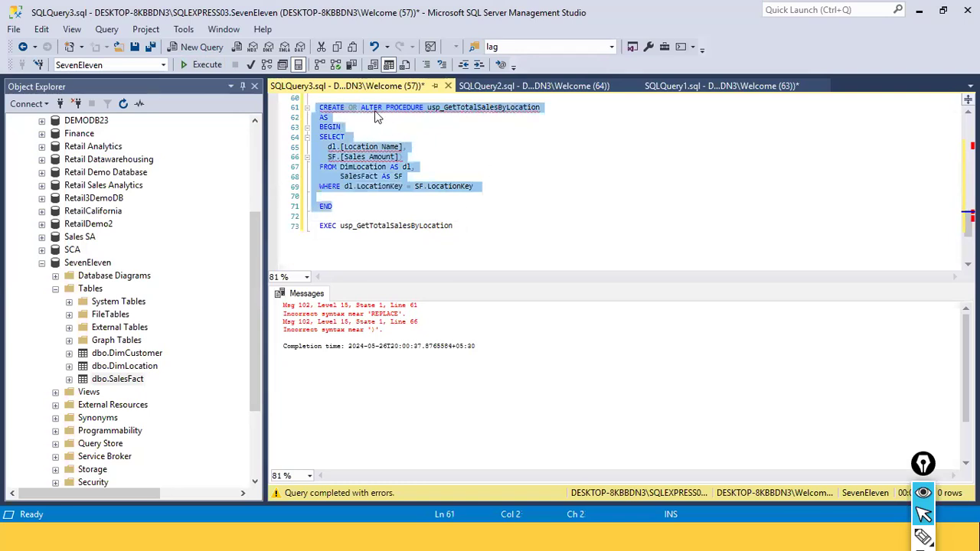
left_click(208, 67)
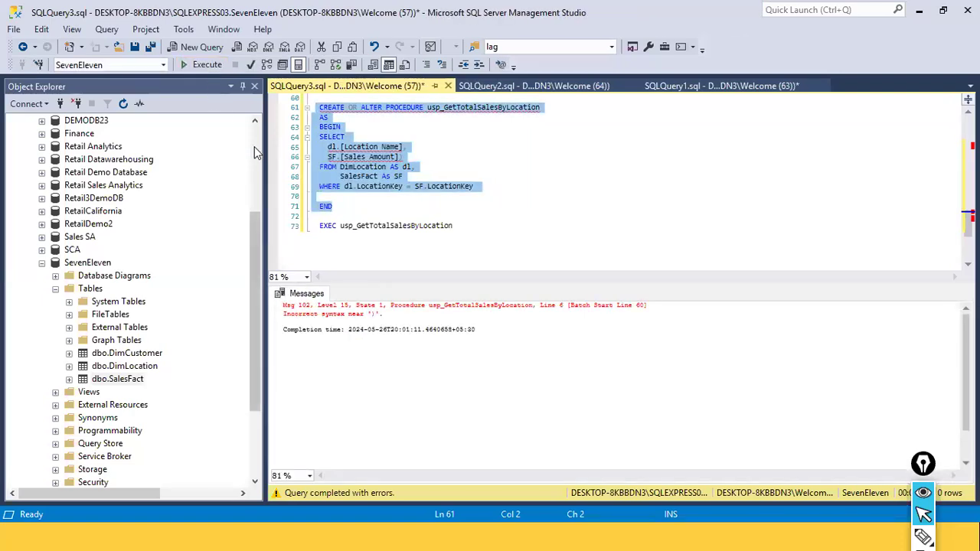
Remove the stray closing parenthesis from the select list and execute the CREATE OR ALTER PROCEDURE block
left_click(417, 177)
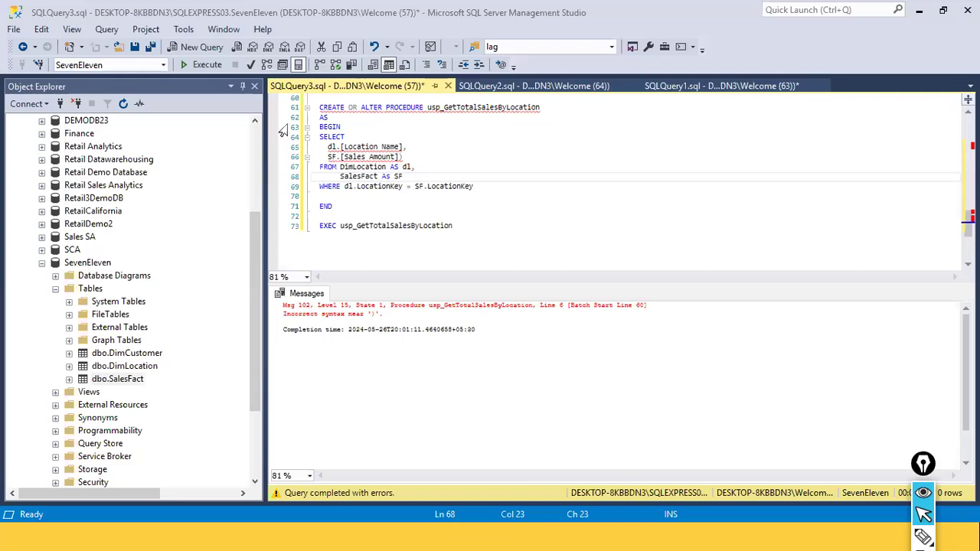
left_click(417, 157)
left_click(498, 221)
left_click_drag(349, 208, 315, 108)
left_click(193, 68)
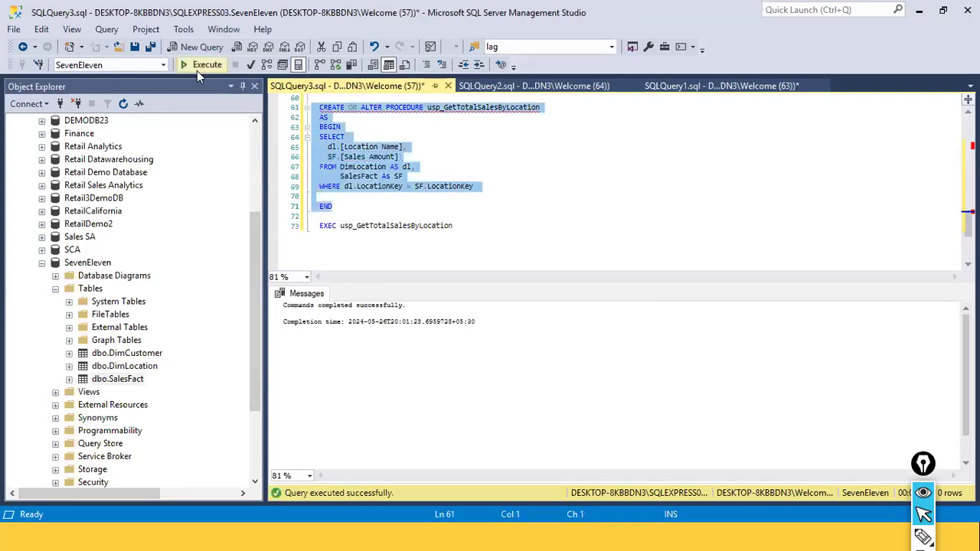
Execute only the EXEC usp_GetTotalSalesByLocation statement
left_click(491, 168)
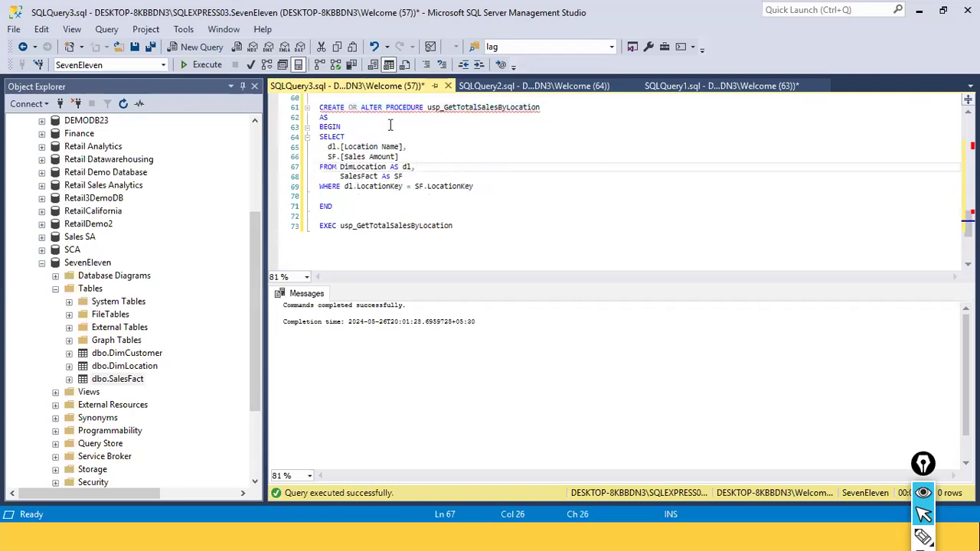
left_click(496, 196)
left_click_drag(479, 226, 312, 226)
key("ctrl+c")
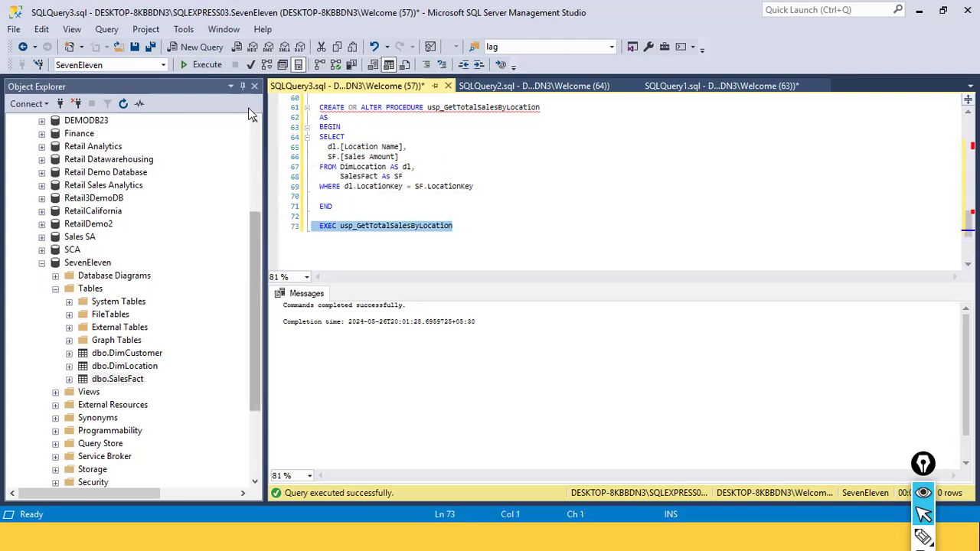
left_click(202, 66)
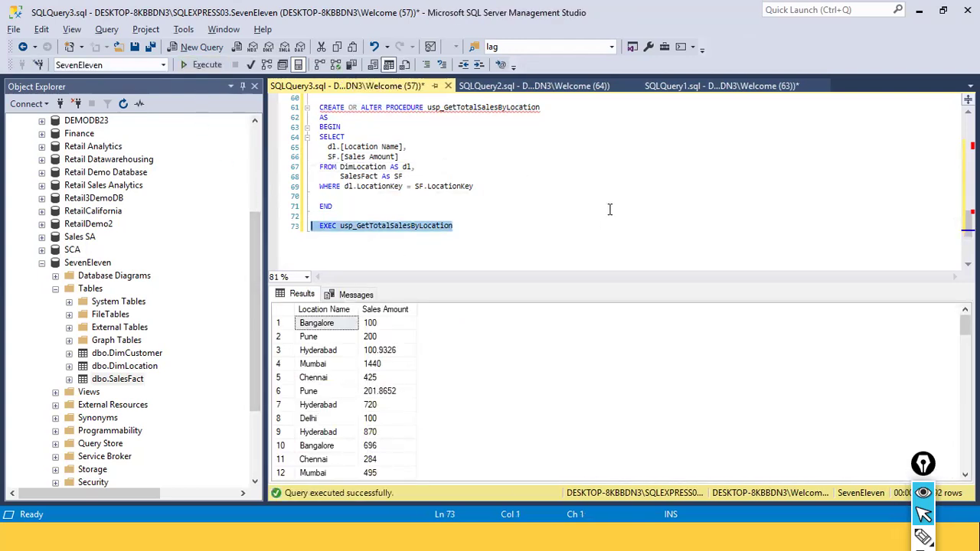
Switch to Power BI Desktop and discard the pending query changes
key("alt+Tab")
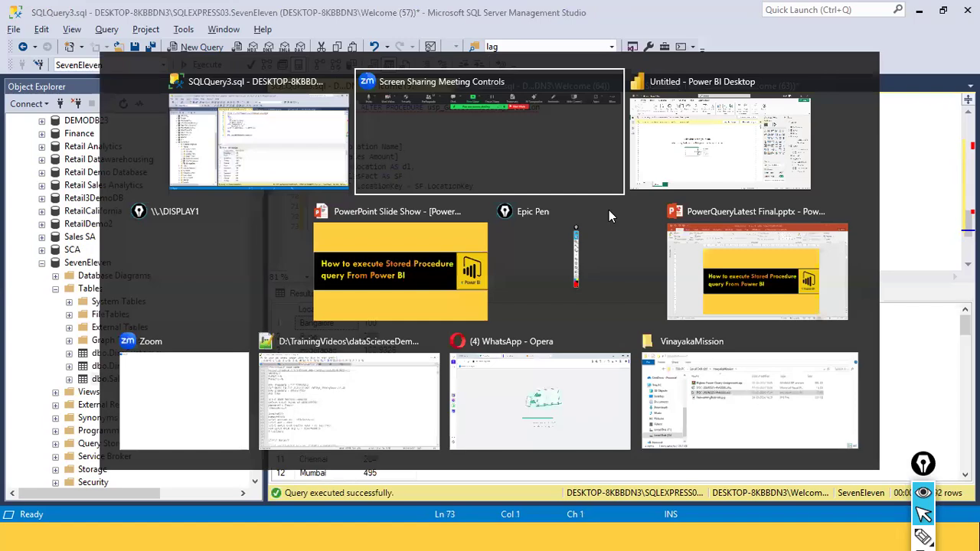
left_click(628, 162)
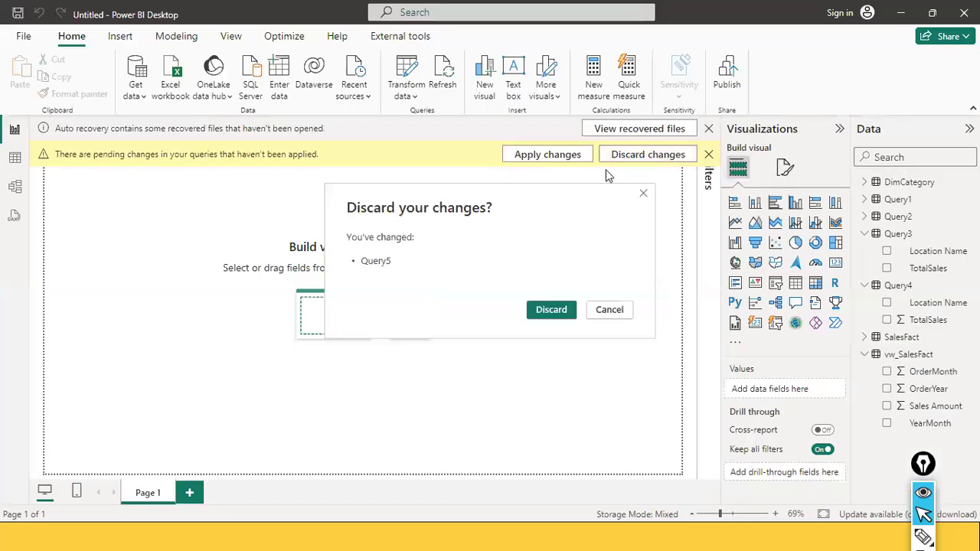
left_click(546, 312)
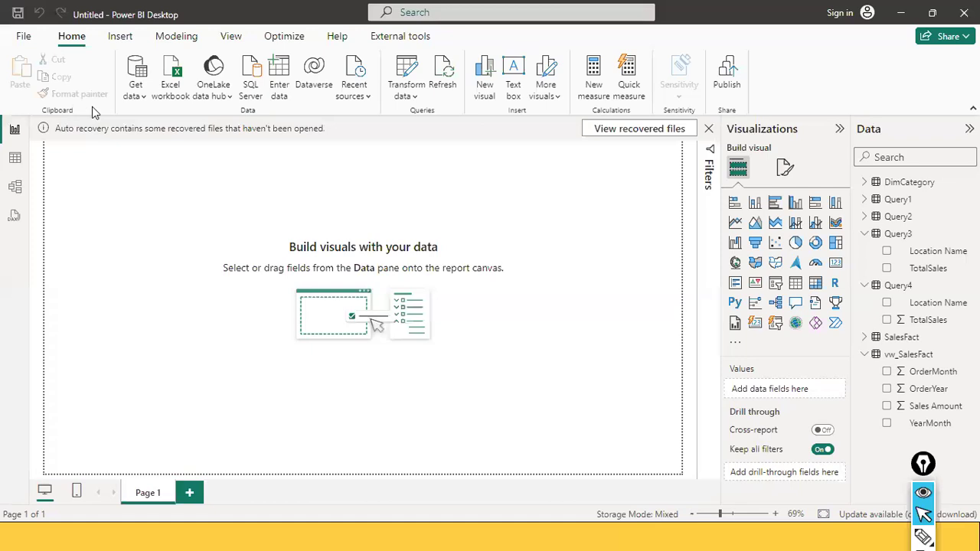
Open the SQL Server database connector and expand its advanced options
left_click(134, 90)
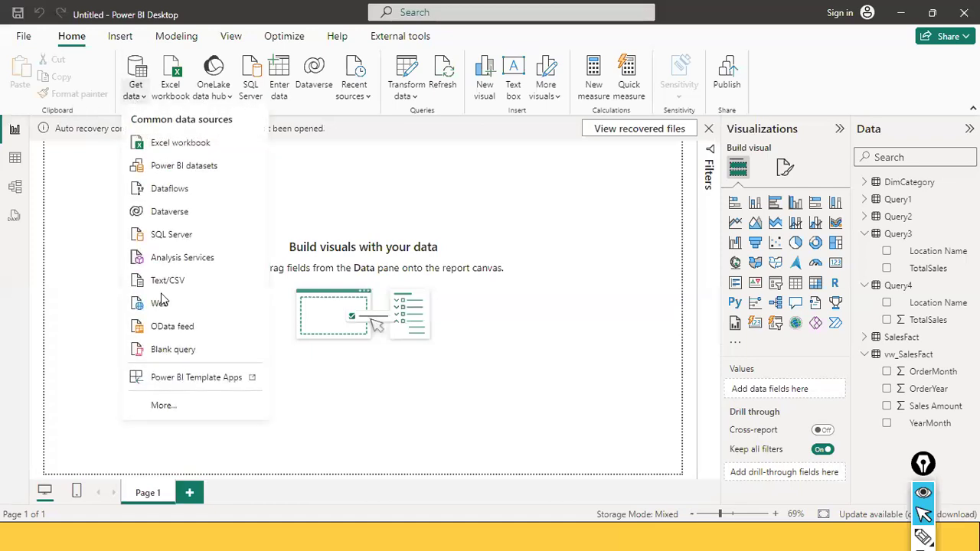
left_click(198, 230)
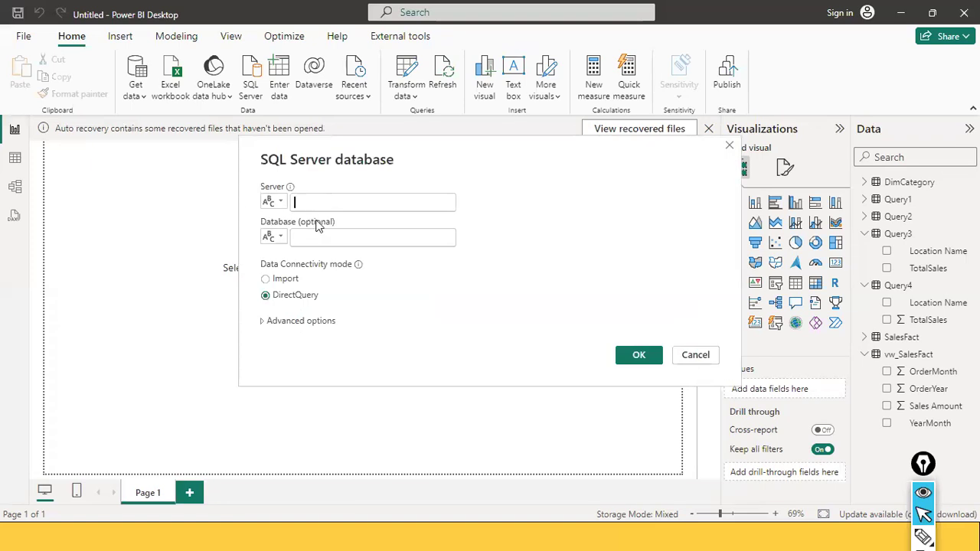
left_click(306, 321)
left_click(311, 340)
type("DESKTOP-8KBBDN3\\SQLEXPRESS03")
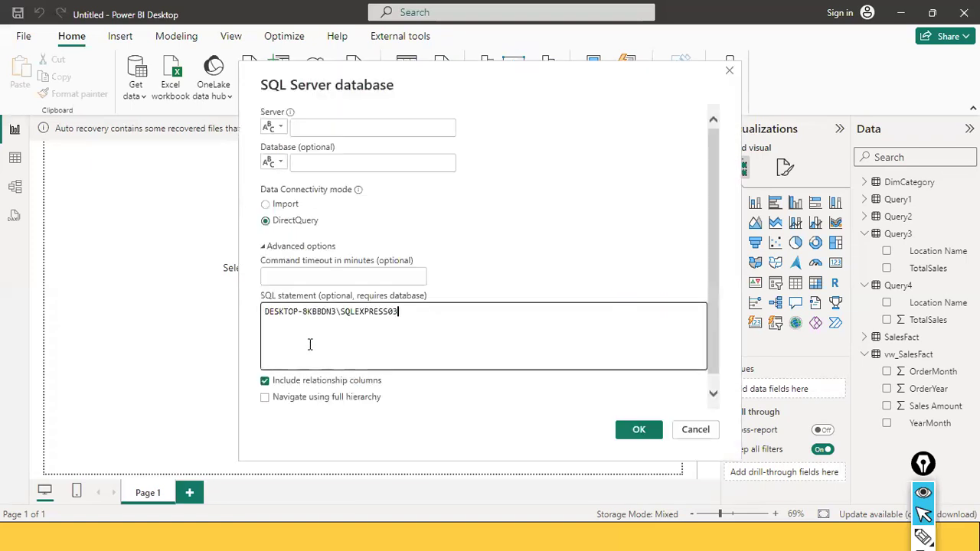
key("ctrl+z")
Enter server DESKTOP-8KBBDN3\SQLEXPRESS03 and database seveneleven in the connector
left_click(334, 128)
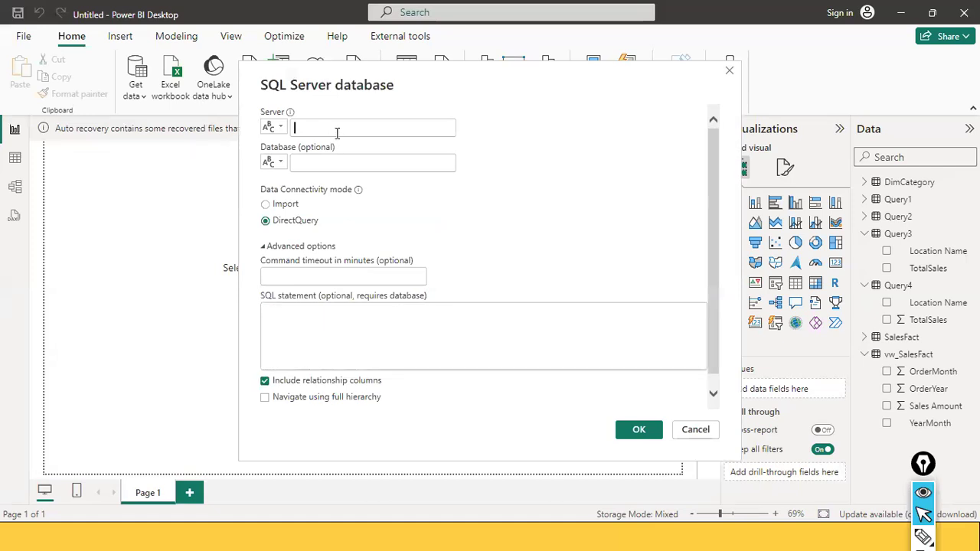
type("DESKTOP-8KBBDN3\\SQLEXPRESS03")
left_click(349, 165)
type("sev")
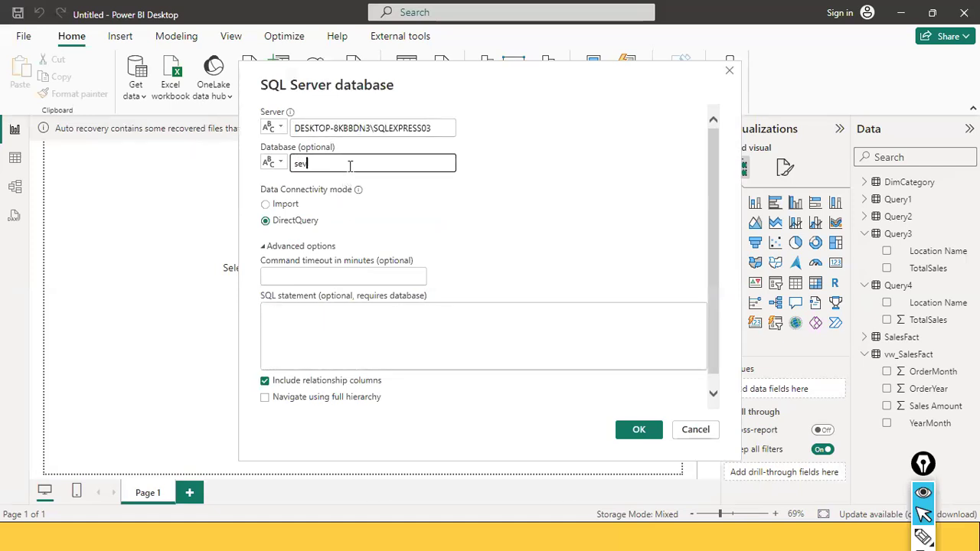
type("eneleven")
key("Tab")
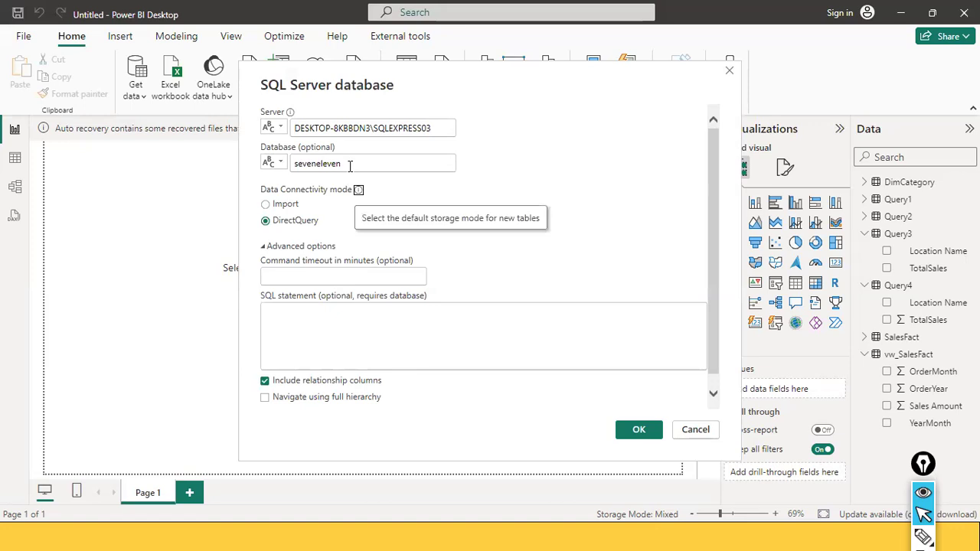
Paste EXEC usp_GetTotalSalesByLocation as the SQL statement and confirm the connection
left_click(317, 344)
key("alt+Tab")
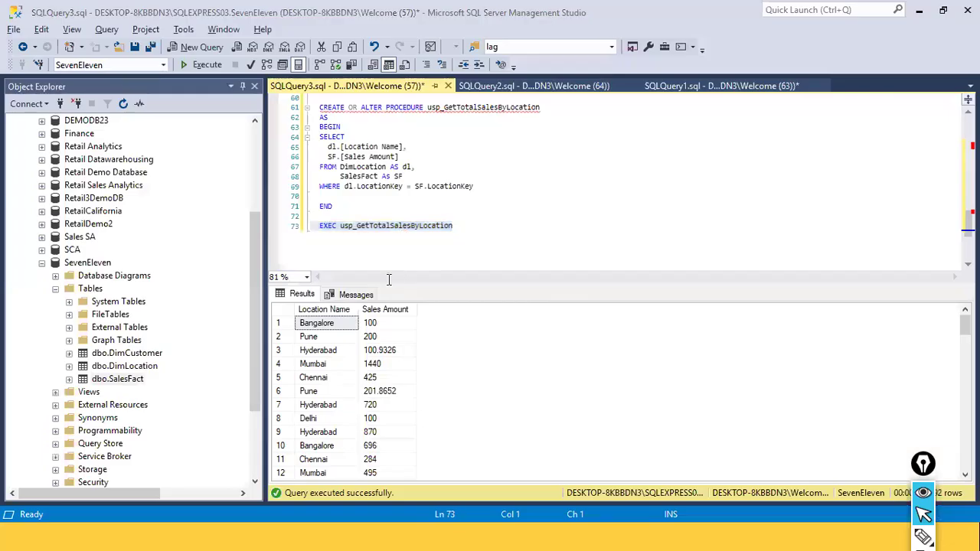
key("alt+Tab")
key("ctrl+v")
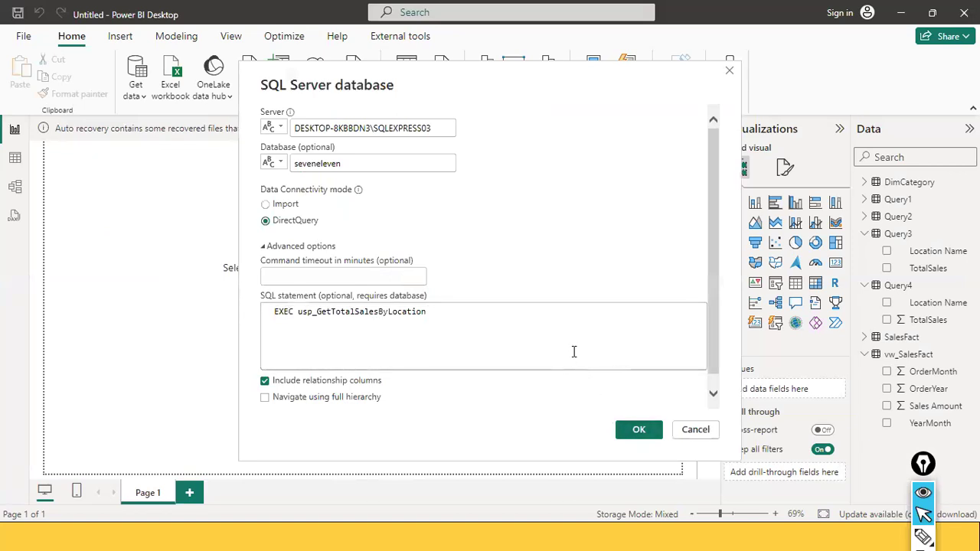
left_click(637, 430)
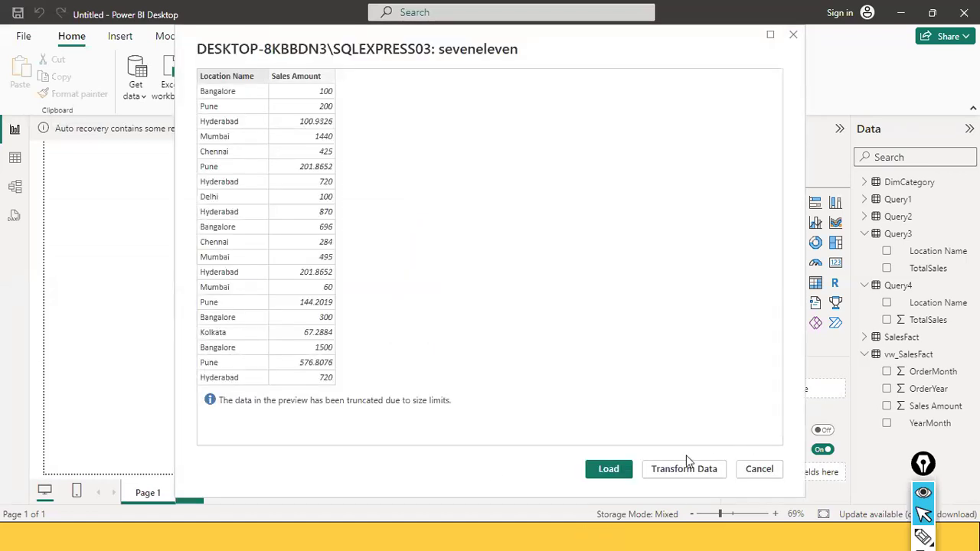
Try to load the stored procedure data, then discard the resulting pending query changes
left_click(609, 469)
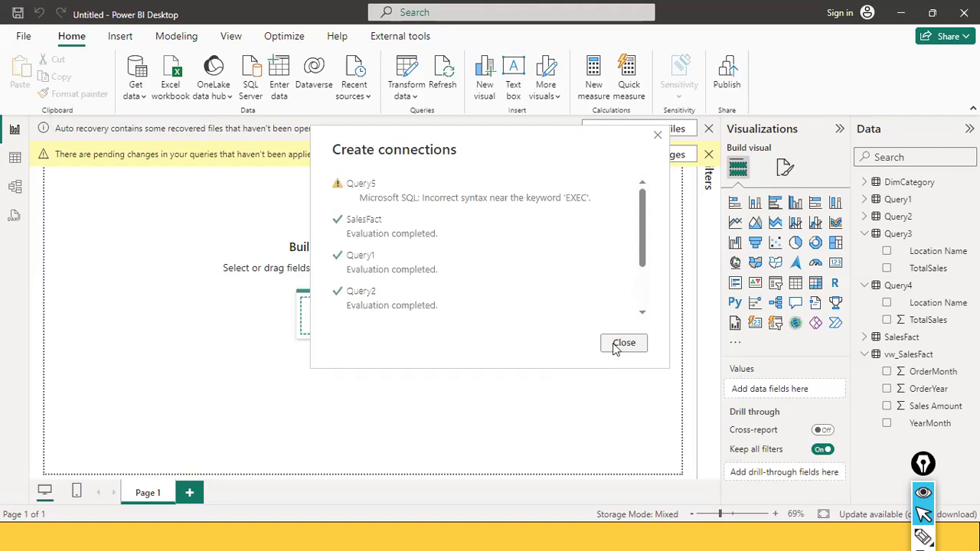
left_click(616, 344)
left_click(619, 154)
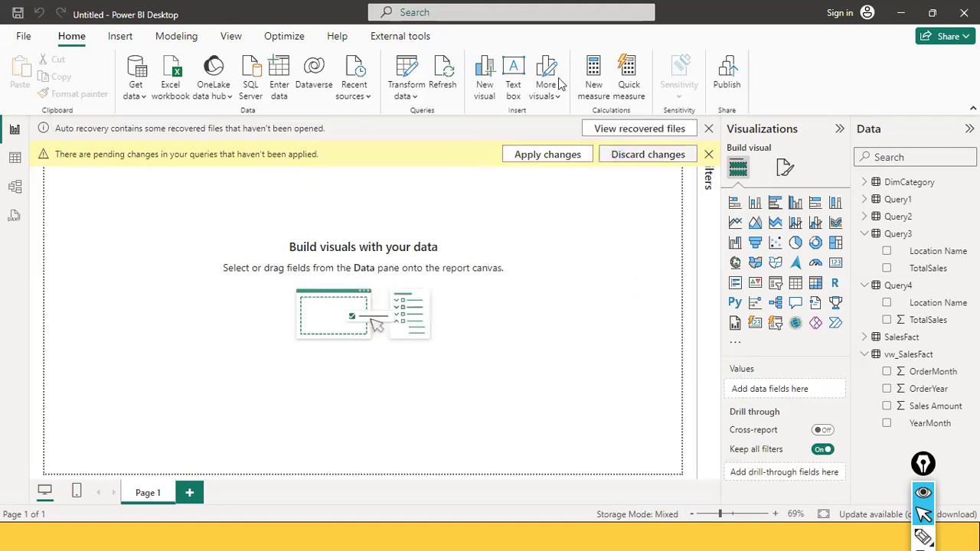
left_click(541, 311)
Open the SQL Server database connector, expand its advanced options and paste EXEC usp_GetTotalSalesByLocation as the SQL statement
key("alt+Tab")
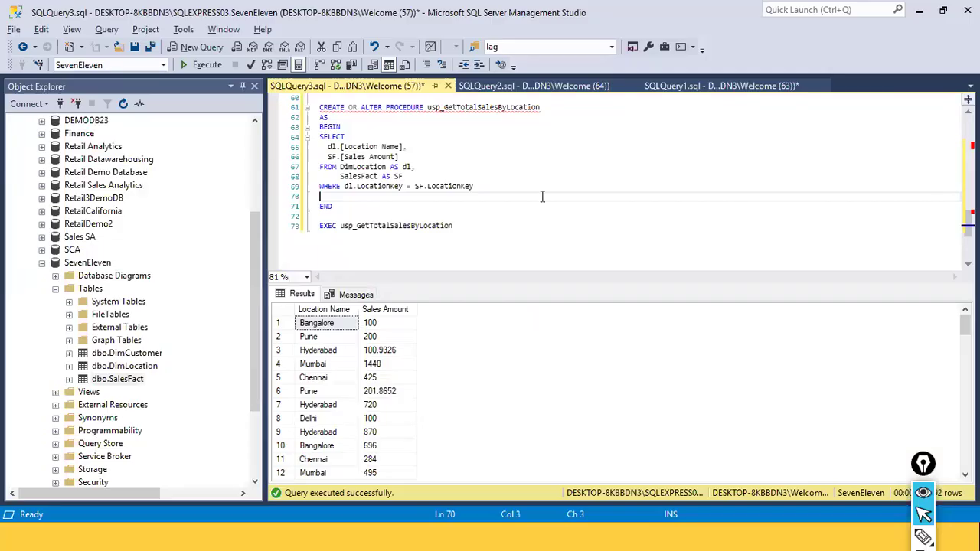
key("alt+Tab")
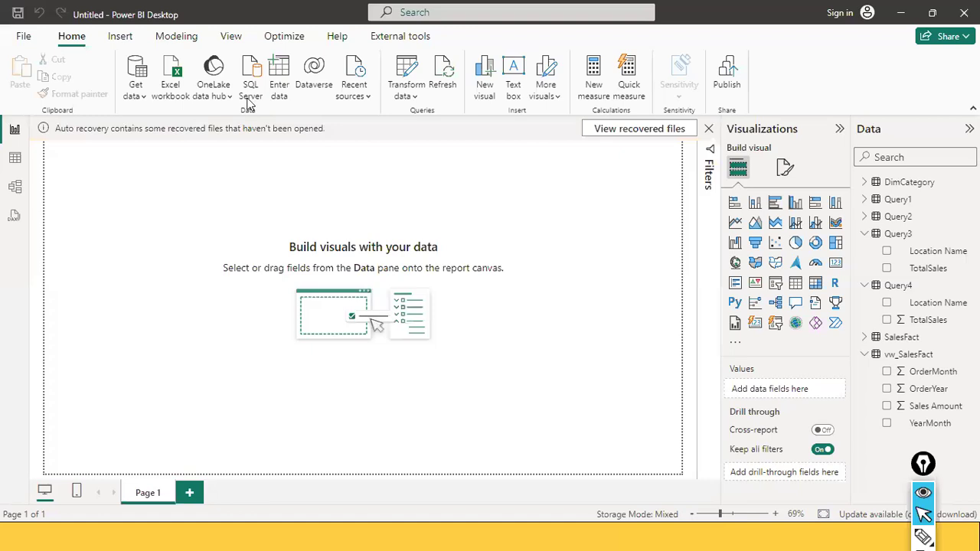
left_click(138, 98)
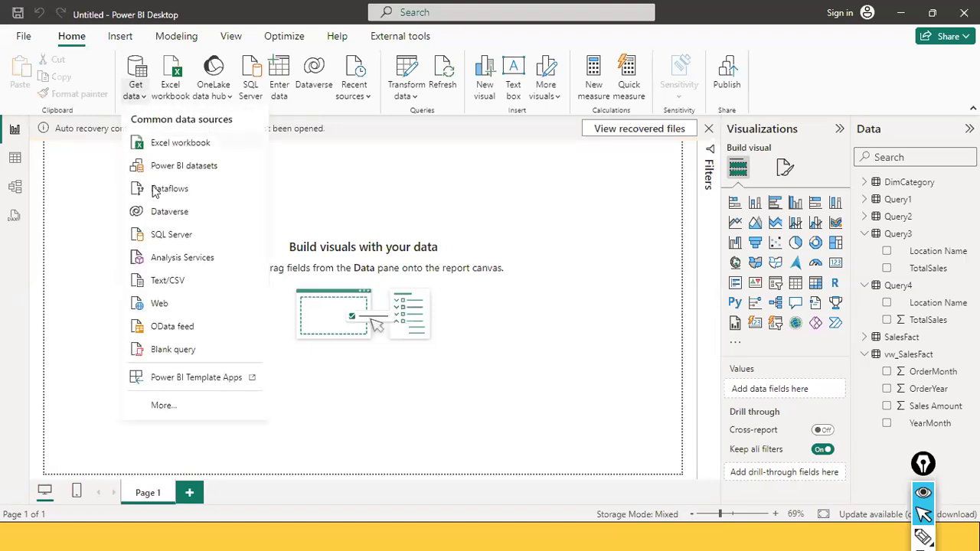
left_click(192, 236)
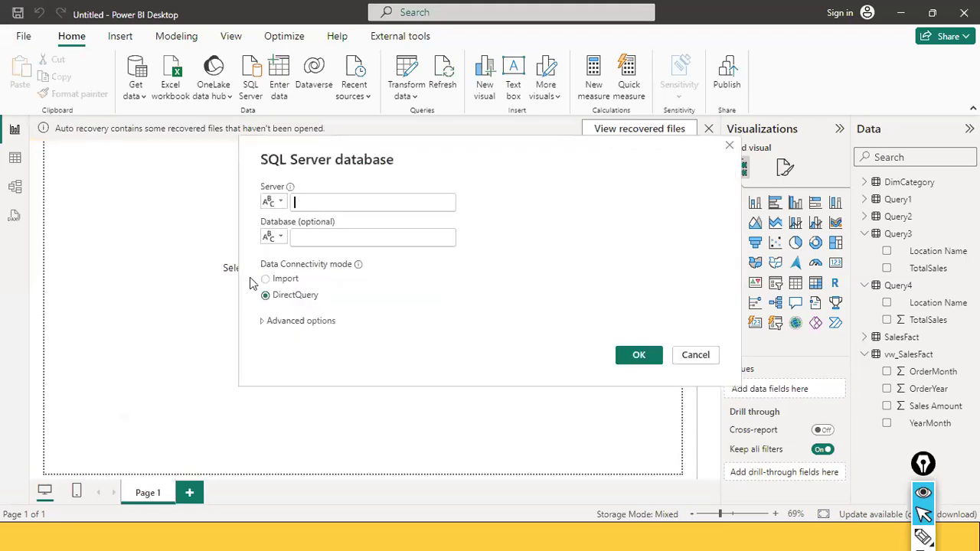
left_click(269, 323)
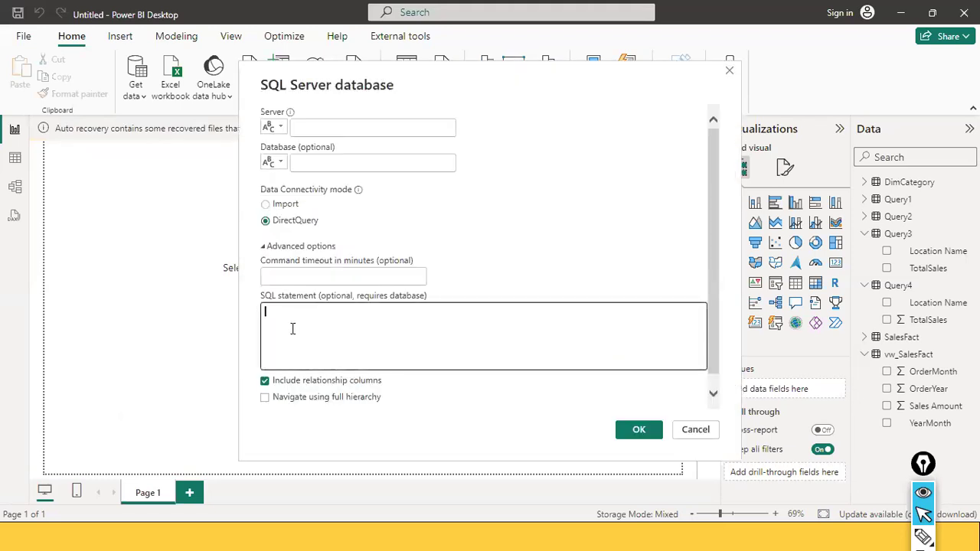
type("EXEC usp_GetTotalSalesByLocation")
left_click(322, 122)
Copy the server name from the Database Engine connection dialog in Management Studio, then cancel that dialog
key("alt+Tab")
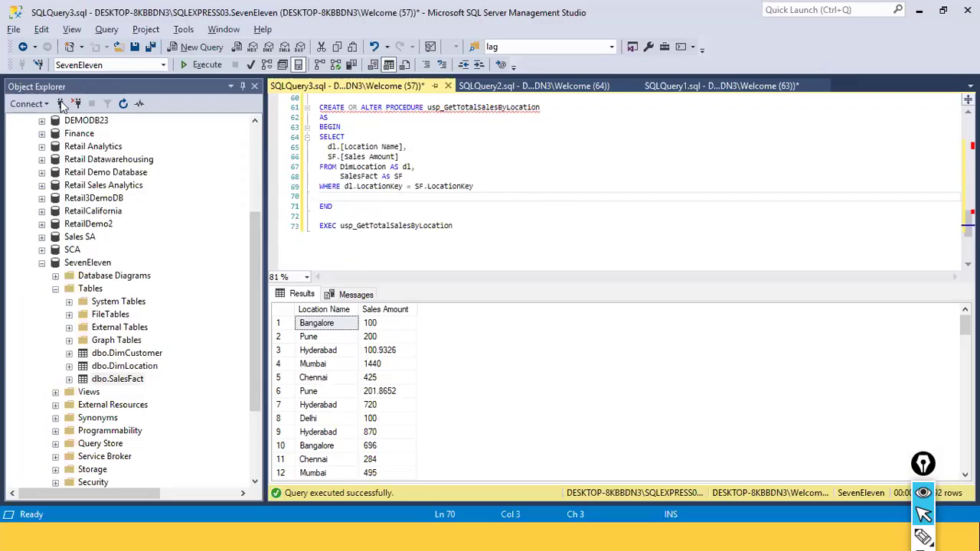
left_click(34, 103)
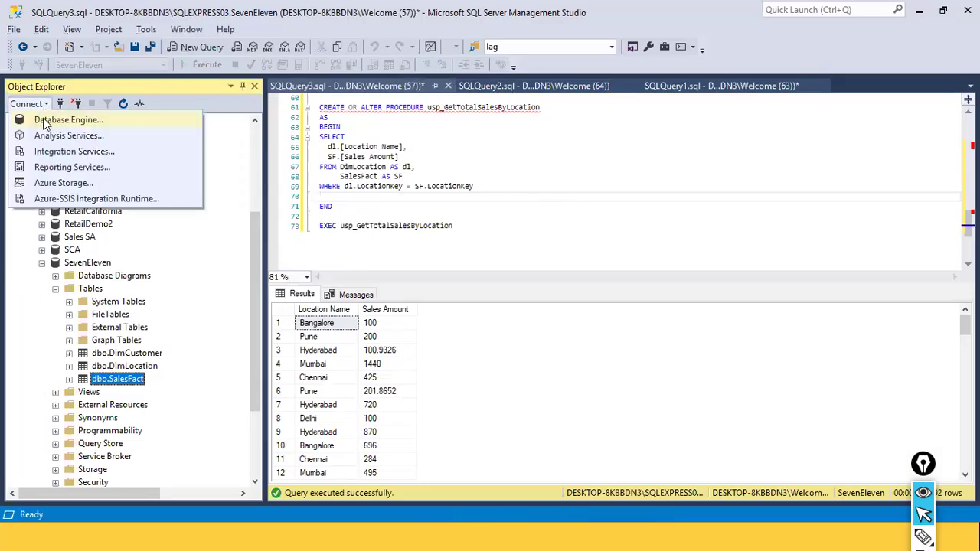
left_click(38, 124)
right_click(524, 180)
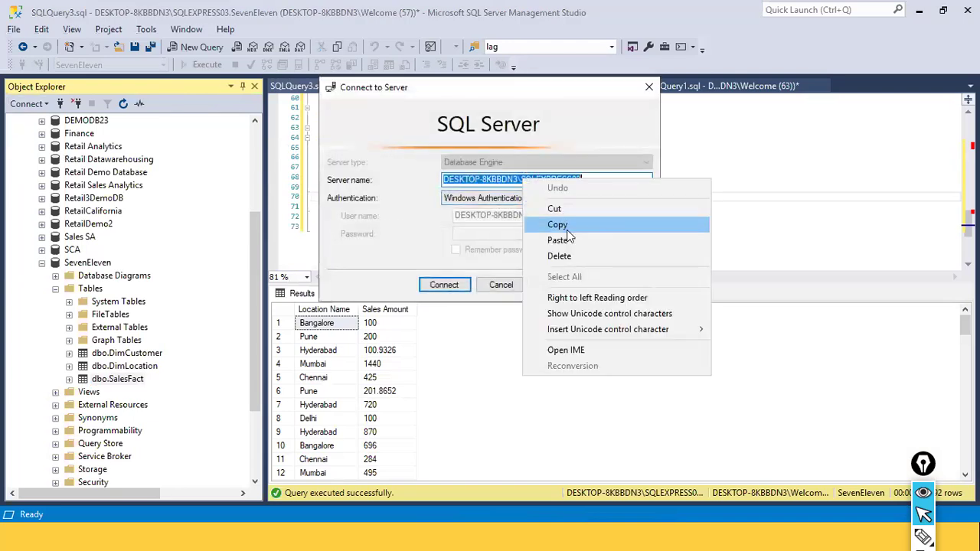
left_click(558, 224)
left_click(502, 285)
Enter server DESKTOP-8KBBDN3\SQLEXPRESS03 and database seveneleven, choose Import mode and confirm the connection
key("alt+Tab")
left_click(314, 130)
key("ctrl+v")
left_click(306, 163)
type("seveneleven")
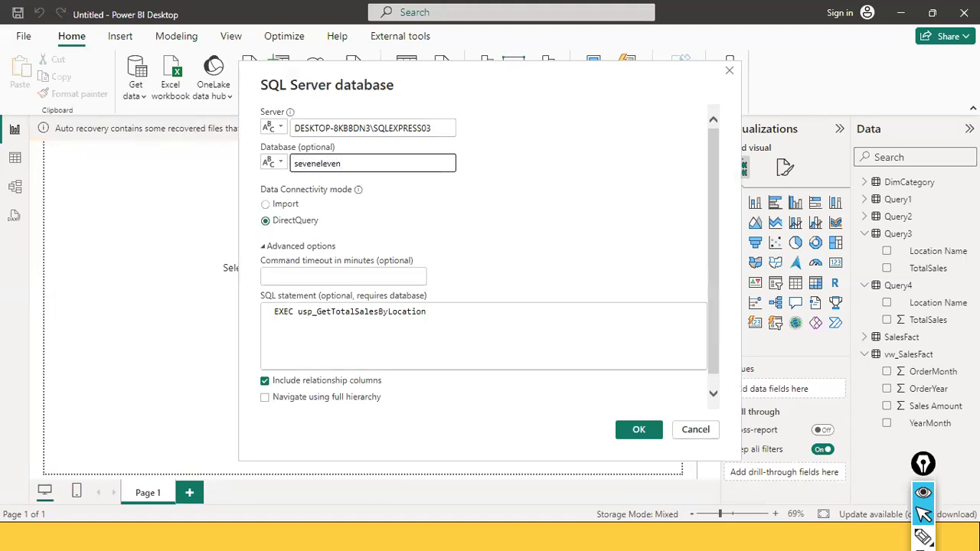
left_click(294, 205)
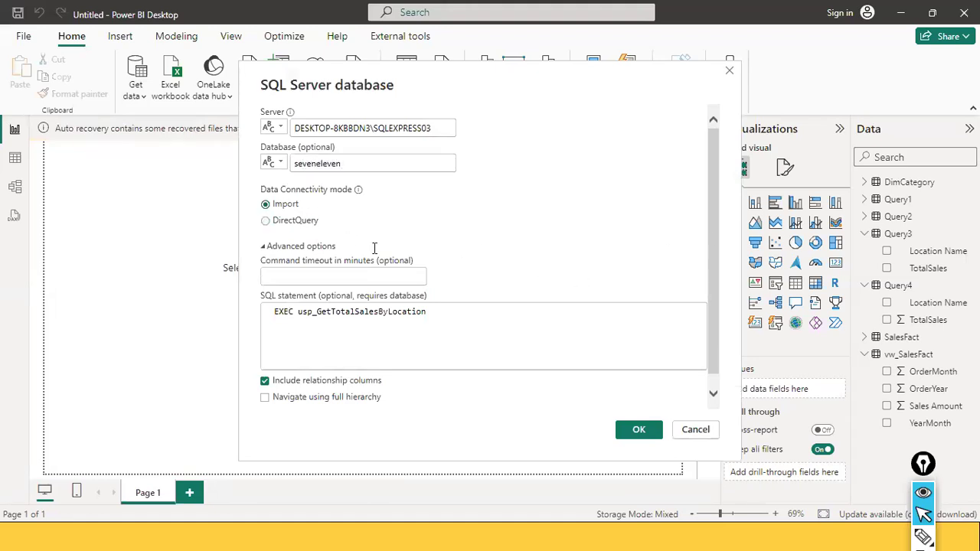
left_click(636, 430)
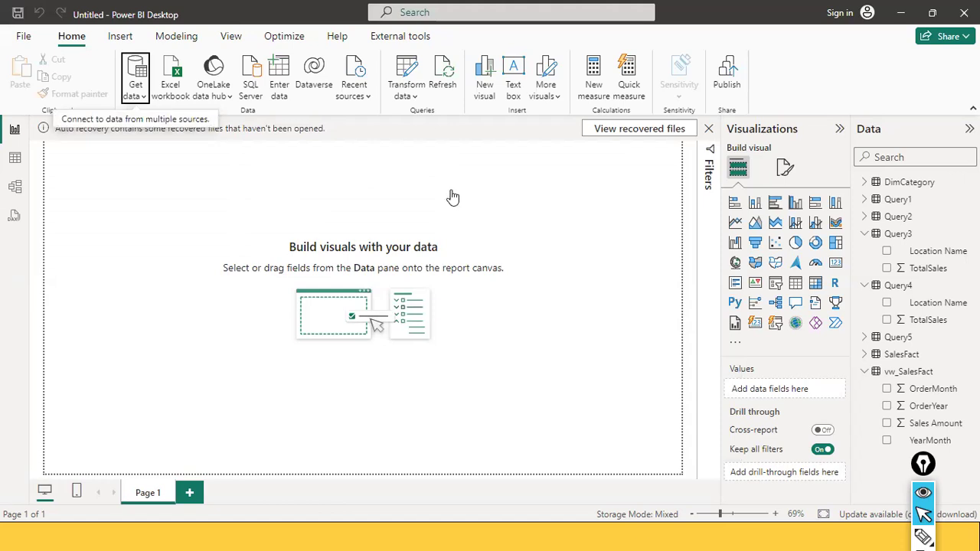
Inspect the loaded query tables in table view, including Query5
left_click(12, 164)
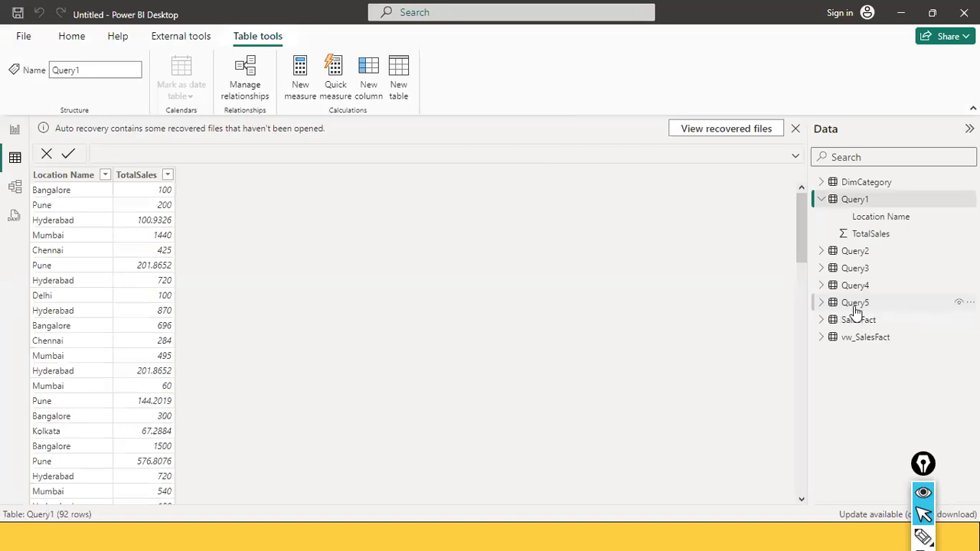
left_click(918, 302)
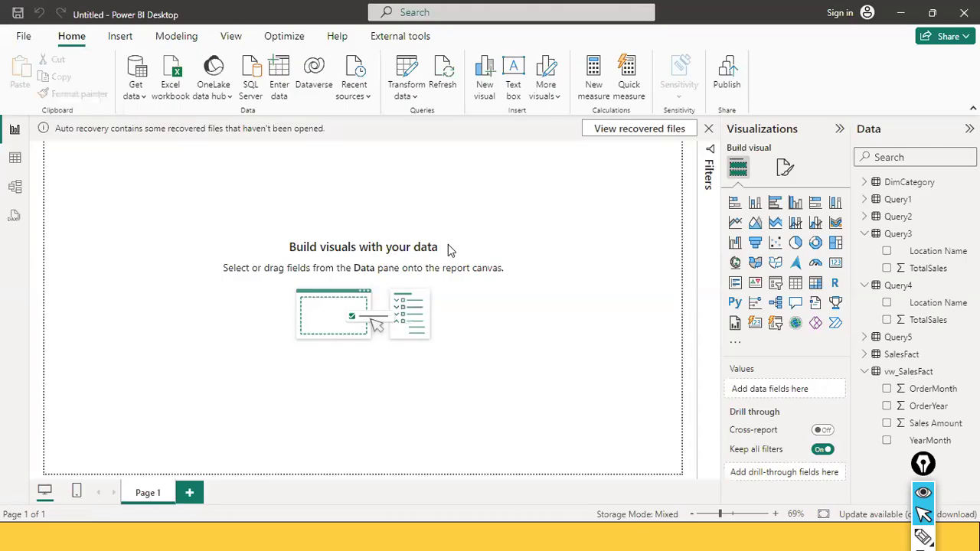
key("alt+Tab")
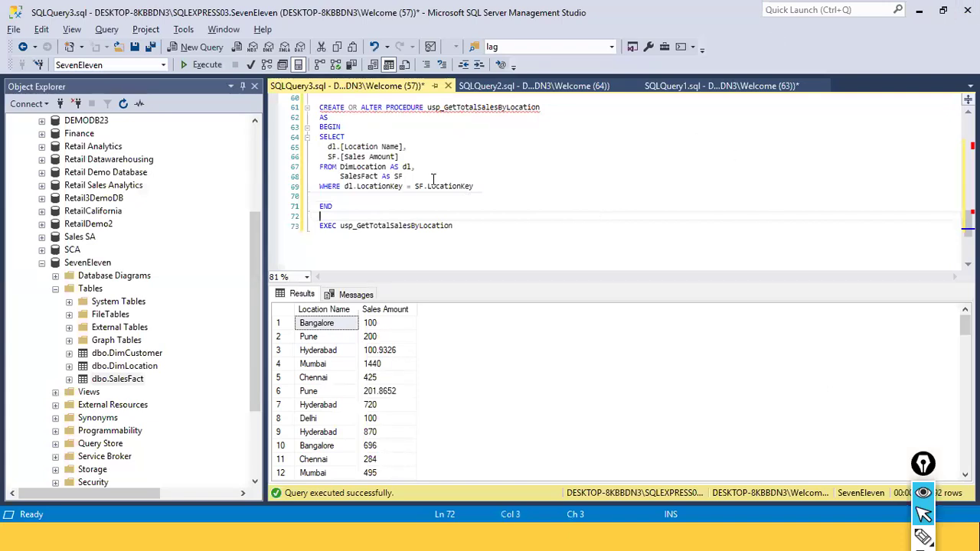
left_click(553, 112)
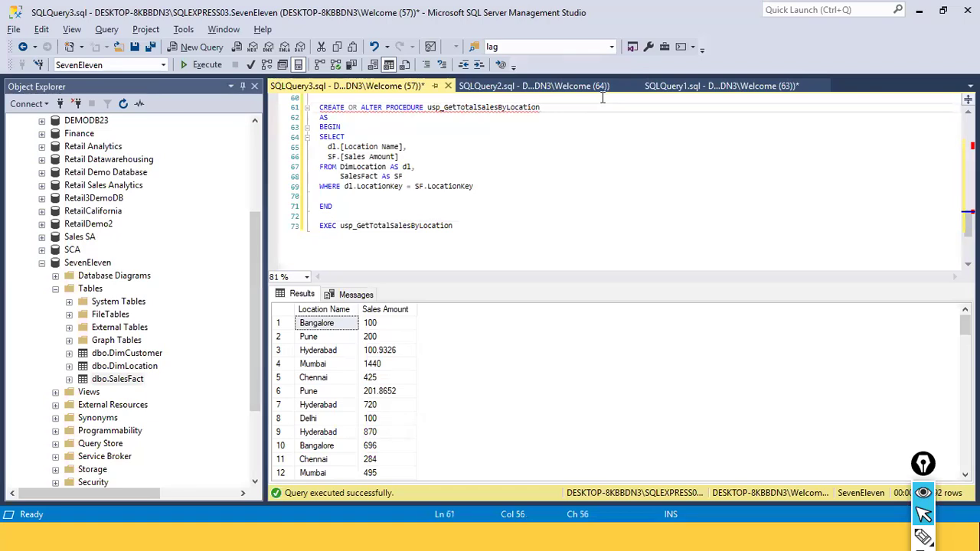
key("Return")
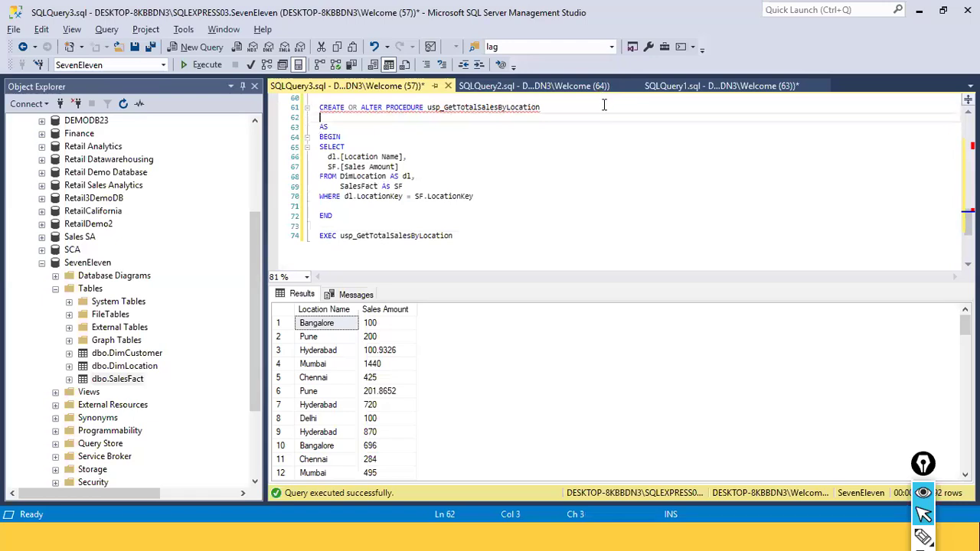
type("@")
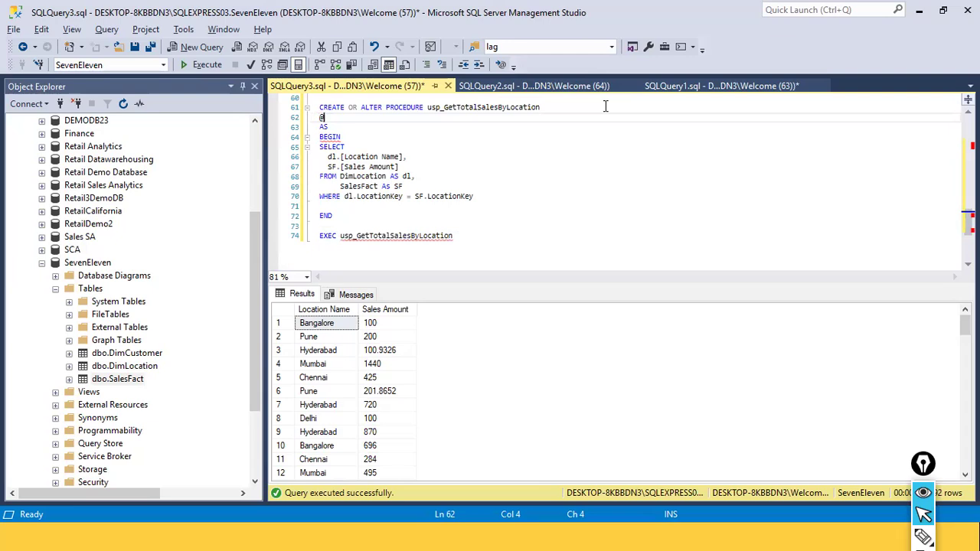
type("LocationName VARCHAR(1")
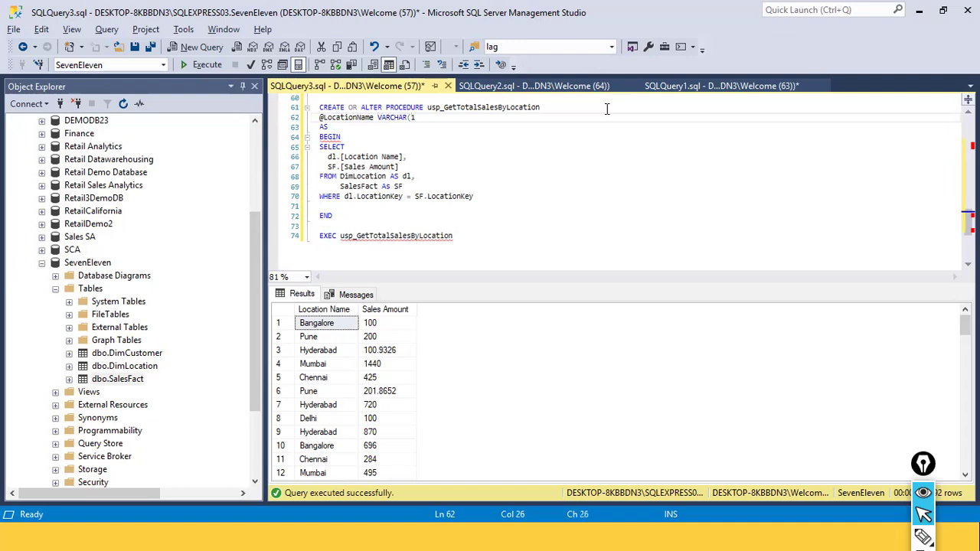
type("00)")
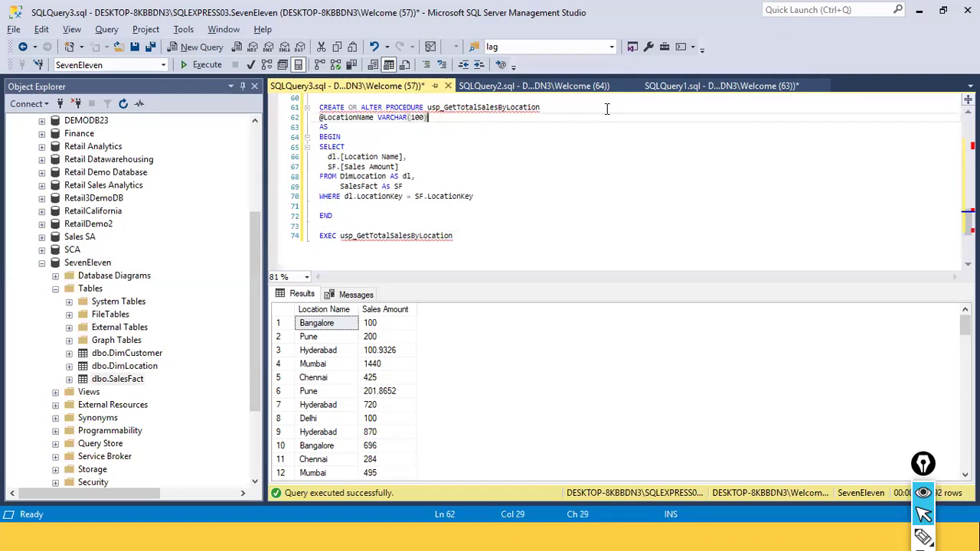
key("Down")
key("Down")
key("Down")
key("Down")
key("Down")
key("Down")
key("Down")
key("Down")
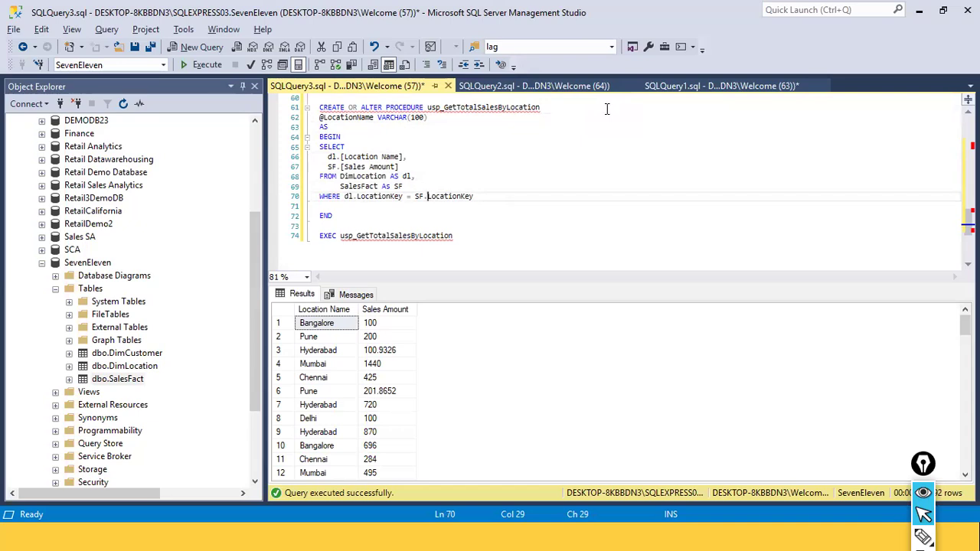
key("End")
key("Return")
type("AND ")
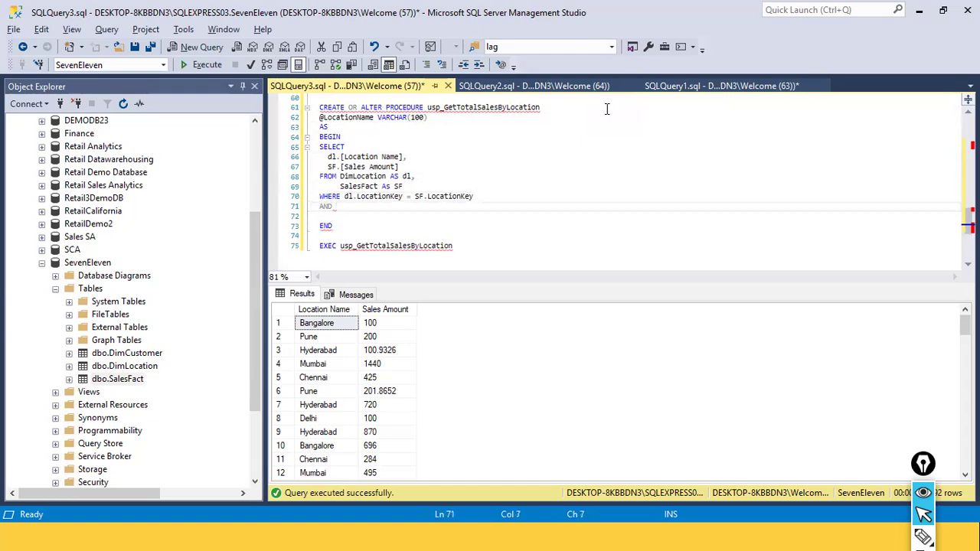
type("df.lo")
key("BackSpace")
key("BackSpace")
type("LOcation")
key("BackSpace")
key("BackSpace")
key("BackSpace")
key("BackSpace")
key("BackSpace")
key("BackSpace")
key("BackSpace")
type("OCATION")
key("BackSpace")
key("BackSpace")
key("BackSpace")
key("BackSpace")
key("BackSpace")
key("BackSpace")
key("BackSpace")
type("ocationkey = @")
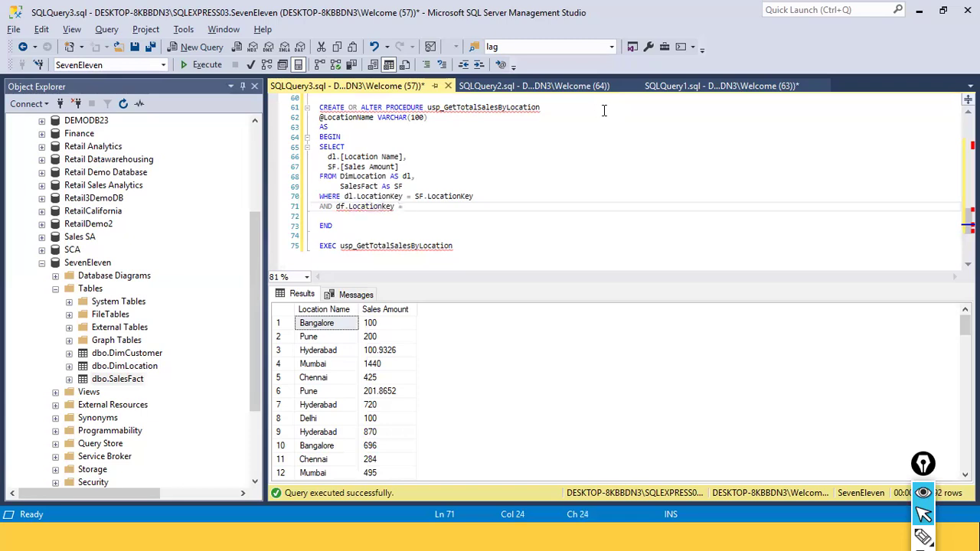
key("Escape")
key("Left")
key("Left")
key("Left")
key("Left")
key("Left")
key("Left")
key("Left")
key("Left")
key("Left")
key("Left")
key("Left")
key("Left")
key("Left")
key("Left")
key("Left")
key("Left")
key("BackSpace")
type("l")
key("Escape")
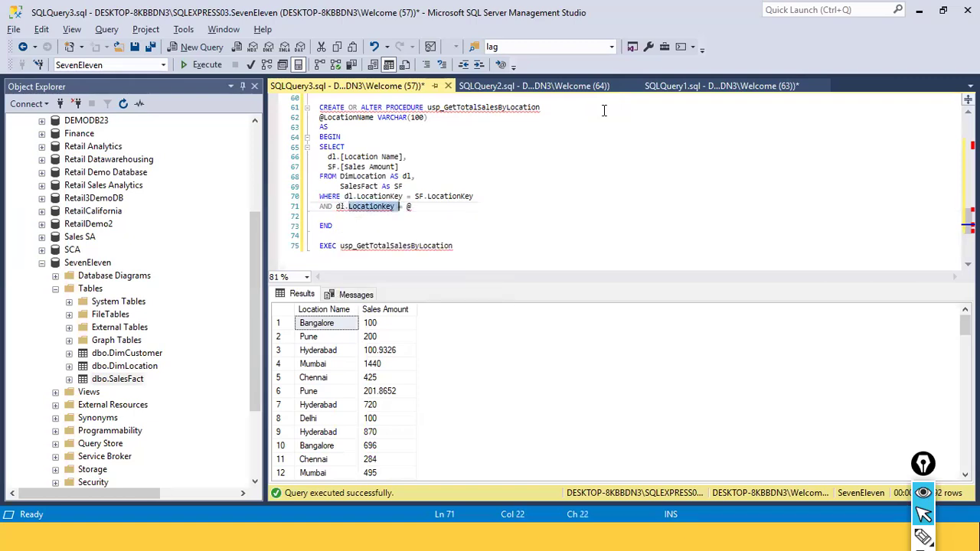
type("Locat")
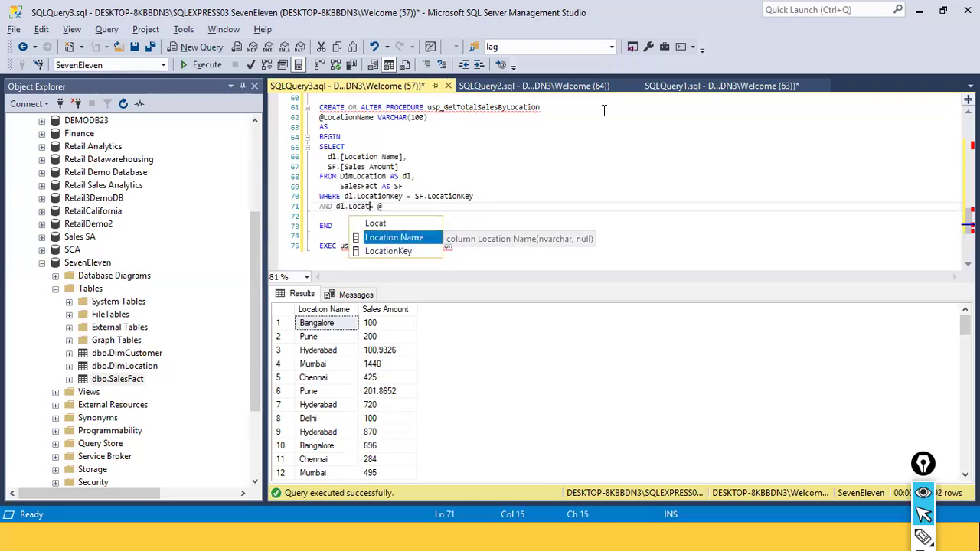
key("Tab")
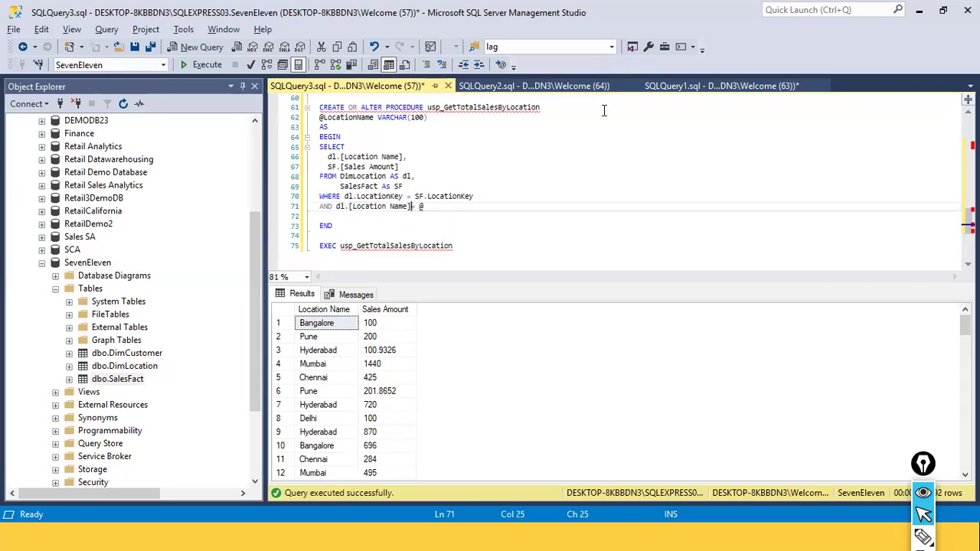
type("= @Location")
key("Tab")
key("Down")
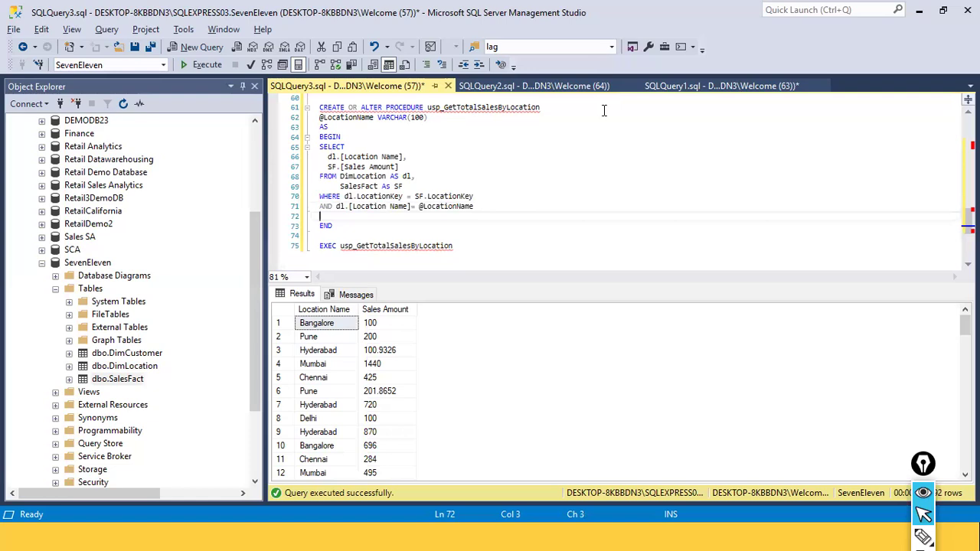
Select and execute the altered procedure definition
left_click_drag(364, 230, 312, 107)
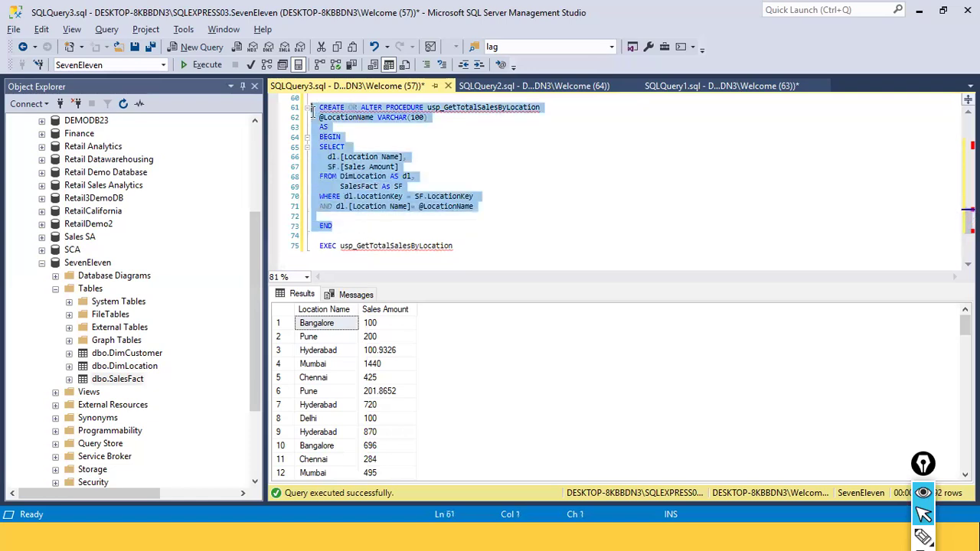
left_click(206, 65)
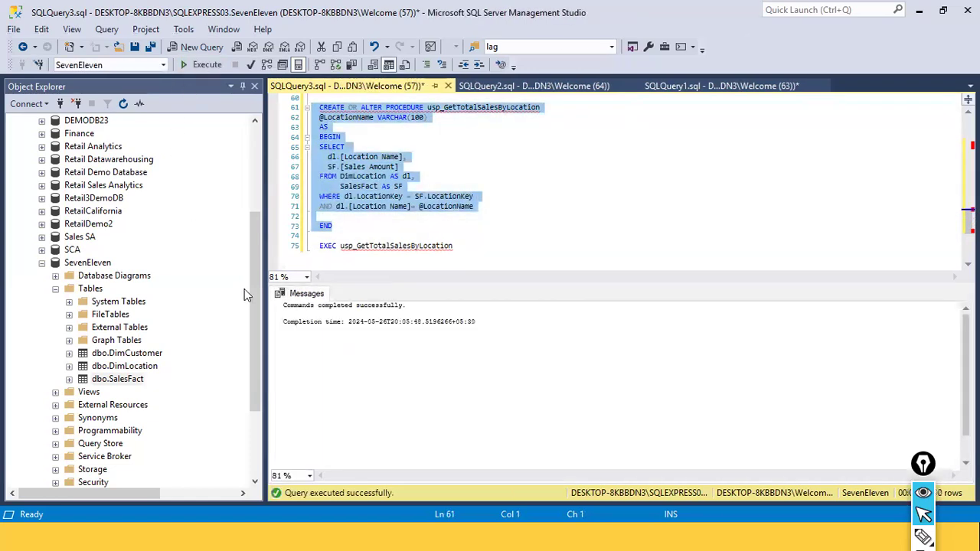
left_click(480, 267)
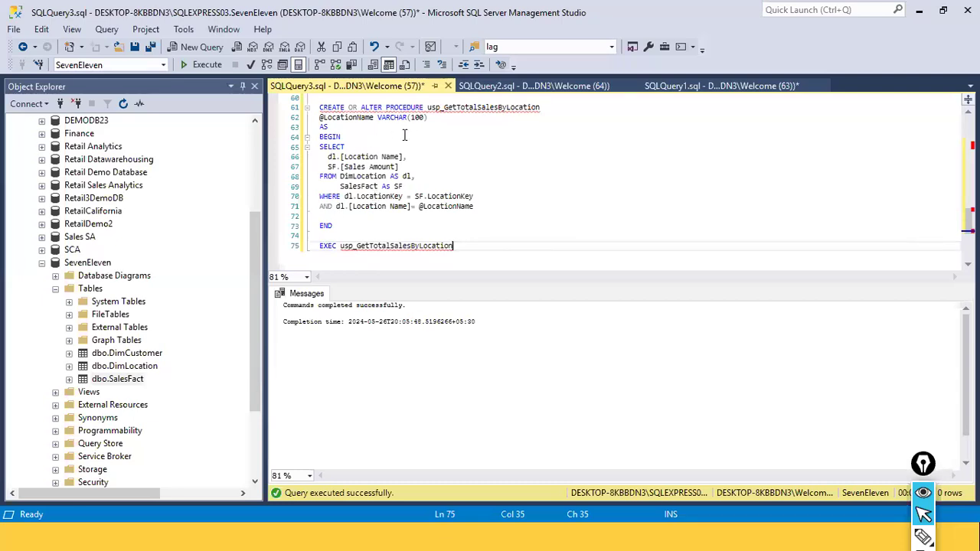
left_click_drag(454, 120, 375, 120)
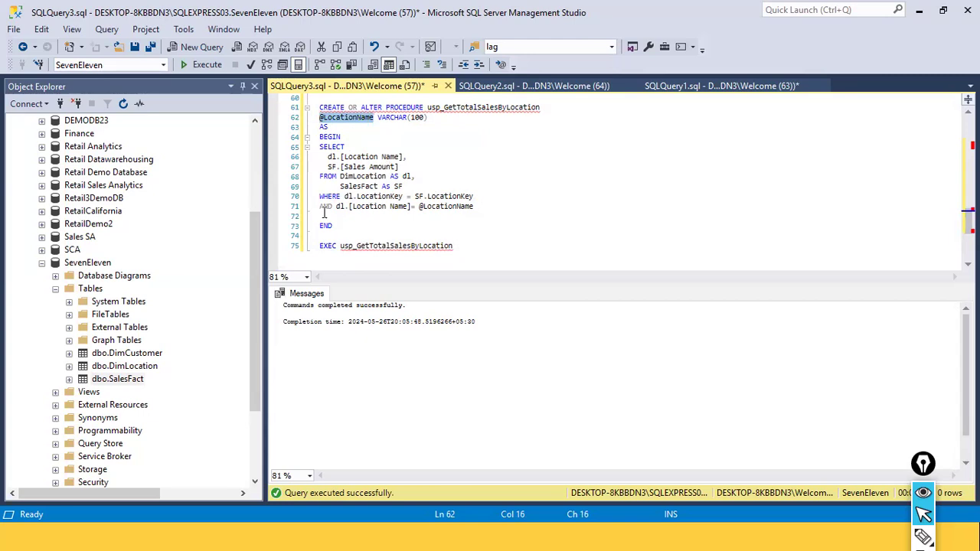
left_click(372, 121)
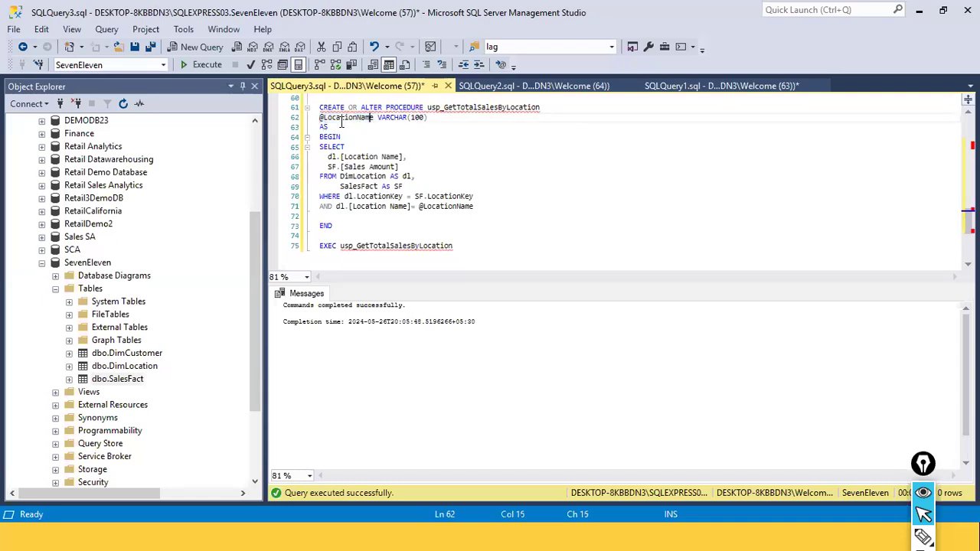
left_click(322, 118)
double_click(351, 117)
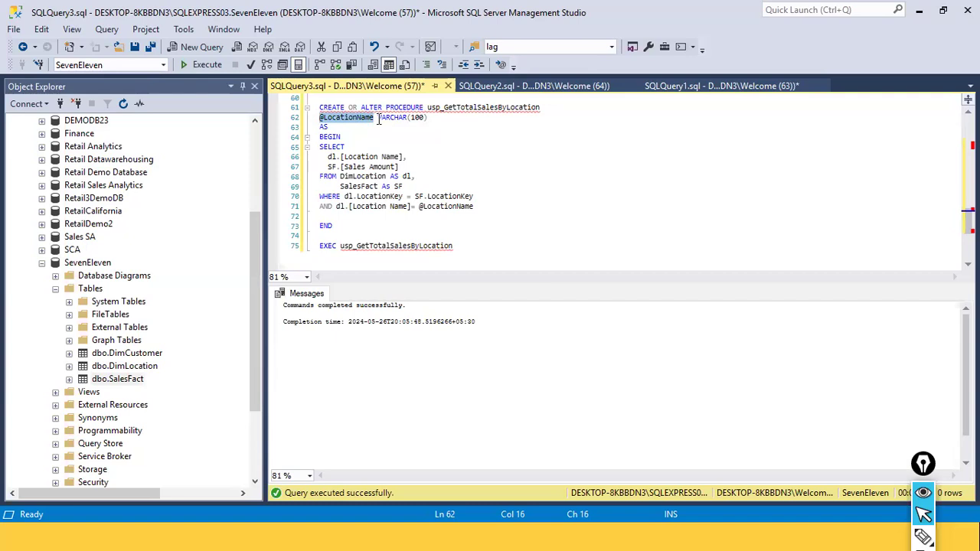
double_click(388, 119)
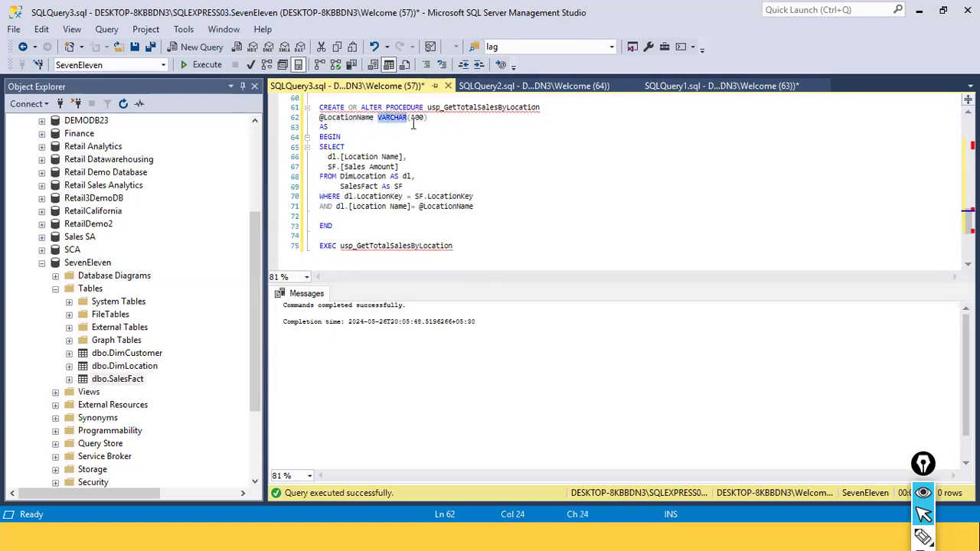
left_click(418, 121)
double_click(418, 118)
Select the procedure definition again and re-execute it
left_click_drag(351, 227, 318, 107)
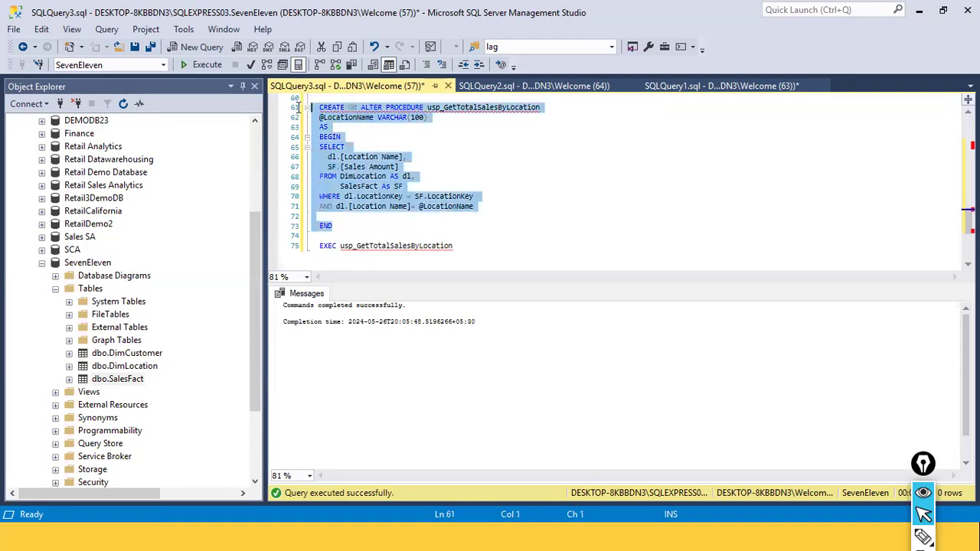
left_click(193, 64)
left_click(441, 226)
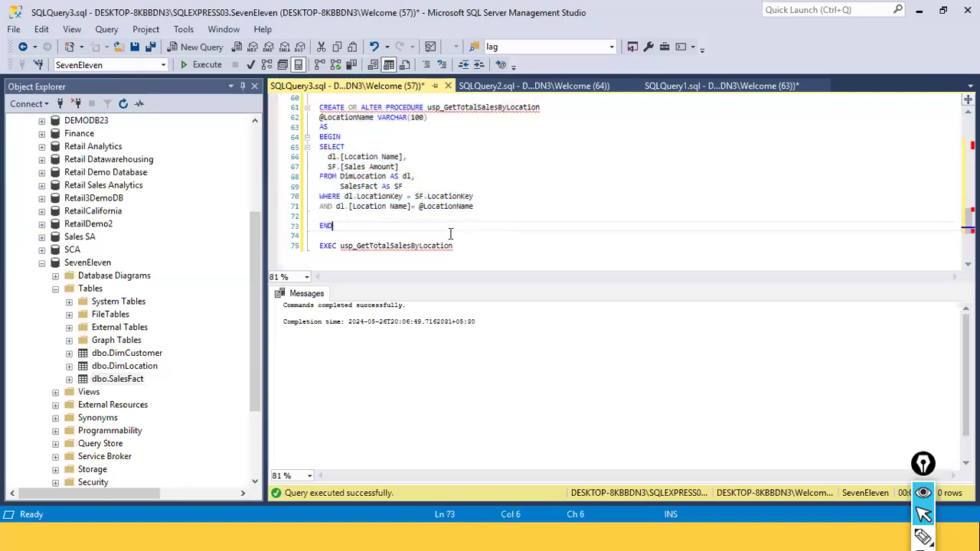
left_click_drag(418, 206, 476, 207)
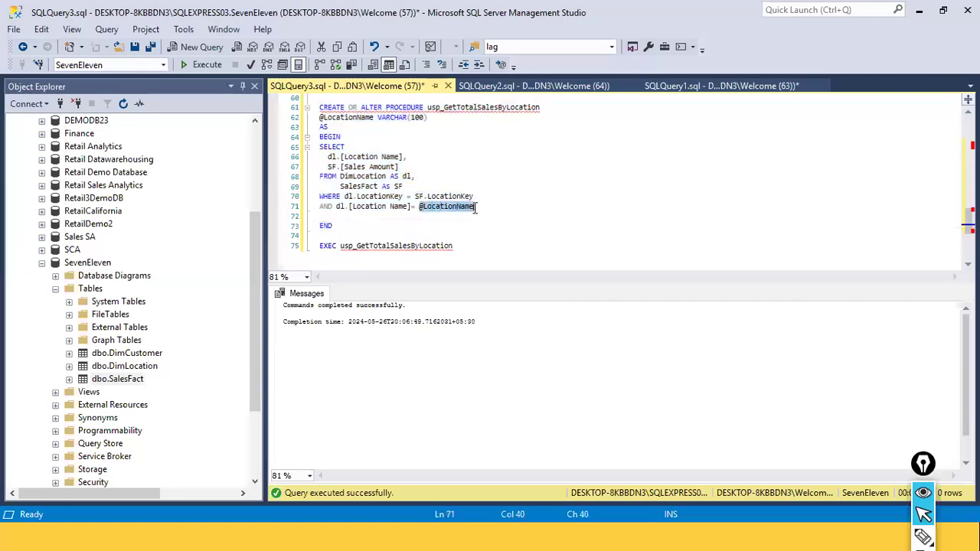
left_click(474, 255)
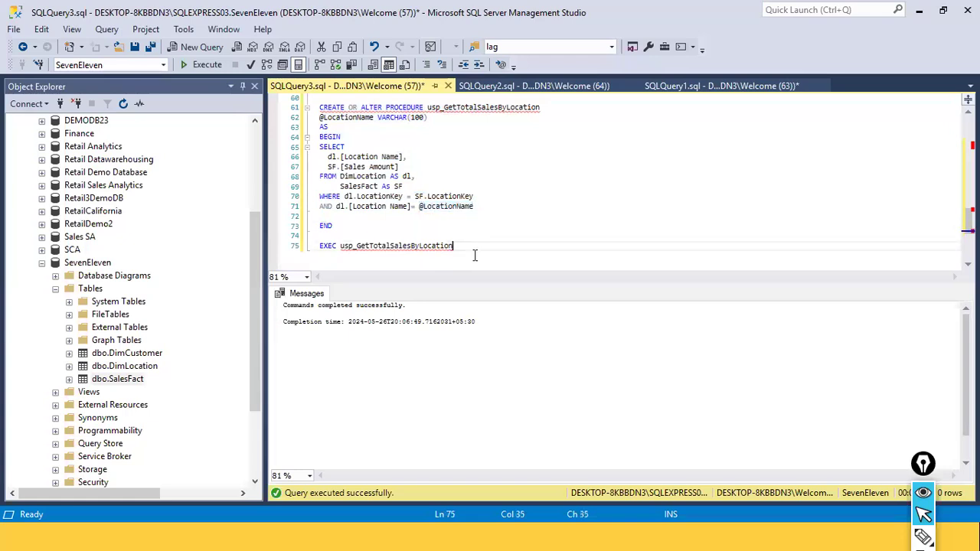
left_click(370, 247)
double_click(371, 247)
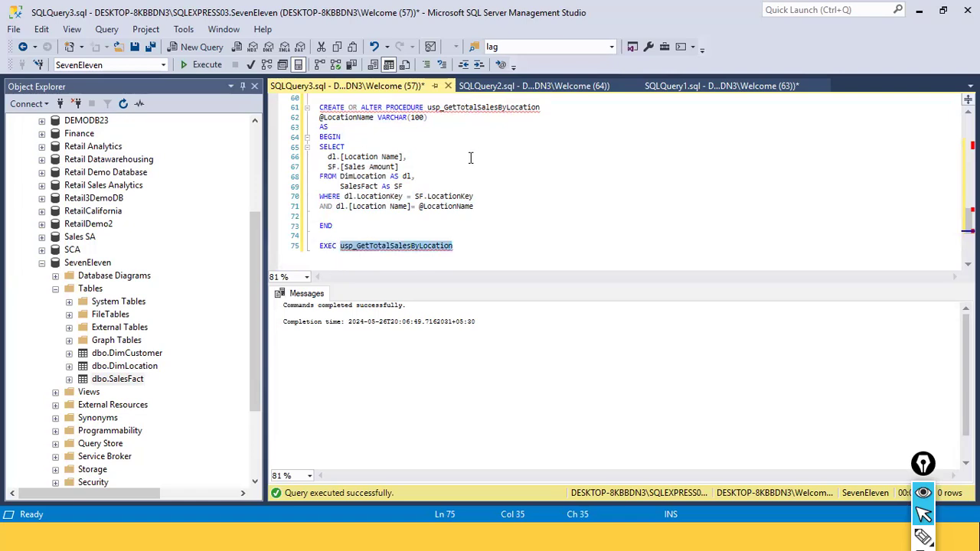
double_click(323, 254)
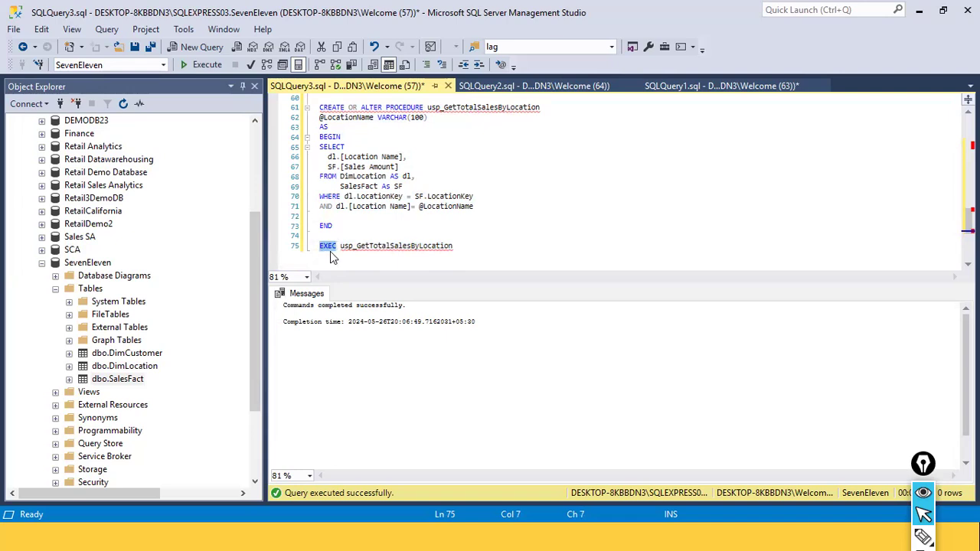
left_click_drag(334, 226, 314, 107)
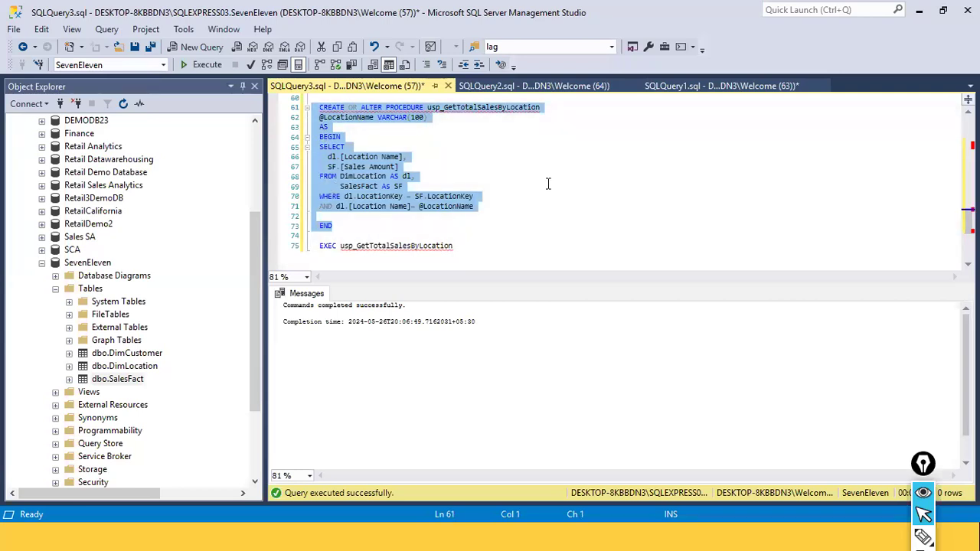
left_click(456, 246)
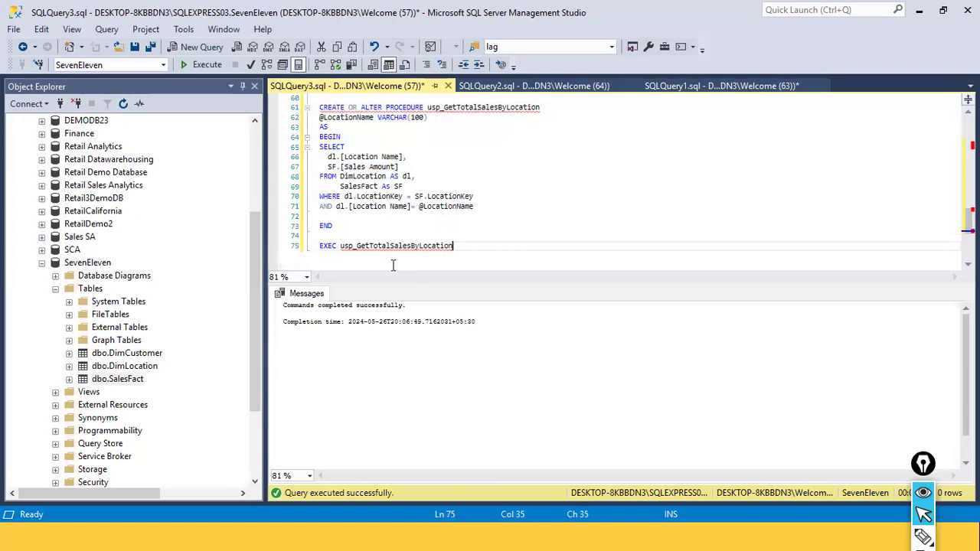
double_click(467, 109)
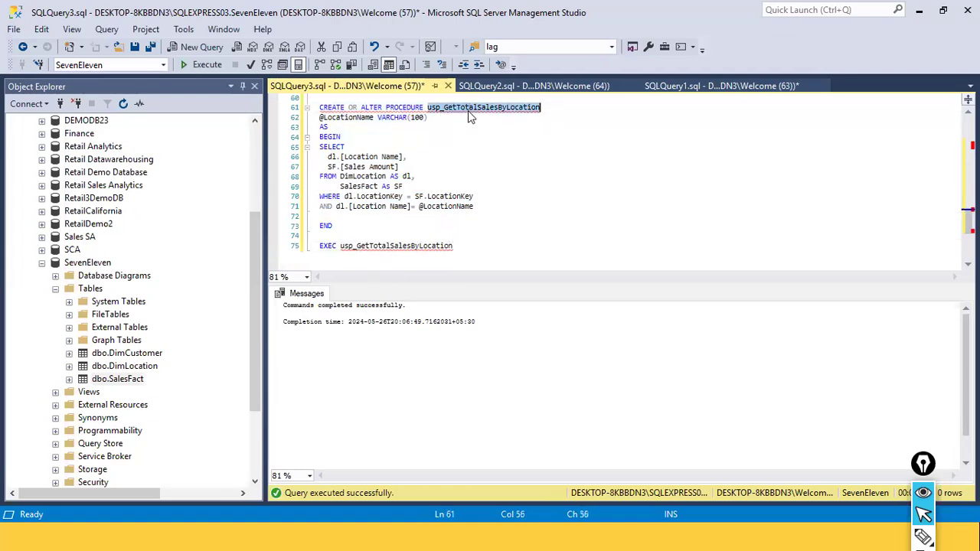
double_click(331, 246)
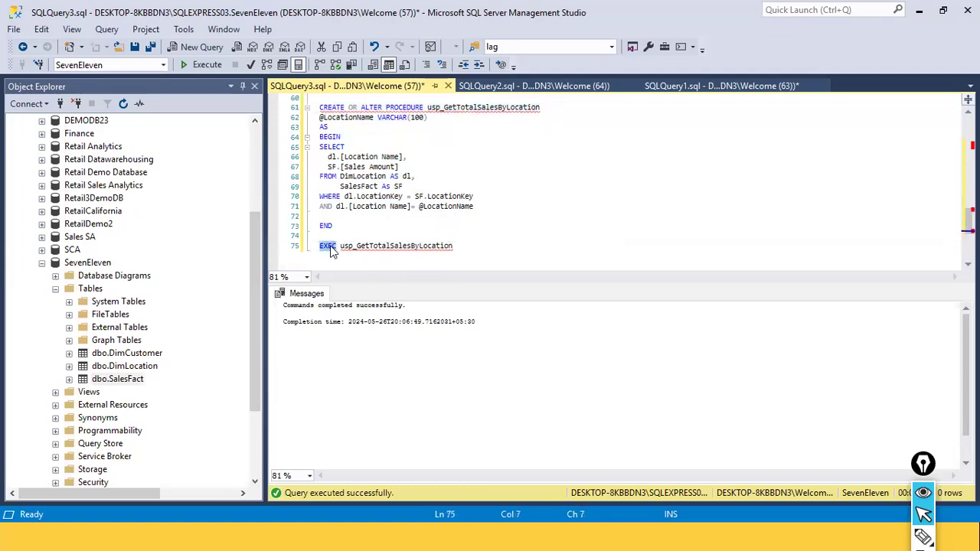
double_click(364, 250)
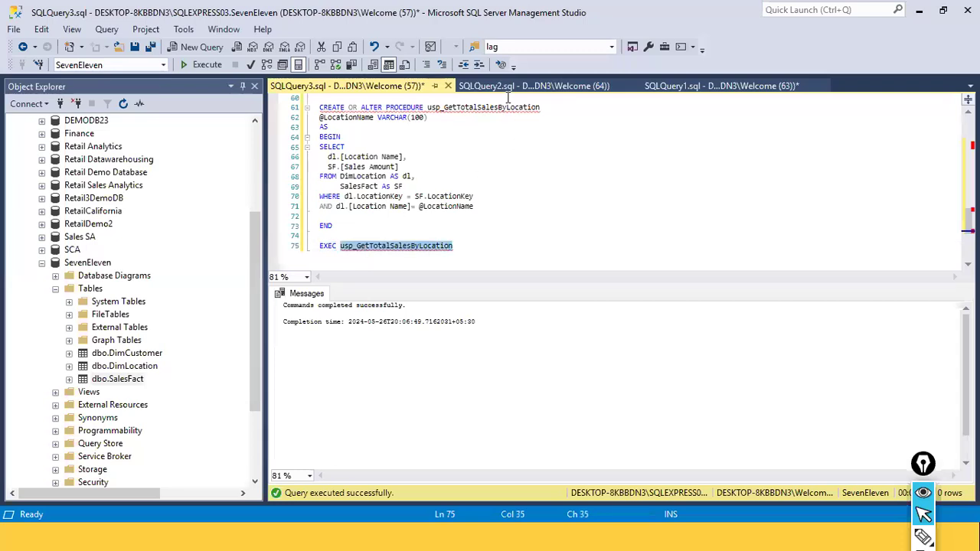
left_click(472, 246)
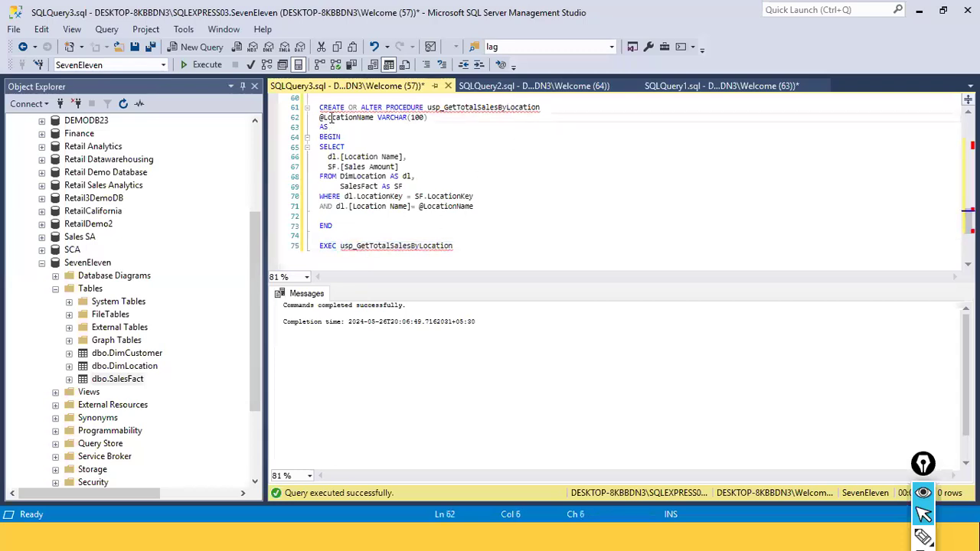
double_click(331, 118)
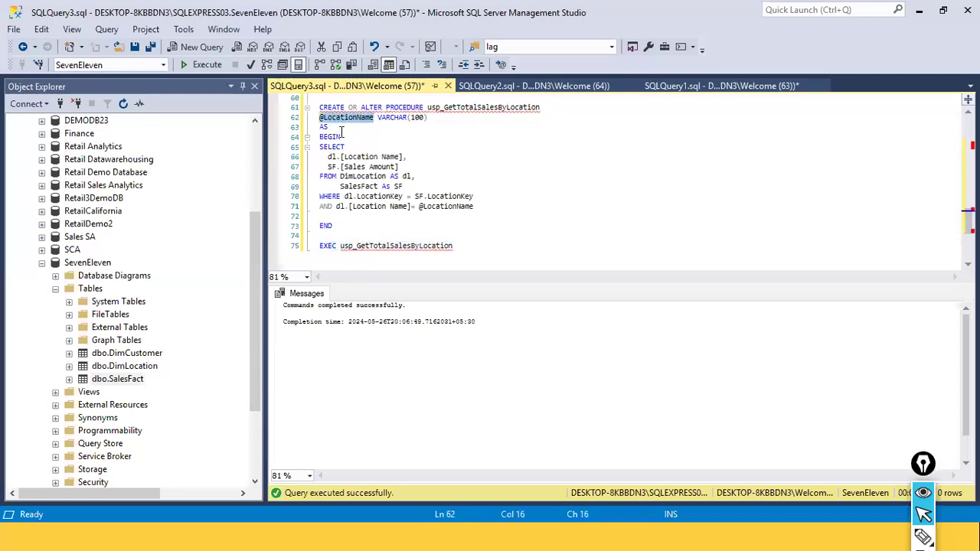
left_click(492, 253)
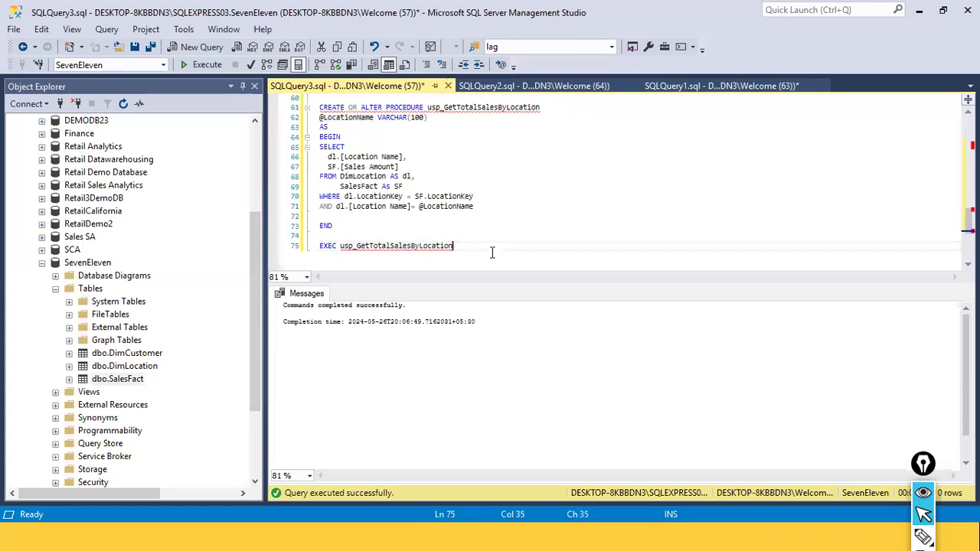
Pass 'BLR' as the location argument in the EXEC usp_GetTotalSalesByLocation statement
type("'BLOR")
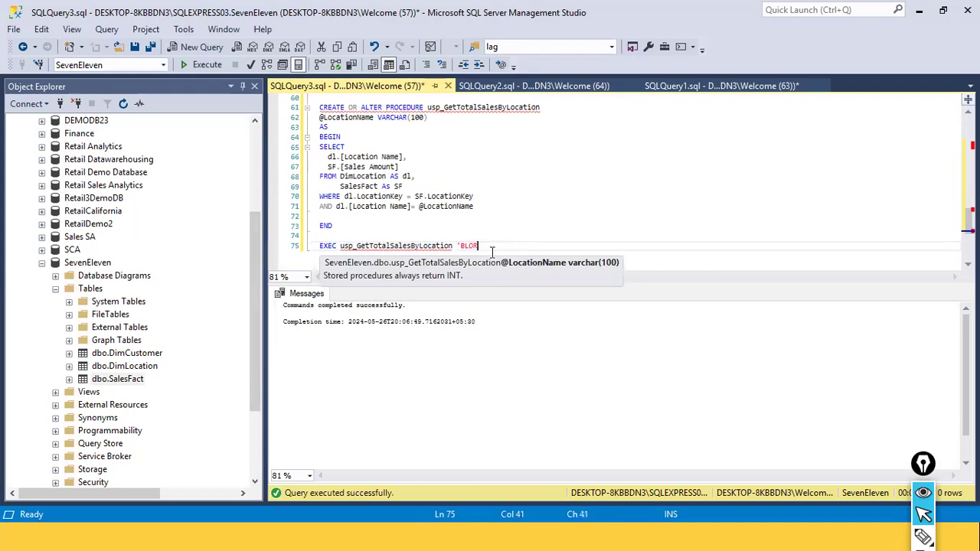
key("BackSpace")
key("BackSpace")
type("R'")
key("Up")
key("Up")
key("Up")
key("Up")
key("Up")
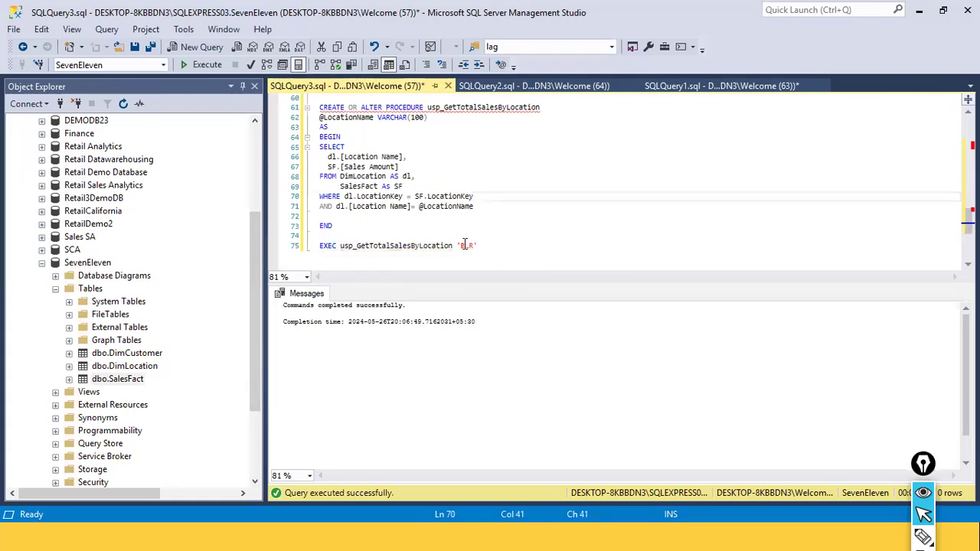
left_click(467, 245)
double_click(468, 245)
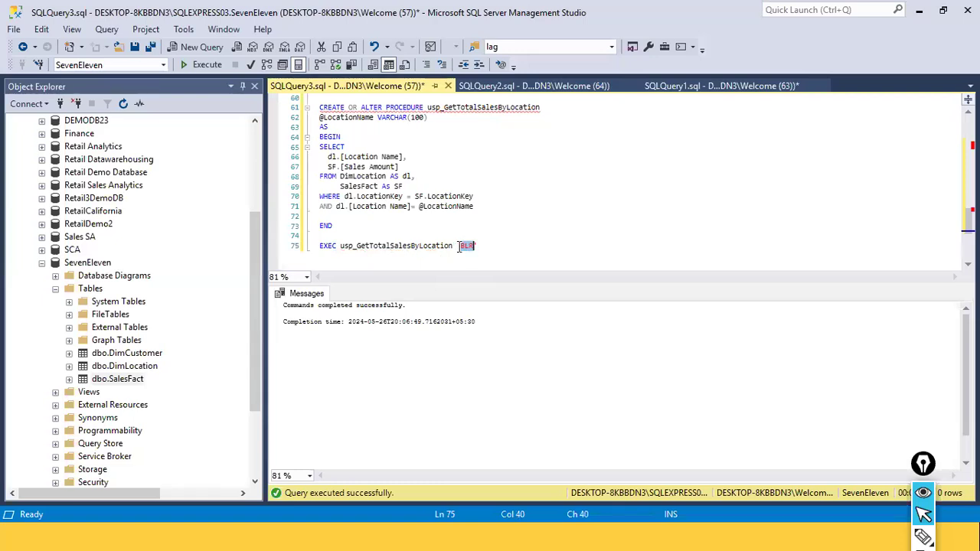
left_click_drag(439, 209, 353, 127)
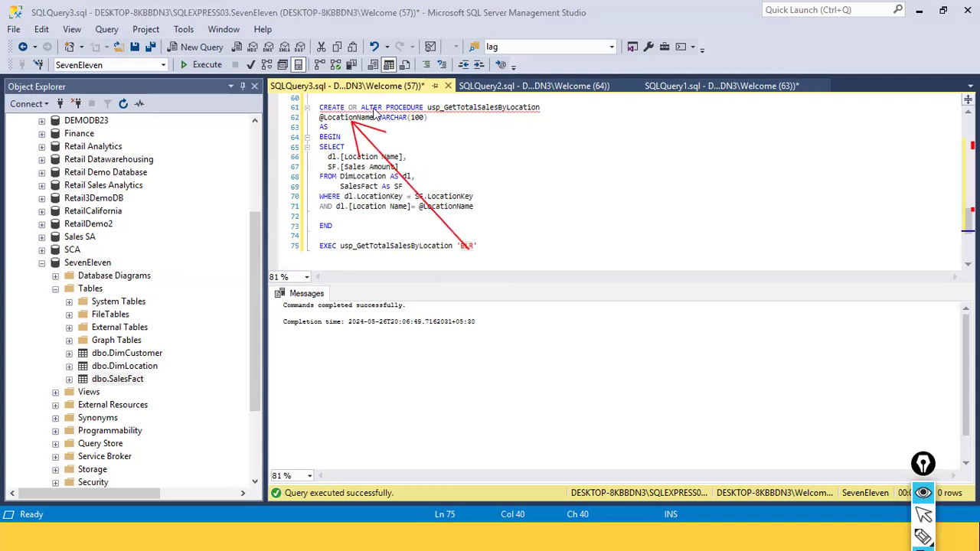
mouse_move(358, 124)
left_mouse_down()
mouse_move(387, 134)
mouse_move(461, 213)
left_mouse_up()
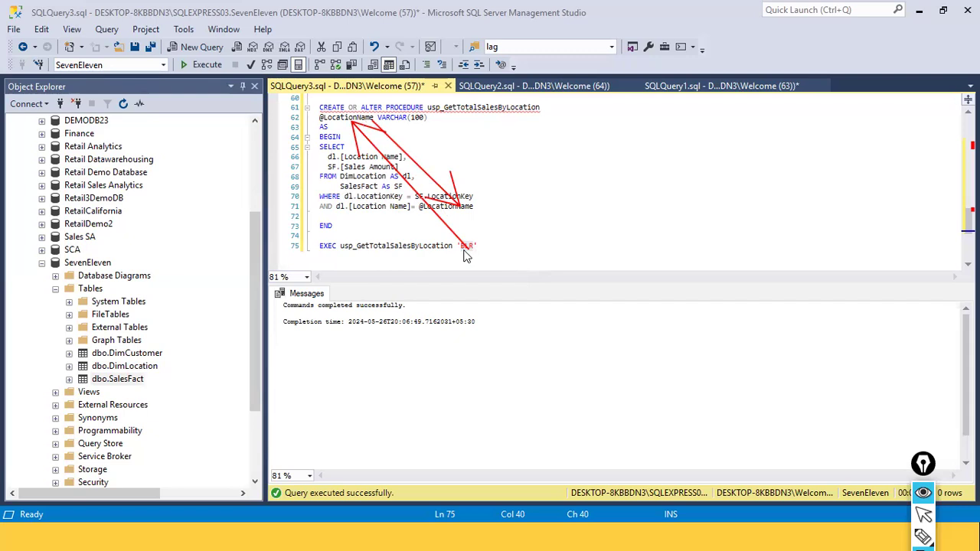
key("ctrl+shift+7")
key("ctrl+shift+2")
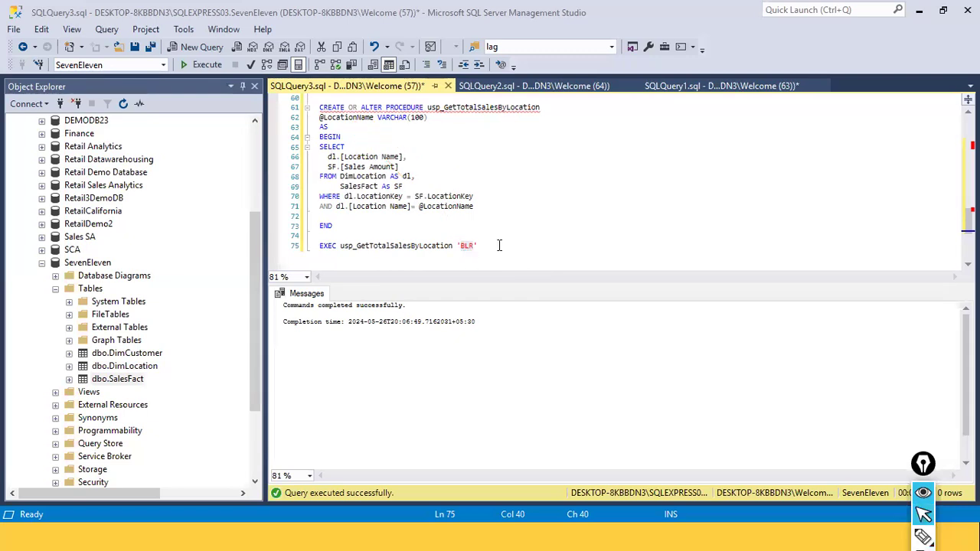
Execute the procedure definition with the EXEC call, then run the EXEC 'BLR' statement alone
left_click_drag(500, 245, 379, 206)
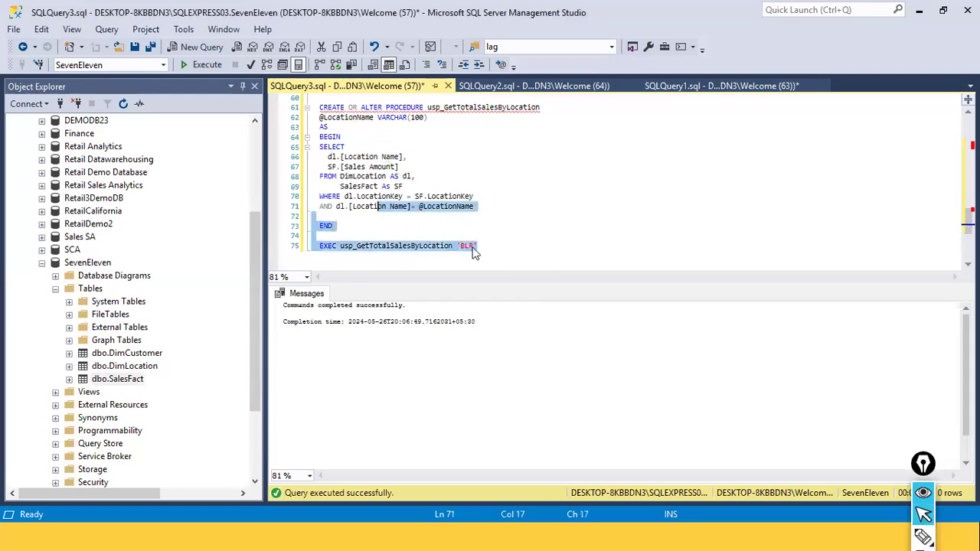
left_click(478, 253)
left_click(338, 120)
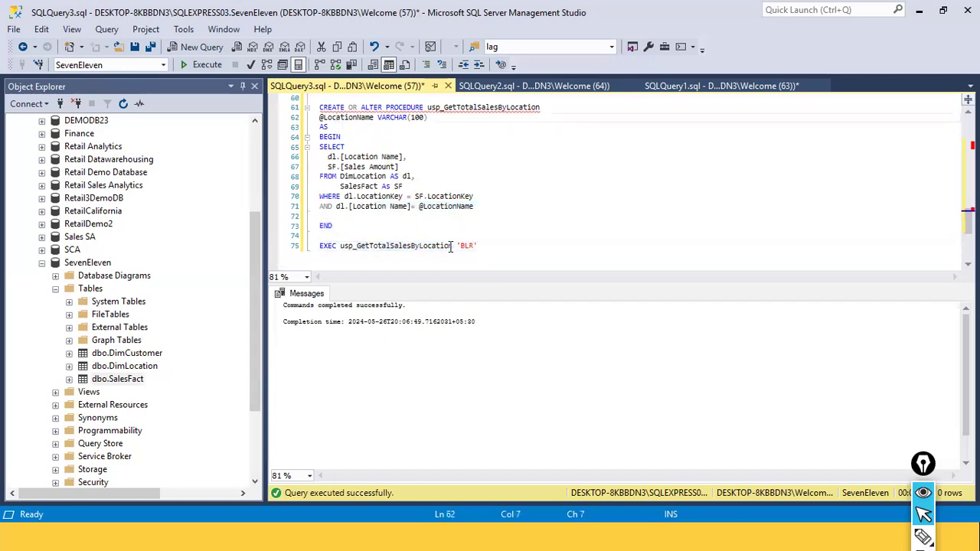
left_click_drag(505, 246, 304, 107)
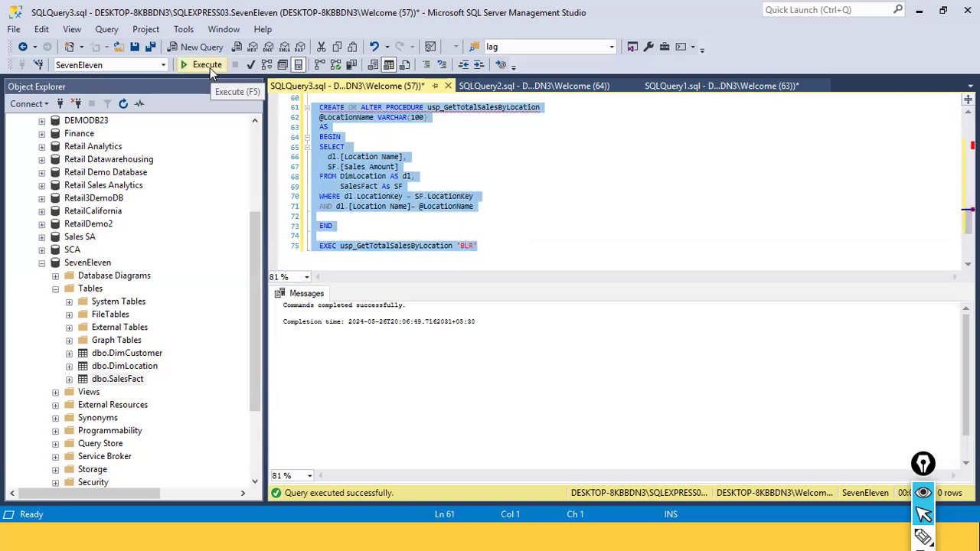
left_click(210, 67)
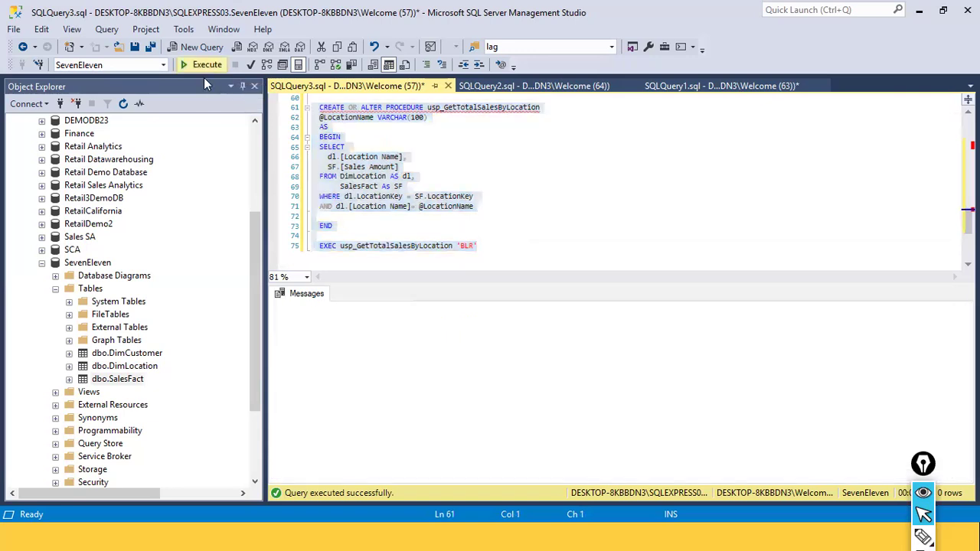
left_click_drag(522, 251, 310, 236)
left_click(202, 68)
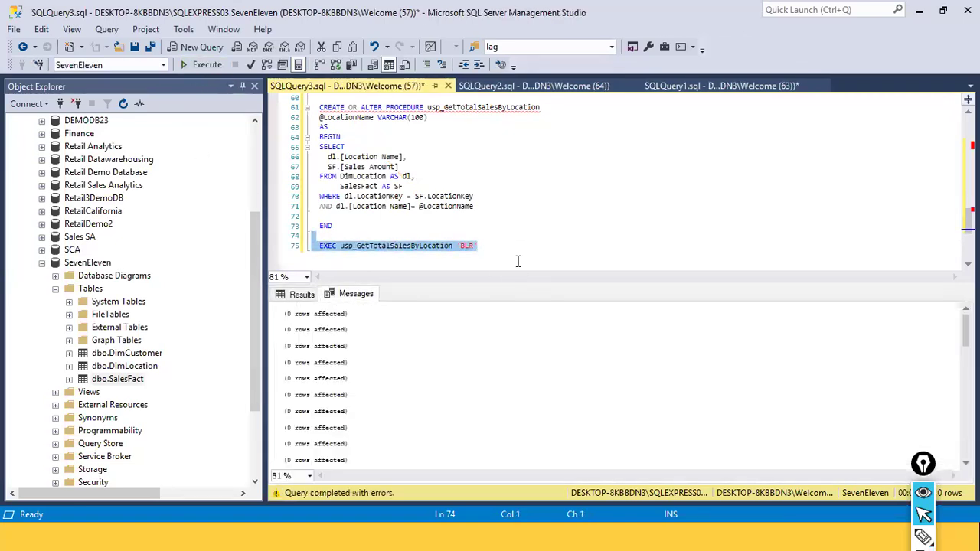
Run the earlier top-5 locations query to check how location names are stored
scroll(512, 252, "up", 4)
left_click_drag(453, 206, 285, 118)
left_click_drag(434, 196, 314, 117)
left_click(208, 65)
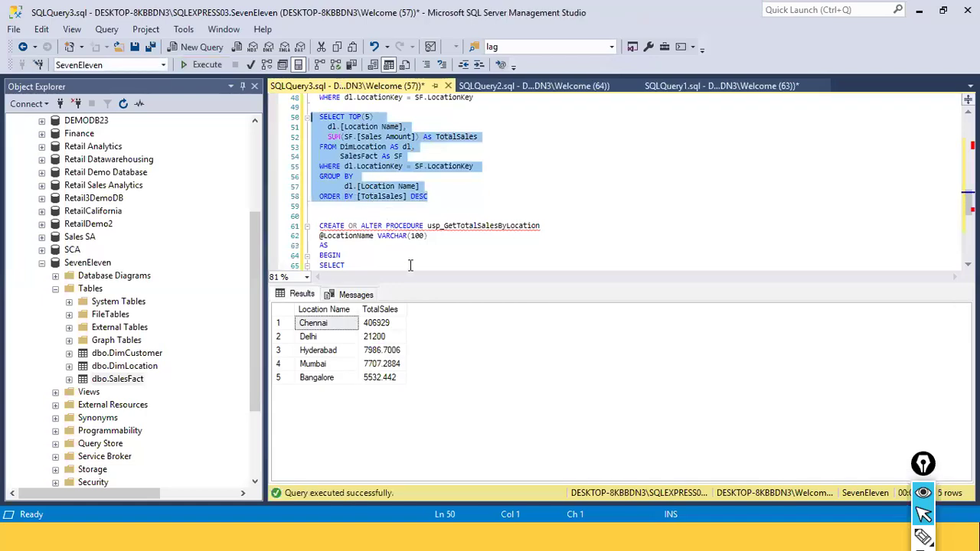
Change the EXEC statement's location argument to 'Bangalore'
scroll(452, 246, "down", 4)
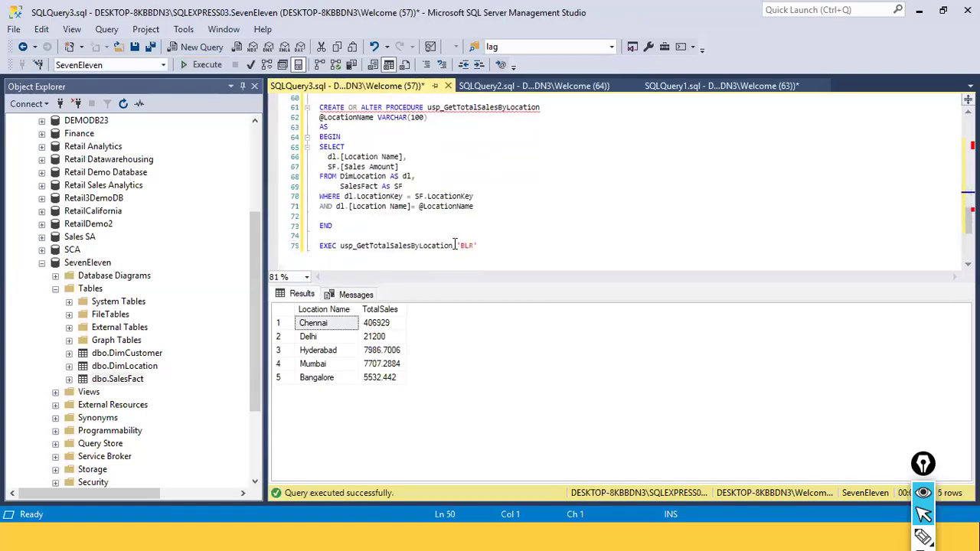
left_click(469, 245)
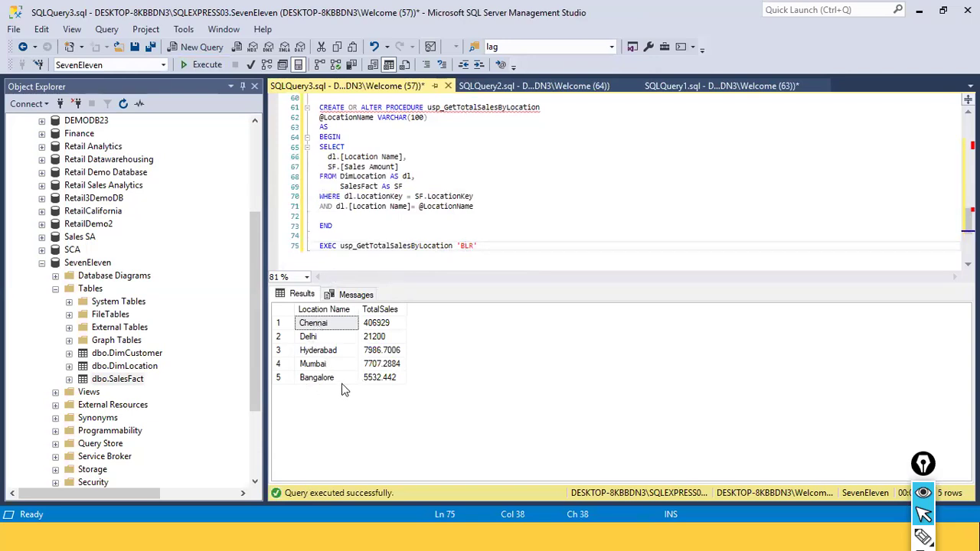
type("angalore")
Execute the EXEC statement for 'Bangalore' and view its results grid
left_click_drag(534, 246, 224, 244)
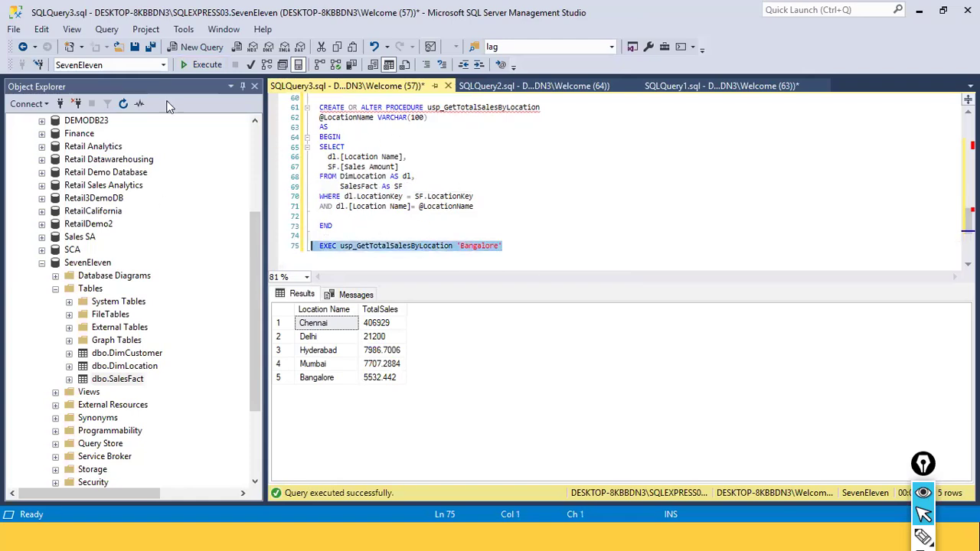
left_click(202, 64)
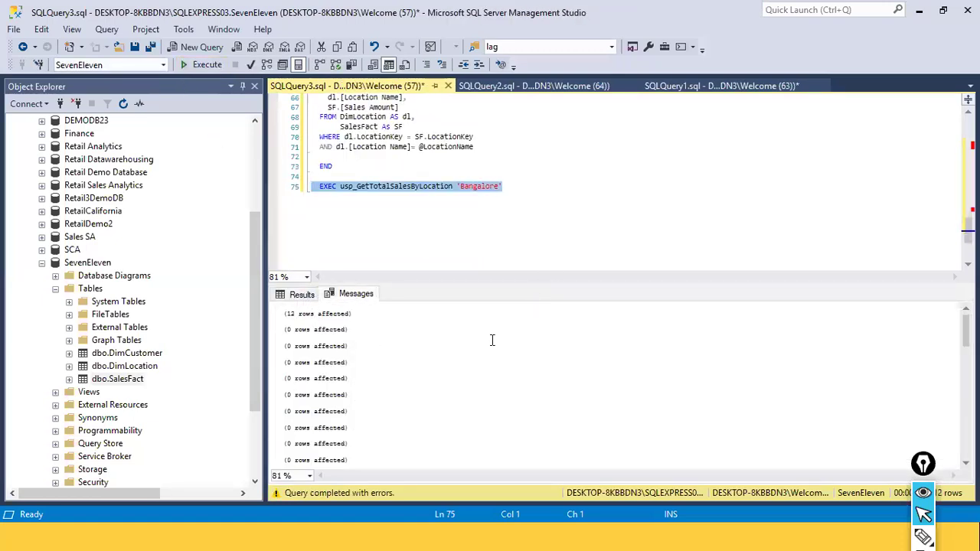
scroll(475, 323, "down", 1)
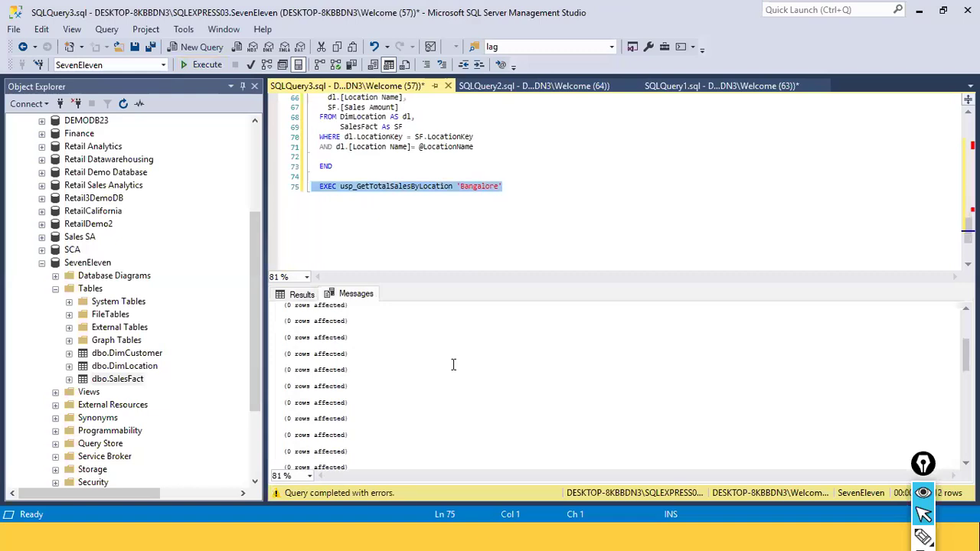
left_click(301, 294)
scroll(380, 368, "down", 2)
scroll(380, 368, "up", 2)
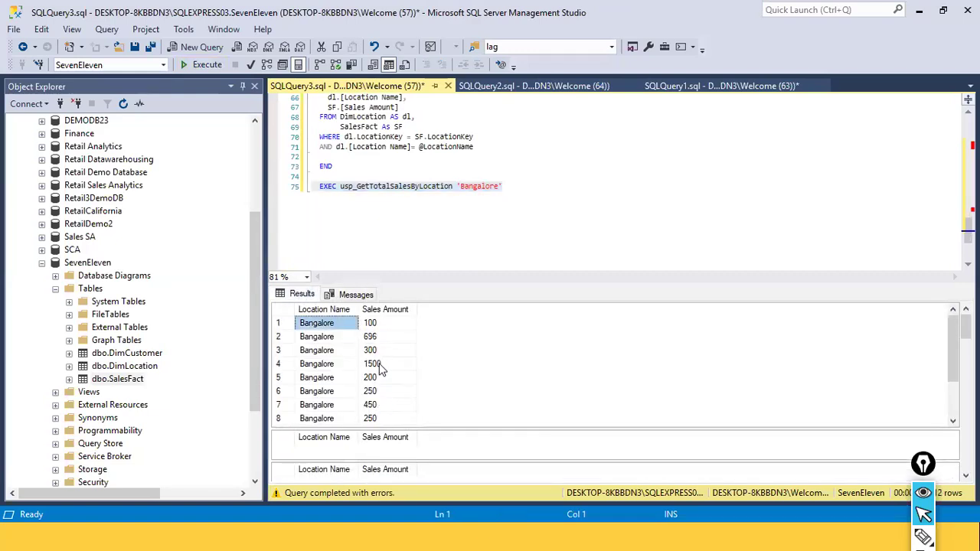
Copy the EXEC usp_GetTotalSalesByLocation 'Bangalore' statement and switch to Power BI Desktop
left_click(447, 186)
left_click_drag(540, 197, 321, 194)
key("ctrl+c")
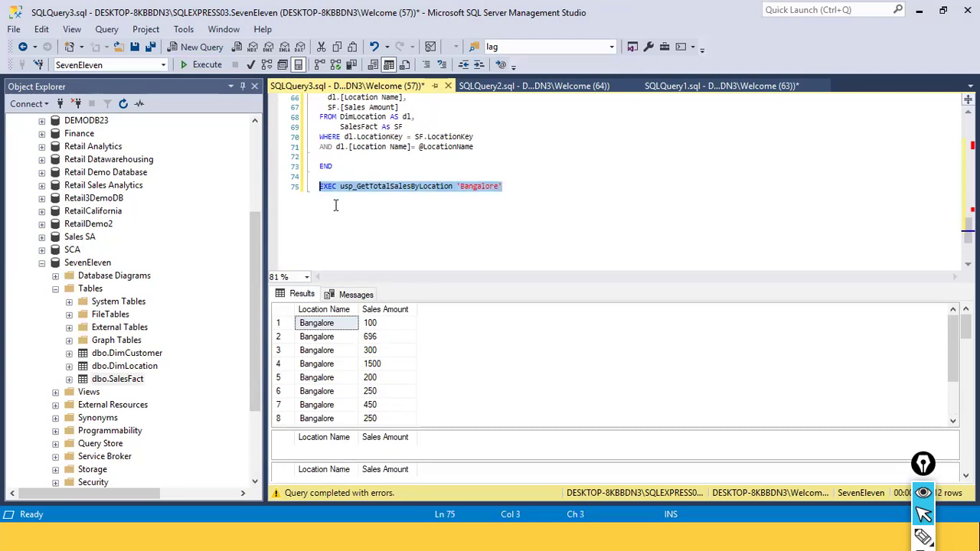
key("alt+Tab")
key("Tab")
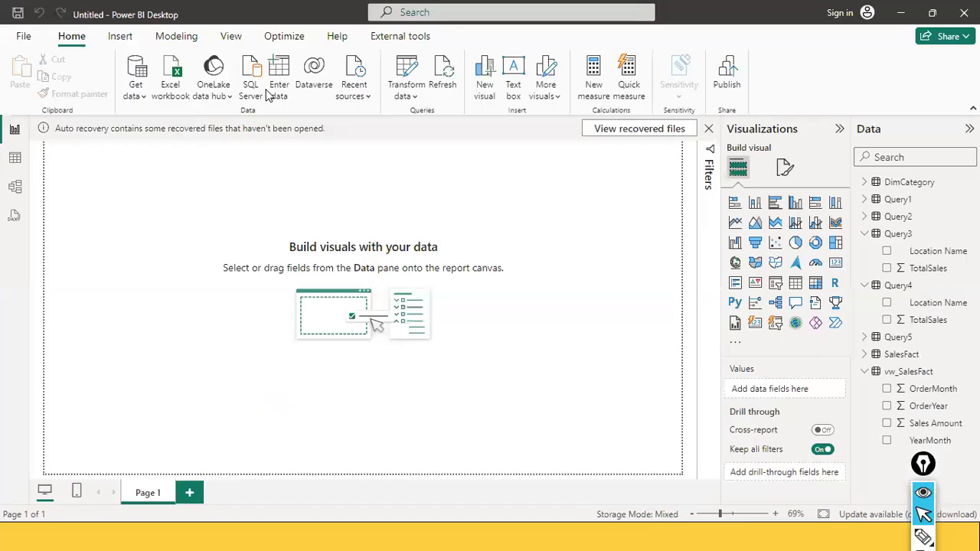
Open a SQL Server database connection and paste the EXEC statement into its advanced SQL statement box
left_click(136, 91)
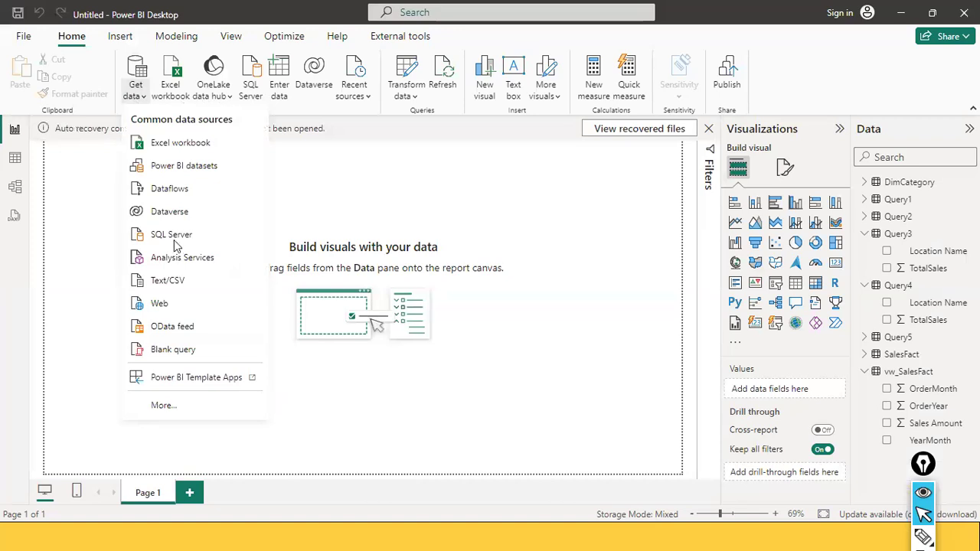
key("Escape")
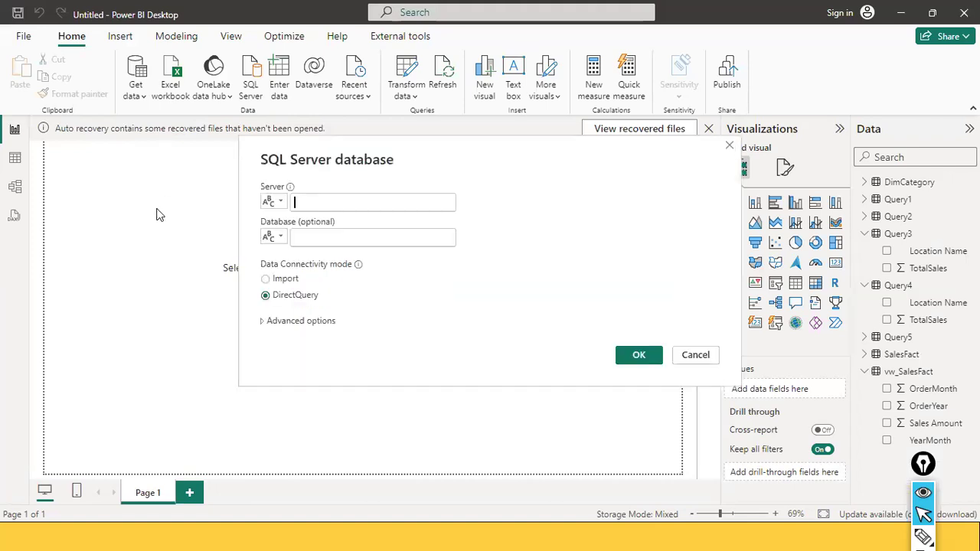
left_click(288, 322)
left_click(300, 337)
key("ctrl+v")
Copy the SQL Server instance name from the Connect to Server dialog in SQL Server Management Studio
left_click(329, 125)
key("alt+Tab")
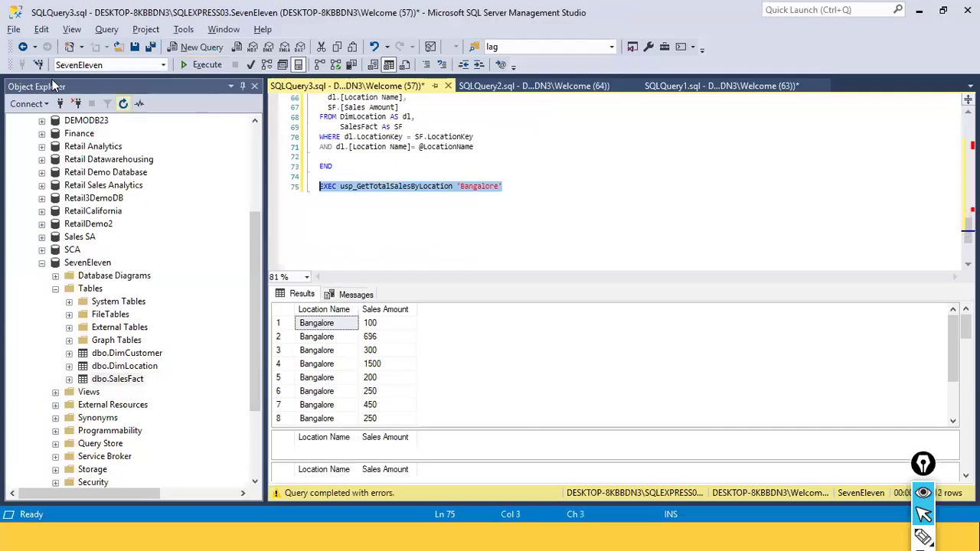
left_click(25, 105)
left_click(66, 118)
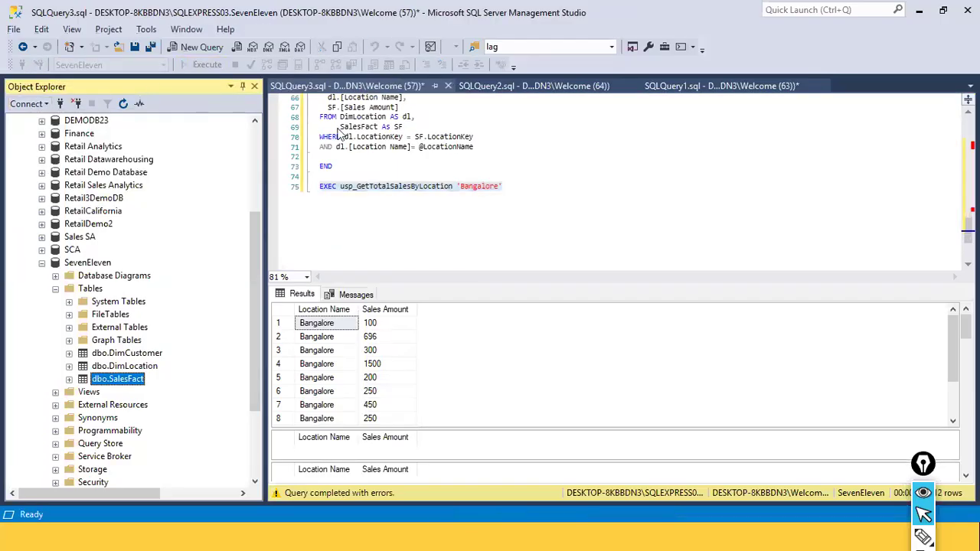
right_click(502, 179)
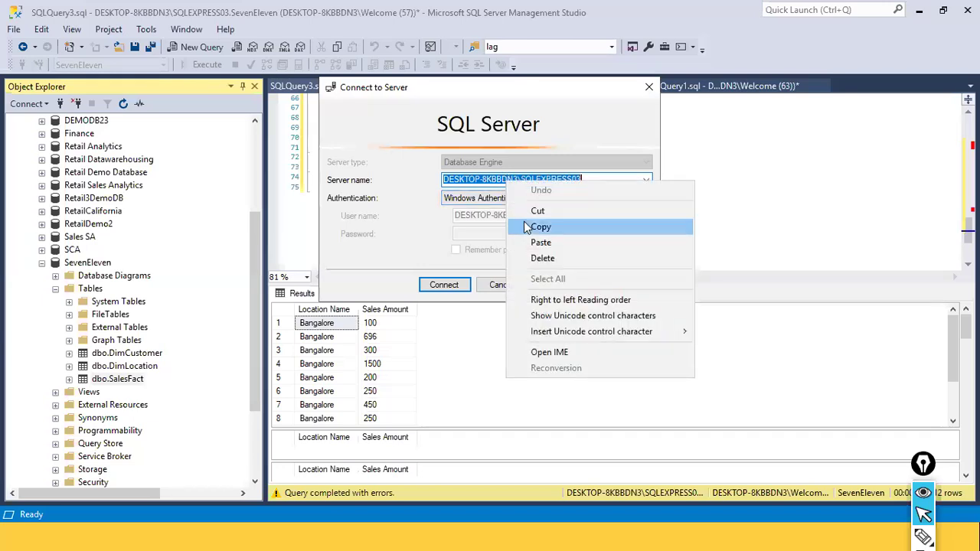
left_click(540, 227)
left_click(501, 285)
key("alt+Tab")
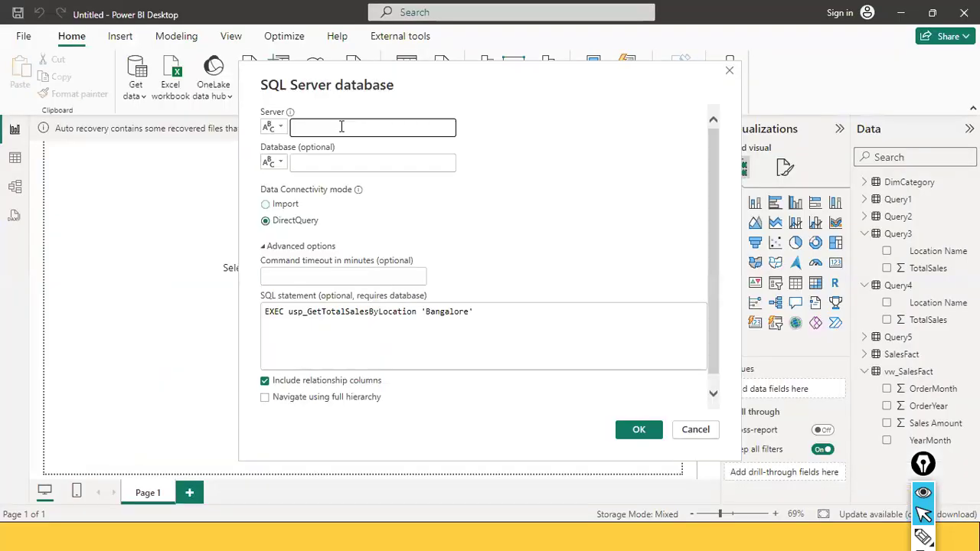
Set the server to the copied instance, database to seveneleven, choose Import mode, and confirm the connection
key("ctrl+v")
left_click(322, 163)
type("seveneleven")
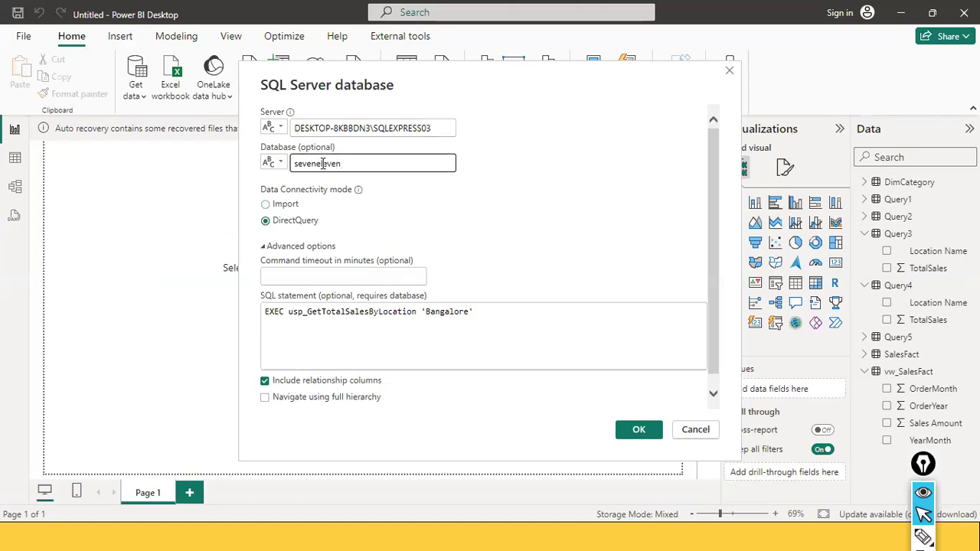
left_click(282, 205)
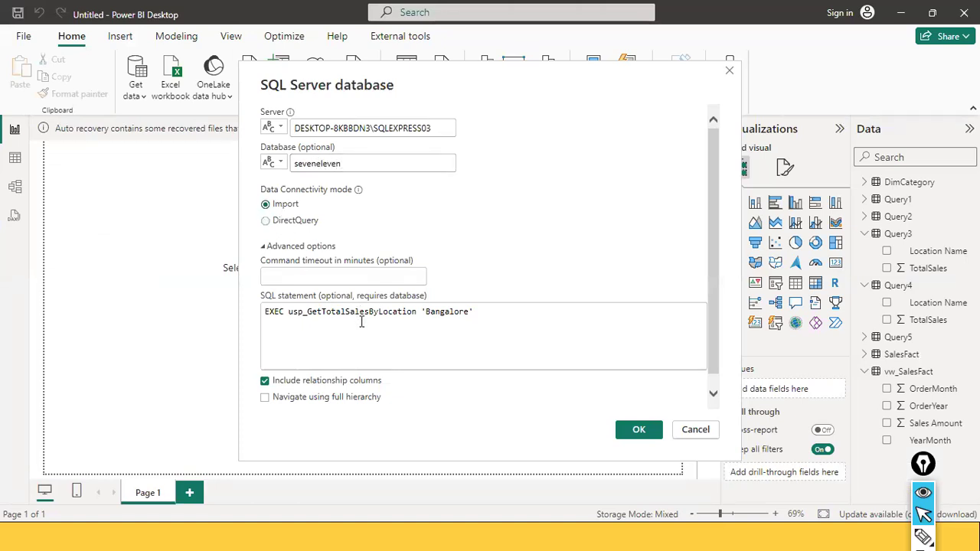
double_click(277, 312)
double_click(309, 315)
left_click(292, 316, "shift")
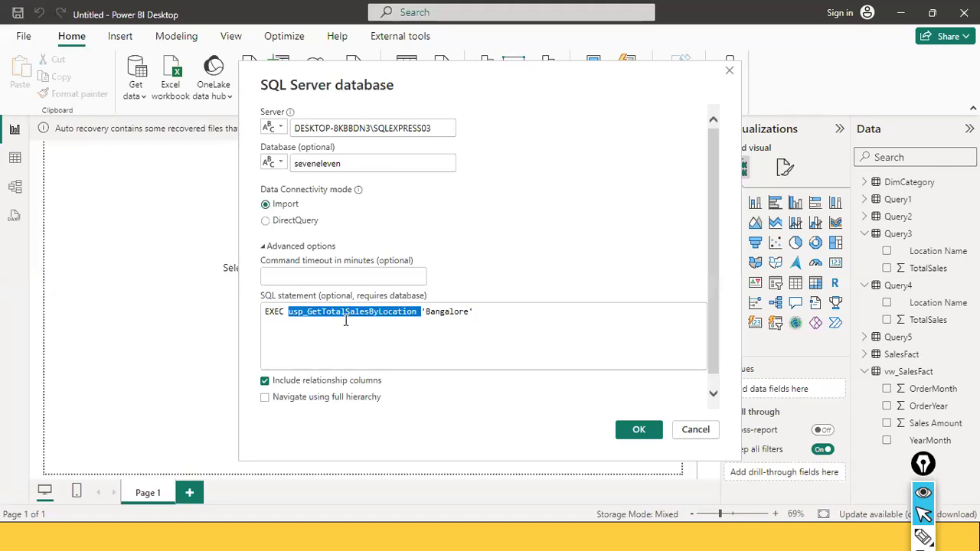
left_click(399, 320)
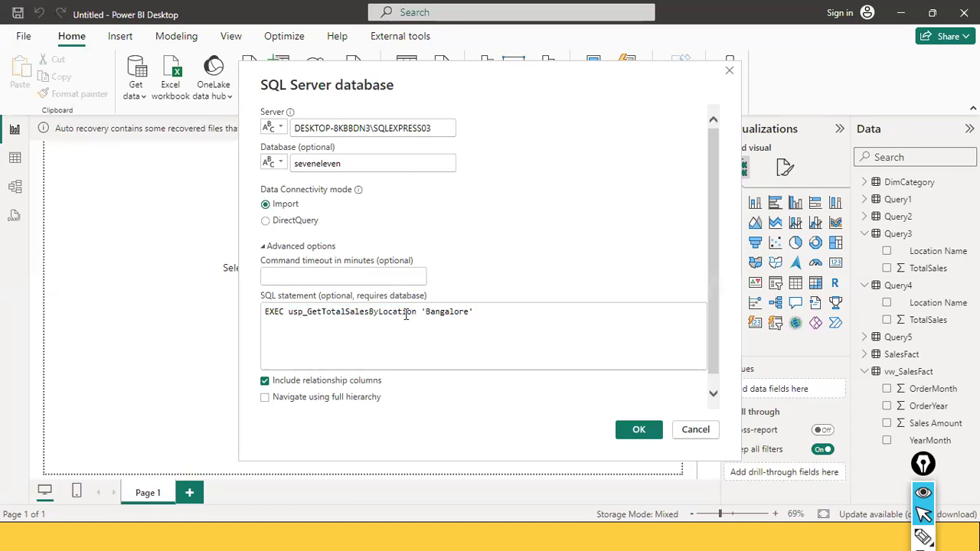
left_click_drag(420, 314, 512, 322)
left_click(454, 330)
left_click(627, 426)
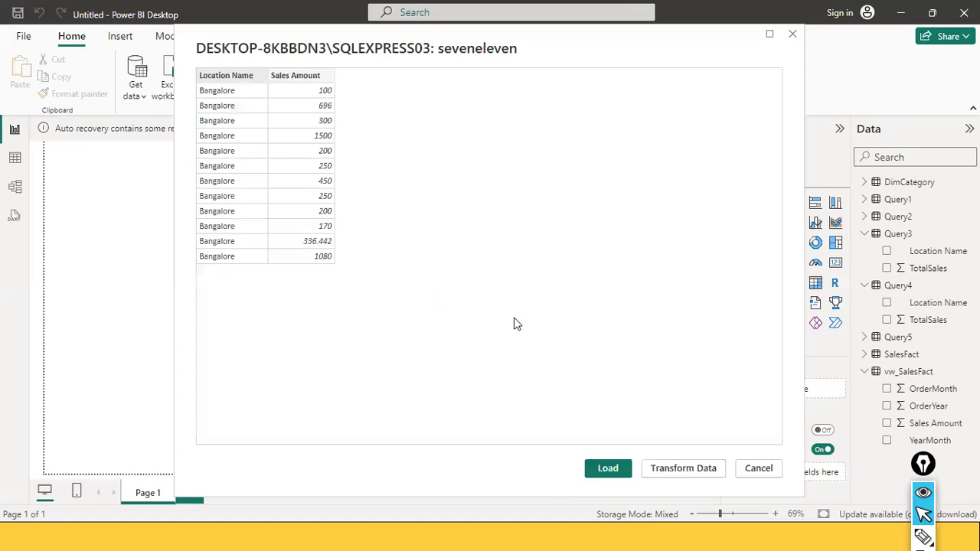
Load the previewed Bangalore results, review the load errors, and discard the pending query changes
left_click(594, 469)
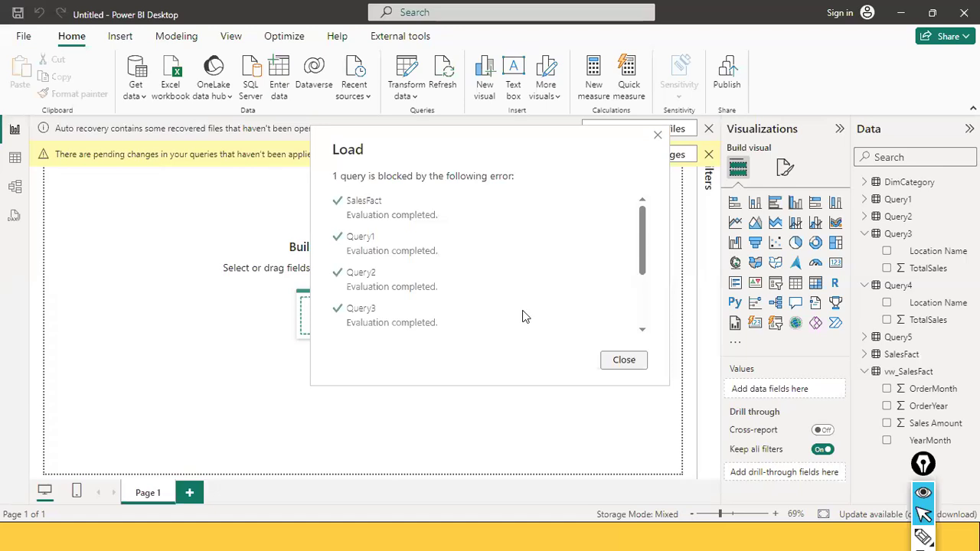
scroll(525, 316, "down", 5)
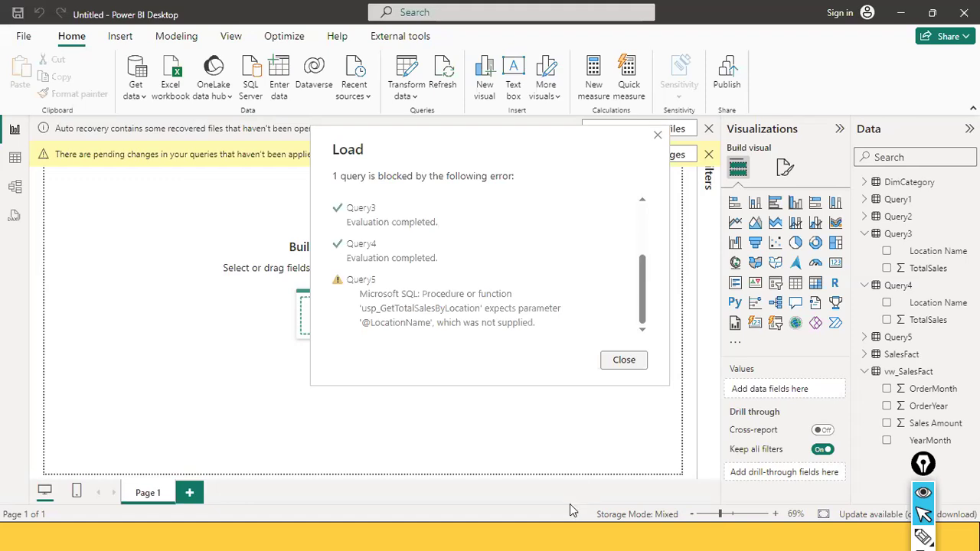
left_click(624, 360)
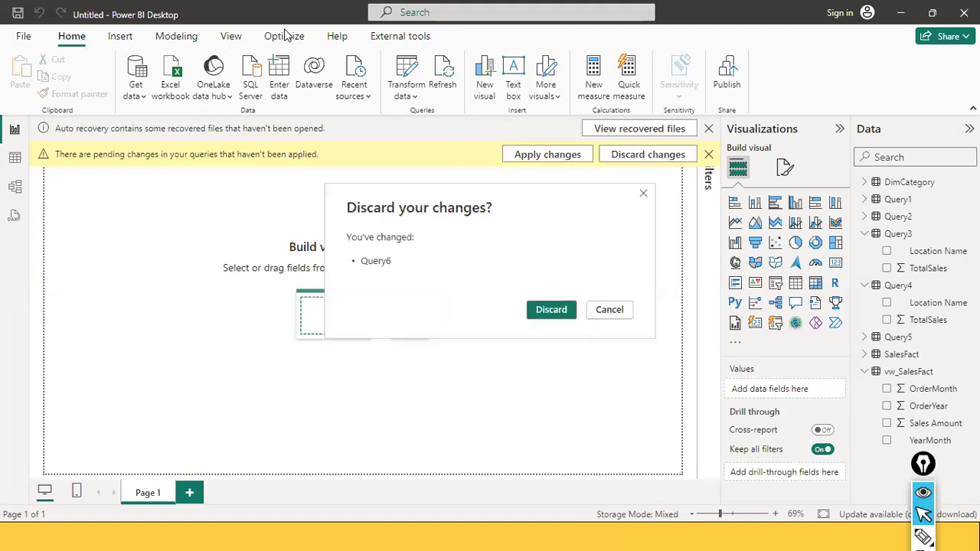
left_click(540, 309)
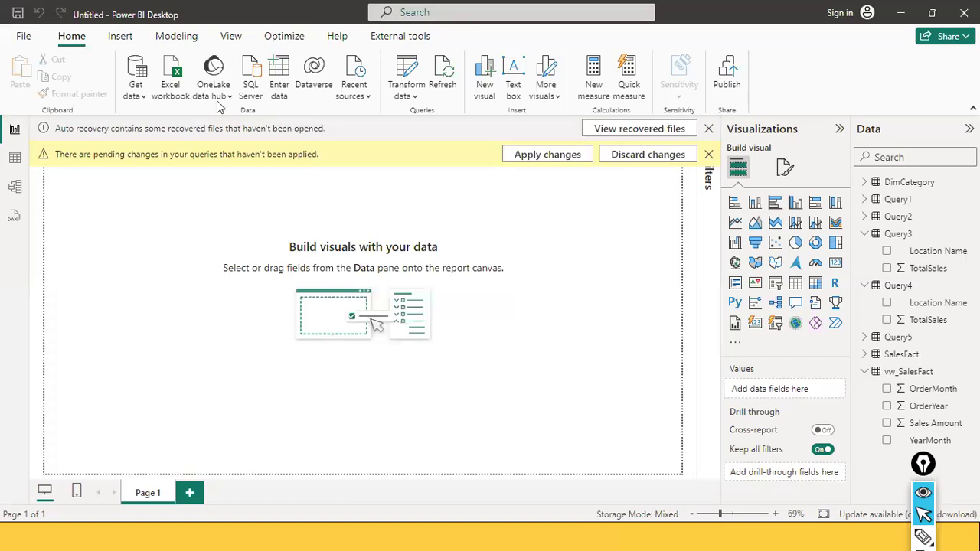
Open a new SQL Server database connection and expand its advanced options
left_click(137, 101)
left_click(207, 231)
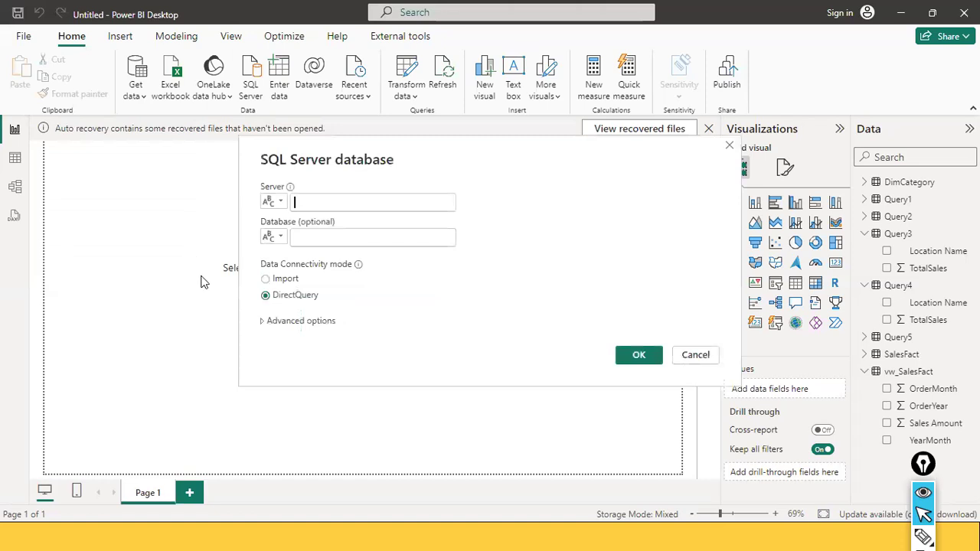
left_click(313, 320)
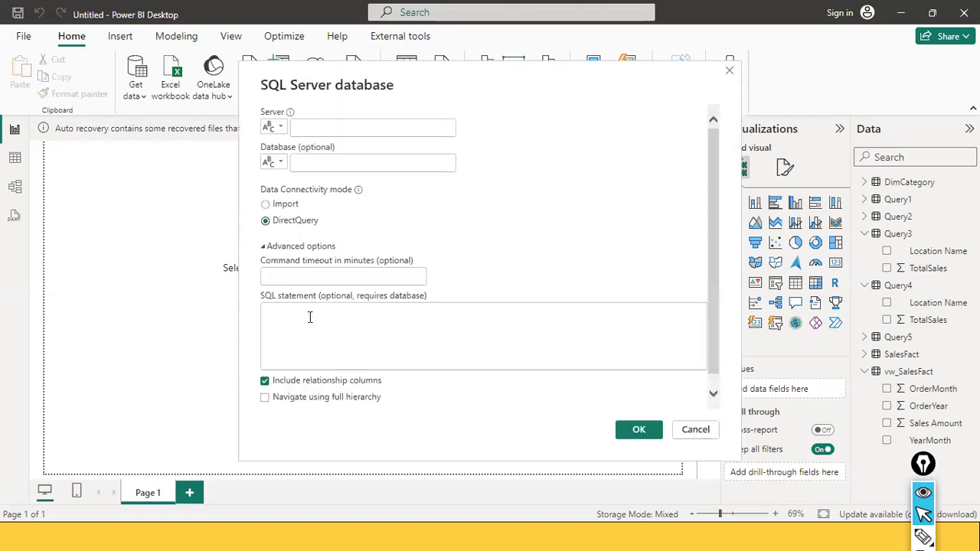
left_click(310, 316)
key("ctrl+v")
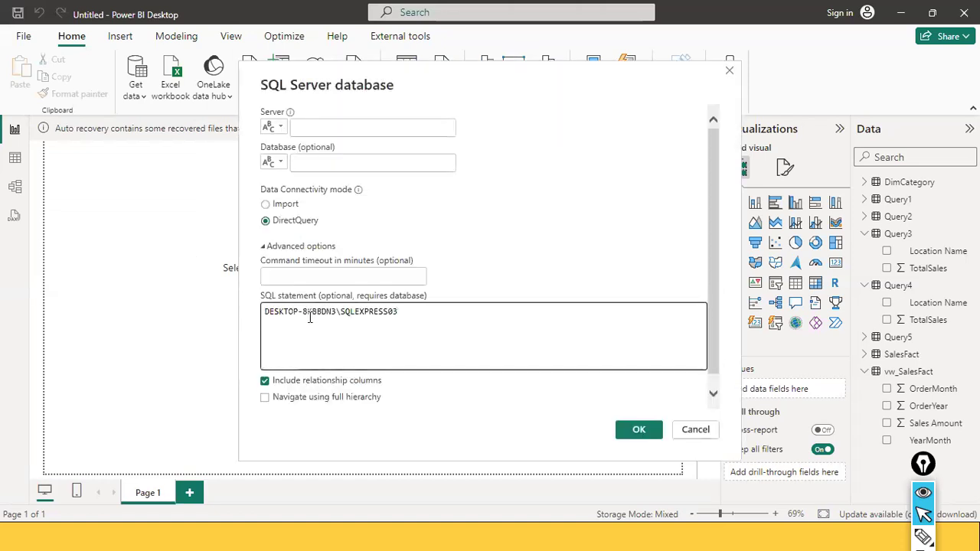
key("ctrl+z")
Enter the copied server instance and the database seveneleven in the connection dialog
left_click(341, 123)
key("ctrl+v")
left_click(314, 165)
type("seve")
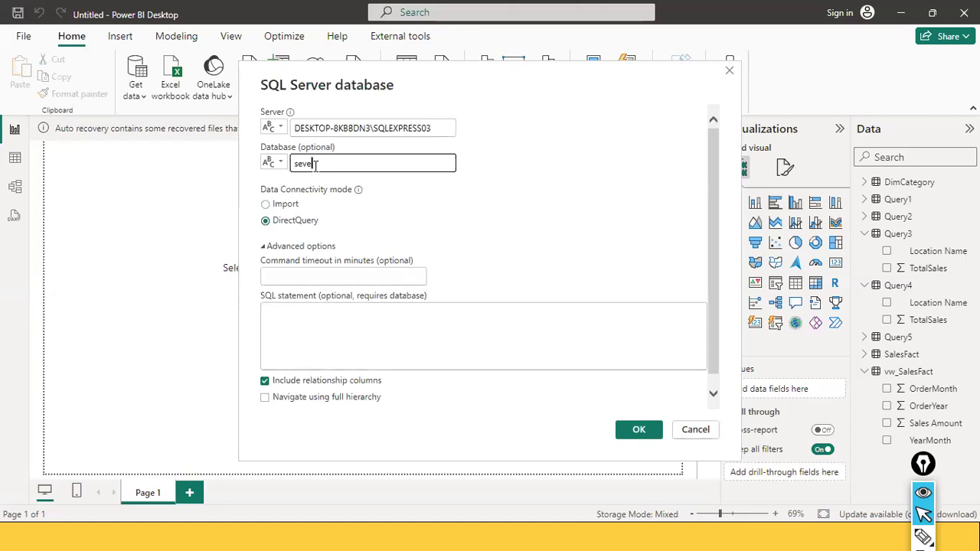
type("rele")
type("ven")
left_click(308, 331)
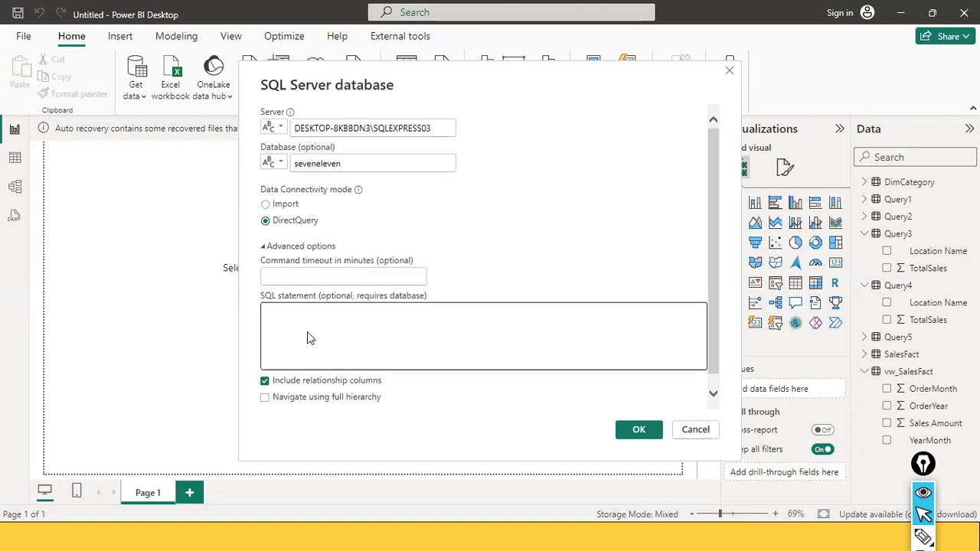
Copy the EXEC usp_GetTotalSalesByLocation 'Bangalore' line from SQL Server Management Studio and paste it as the SQL statement
key("alt+Tab")
left_click(524, 186)
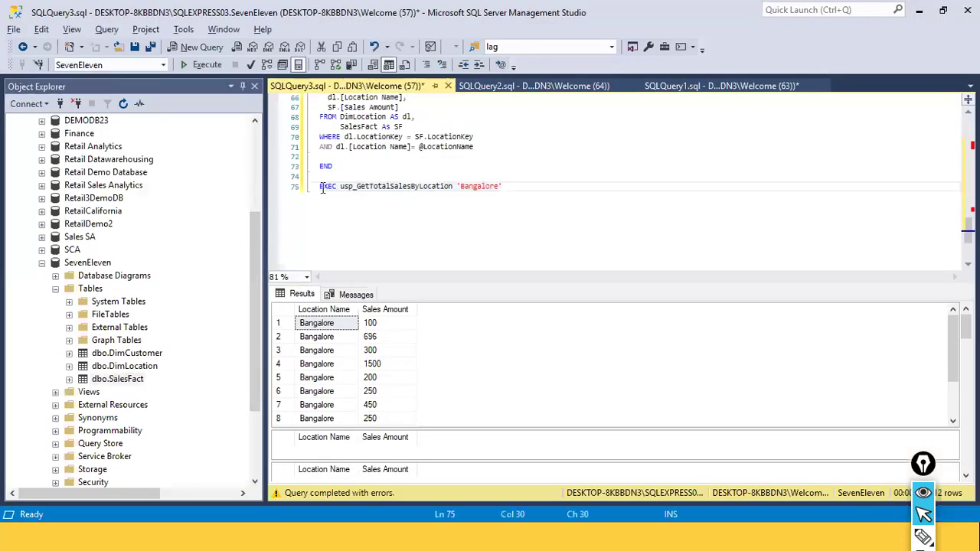
left_click(311, 186, "shift")
key("ctrl+c")
key("alt+Tab")
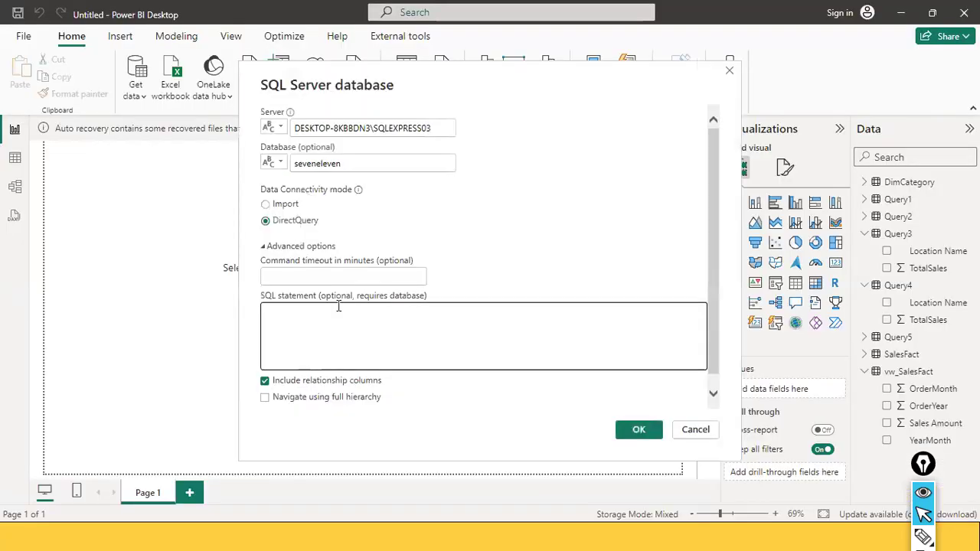
key("ctrl+v")
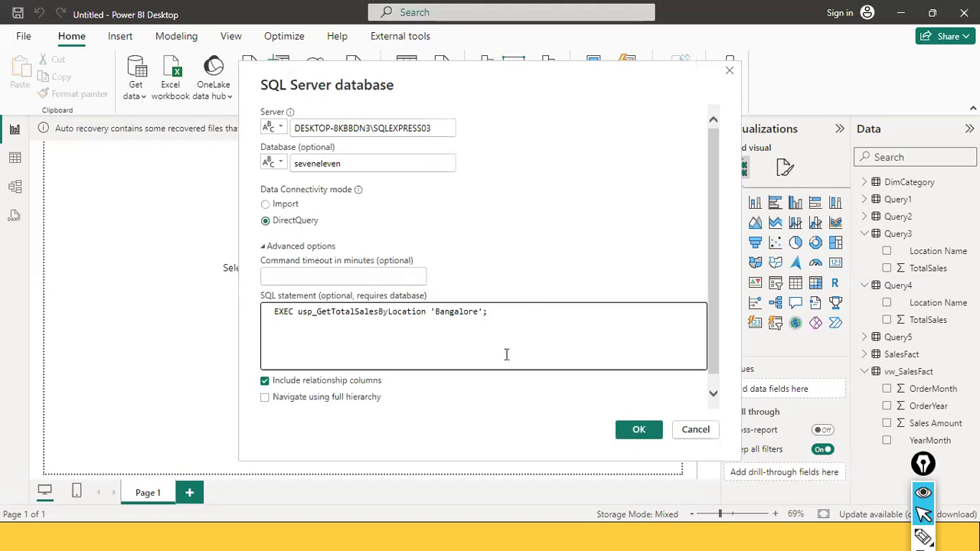
Retype the single quotation marks around 'Bangalore' in the SQL statement
left_click(484, 313)
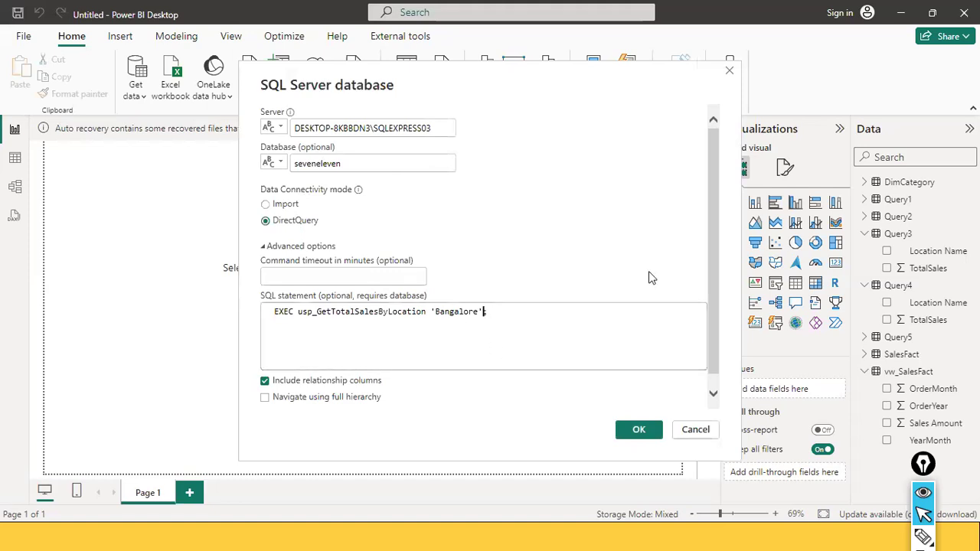
key("BackSpace")
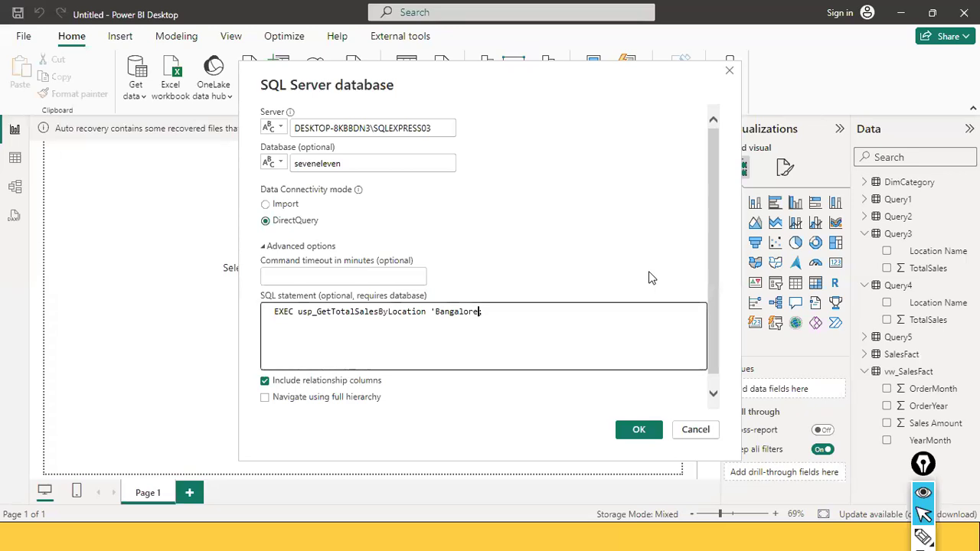
type("\"")
key("Left")
key("Left")
key("Left")
key("Left")
key("Left")
key("Left")
key("Left")
key("Left")
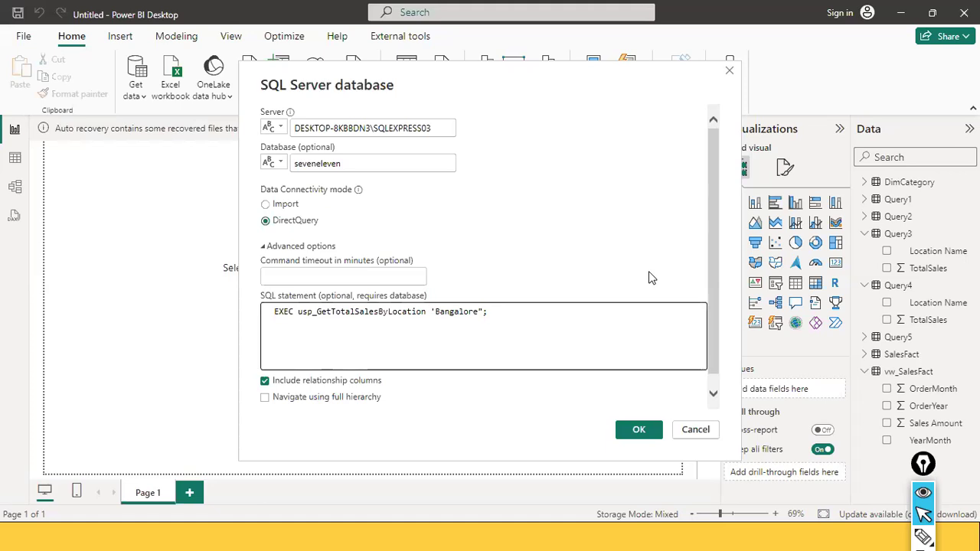
key("BackSpace")
type("\"")
key("BackSpace")
type("'")
key("Right")
key("Right")
key("Right")
key("Right")
key("Right")
key("Right")
key("Right")
key("Right")
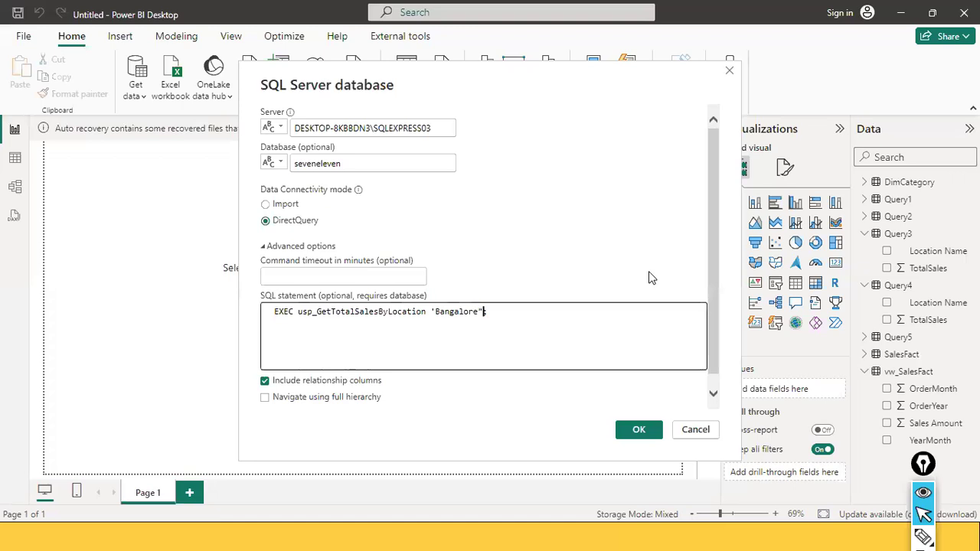
key("BackSpace")
type("'")
Confirm the DirectQuery connection, load the previewed Bangalore results, and close the load report
left_click(635, 432)
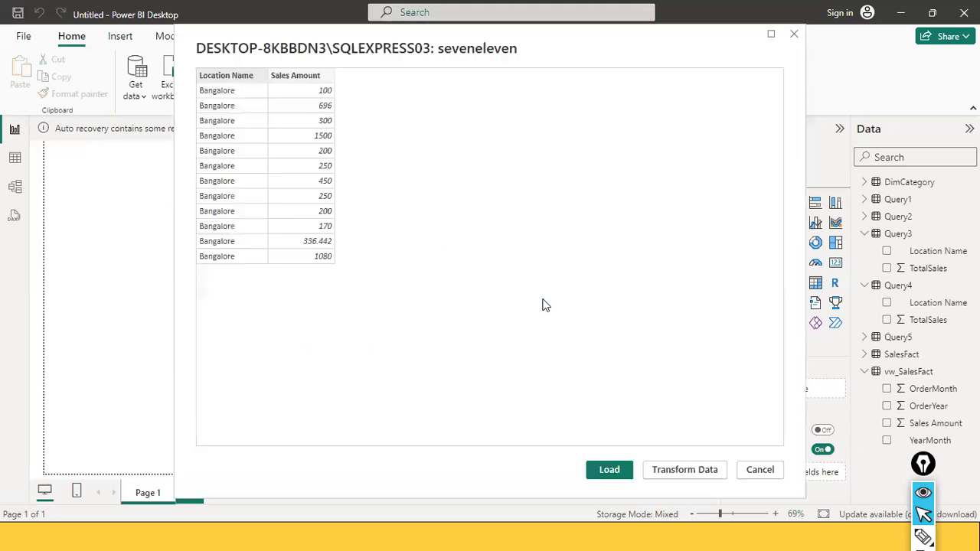
left_click(612, 469)
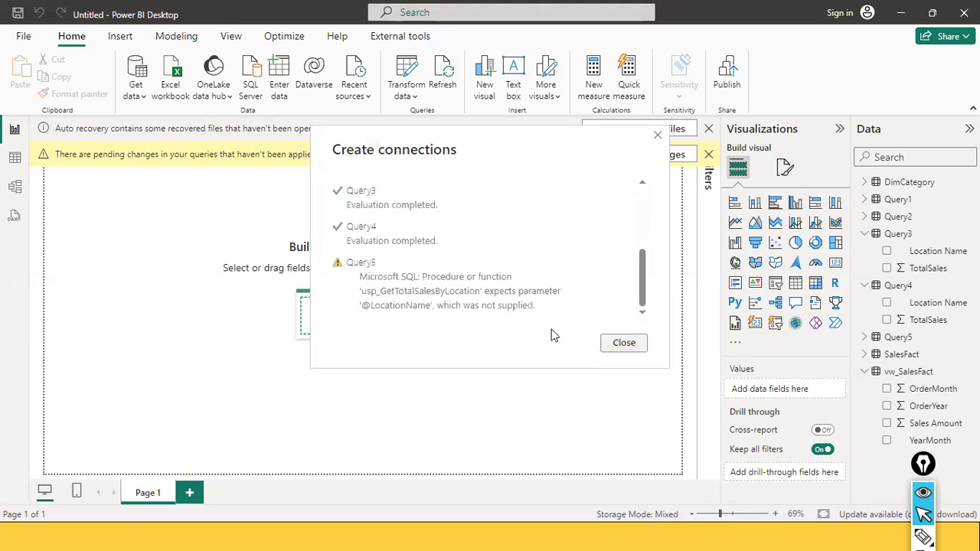
left_click(621, 344)
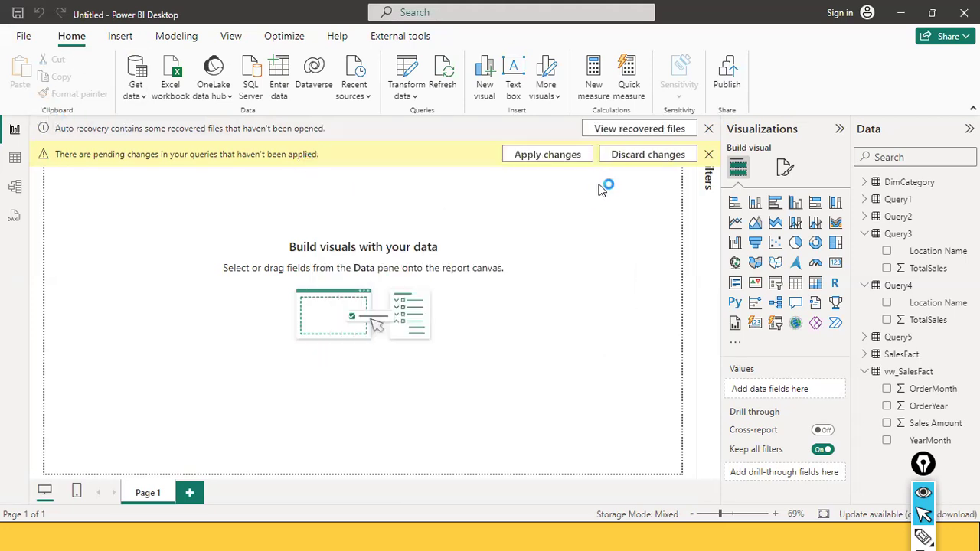
Discard the pending query changes
left_click(628, 158)
left_click(136, 75)
left_click(635, 156)
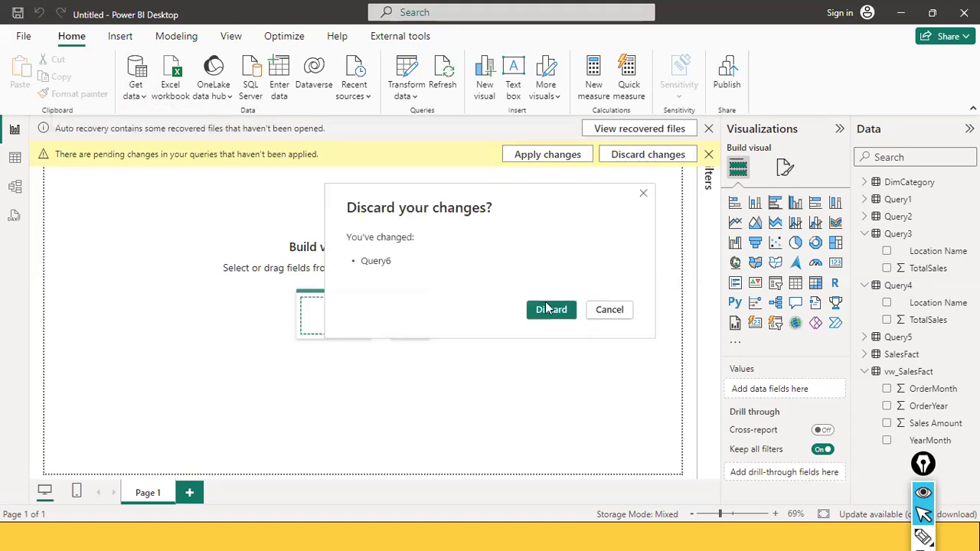
left_click(548, 309)
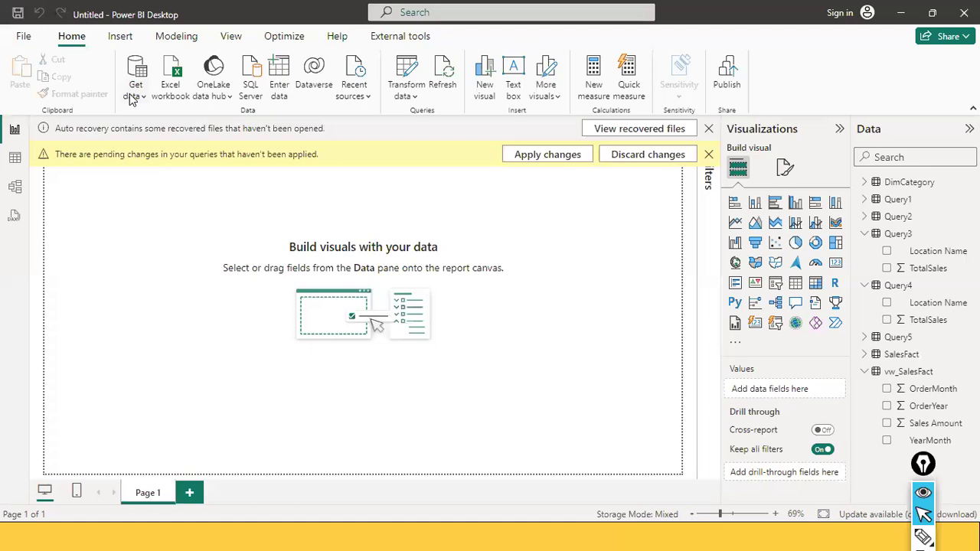
Open a new SQL Server database connection, expand its advanced options, and paste the EXEC usp_GetTotalSalesByLocation 'Bangalore' statement
key("Escape")
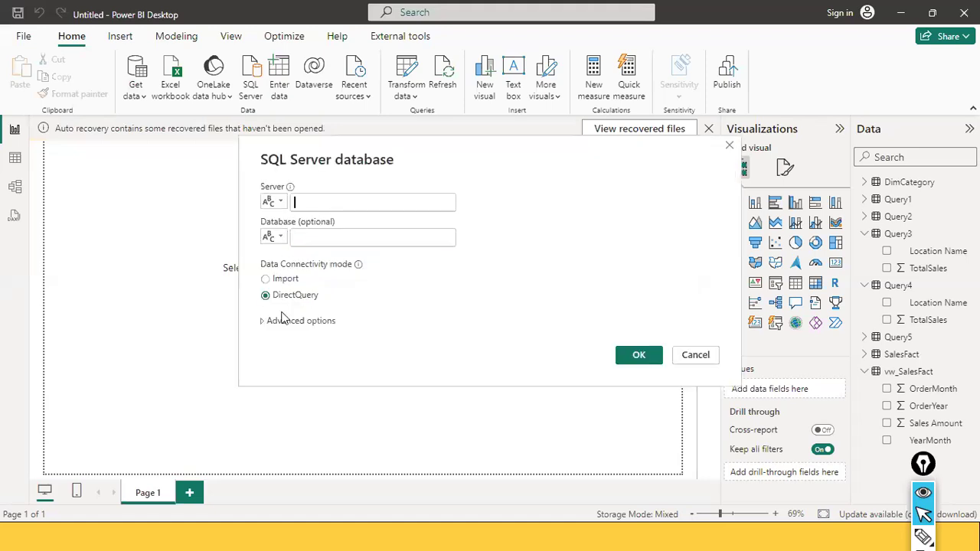
left_click(300, 245)
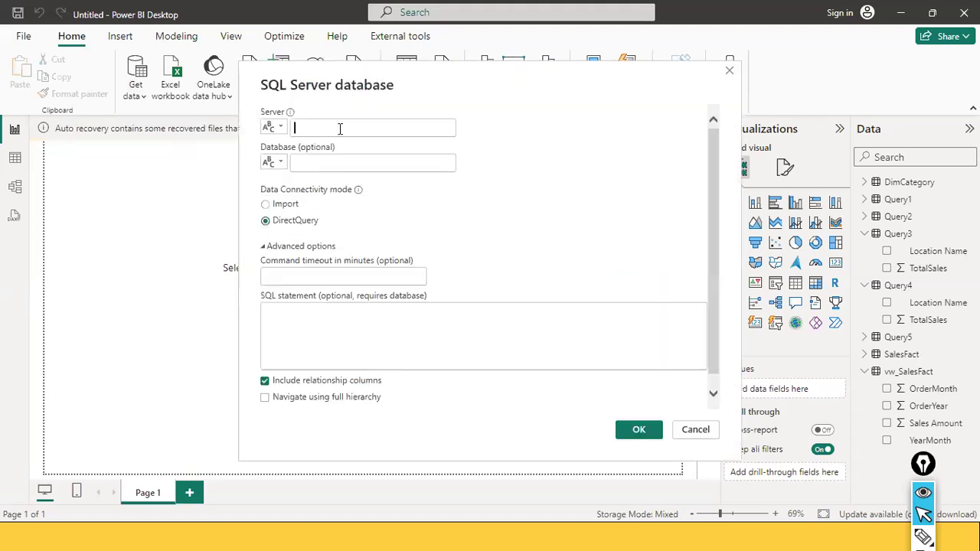
type("EXEC usp_GetFactSalesByLocation 'Bangalore'")
left_click(393, 335)
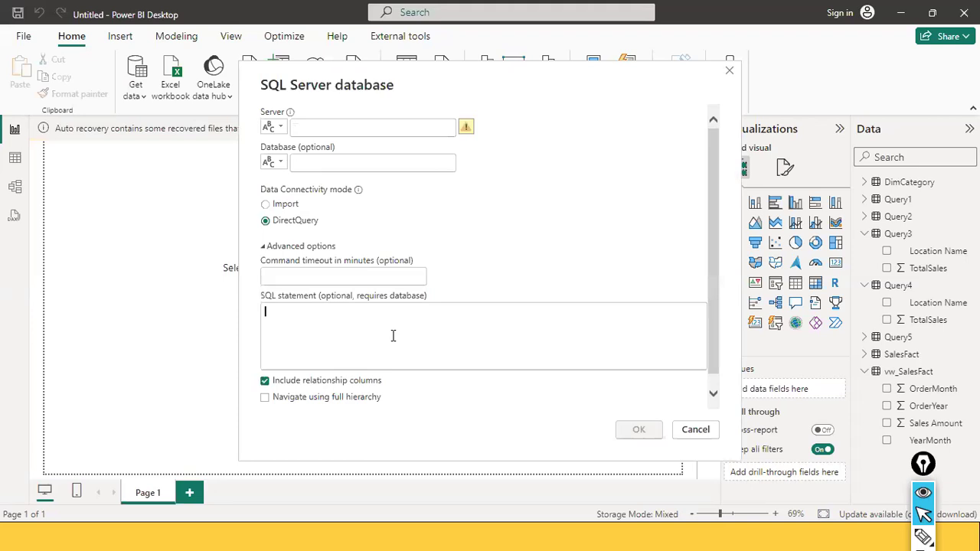
key("ctrl+v")
Copy the server name DESKTOP-8KBBDN3\SQLEXPRESS03 from SQL Server Management Studio's connect dialog and paste it as the server
left_click(365, 128)
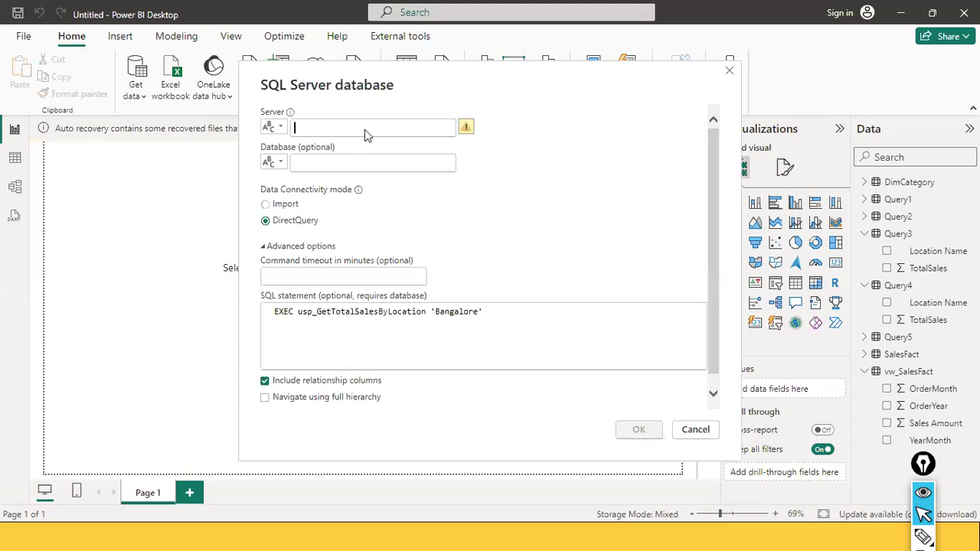
key("alt+Tab")
left_click(31, 104)
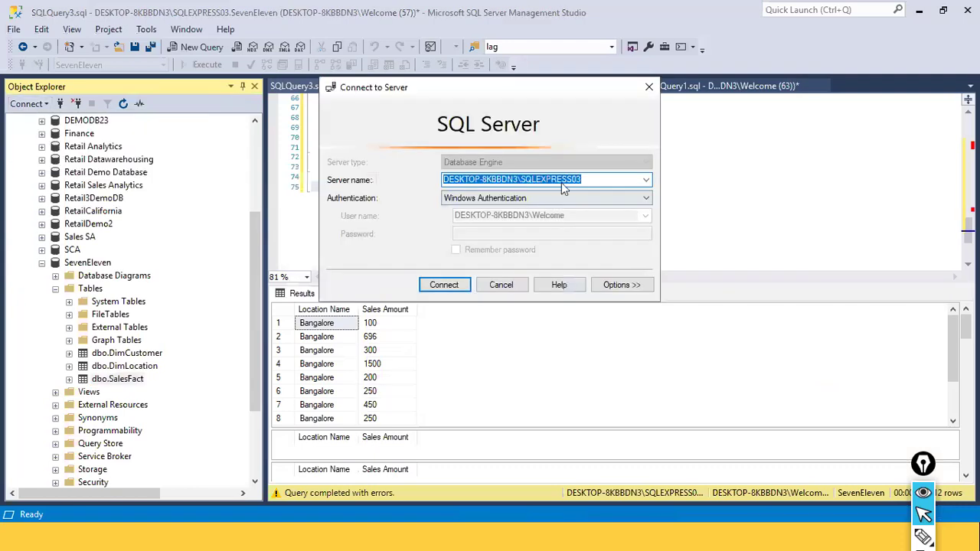
left_click(501, 285)
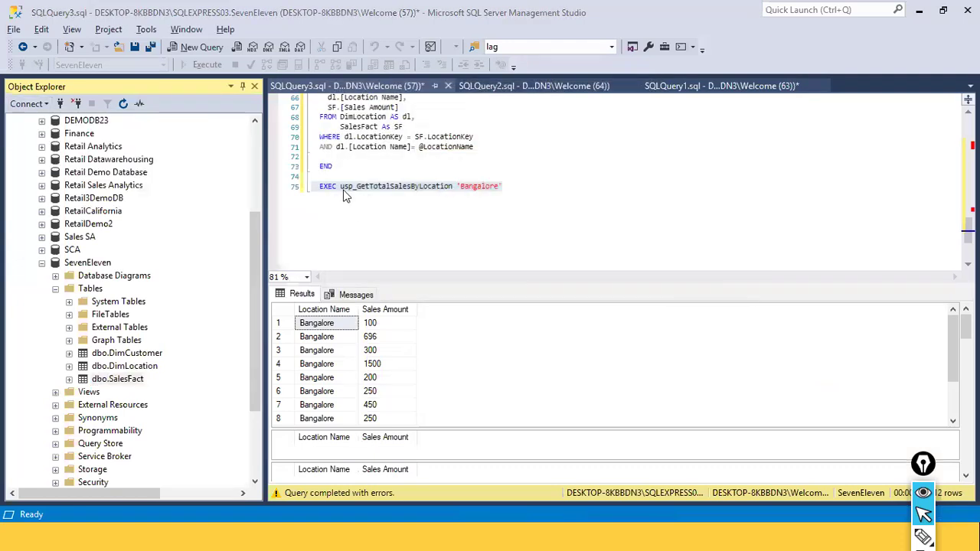
key("alt+Tab")
type("DESKTOP-8KBBDN3\\SQLEXPRESS03")
Set the database to seveneleven and switch the connectivity mode to Import
left_click(320, 161)
type("sevenseven")
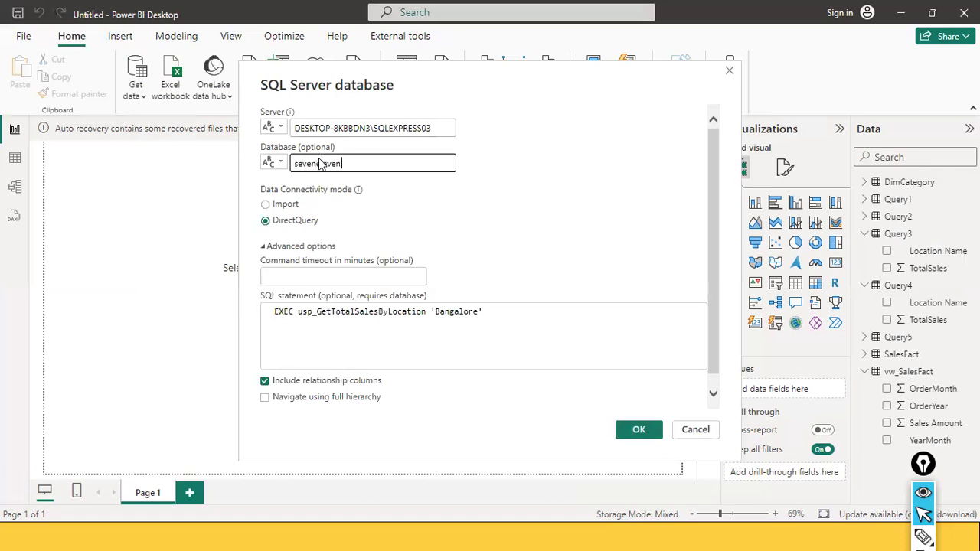
left_click(283, 209)
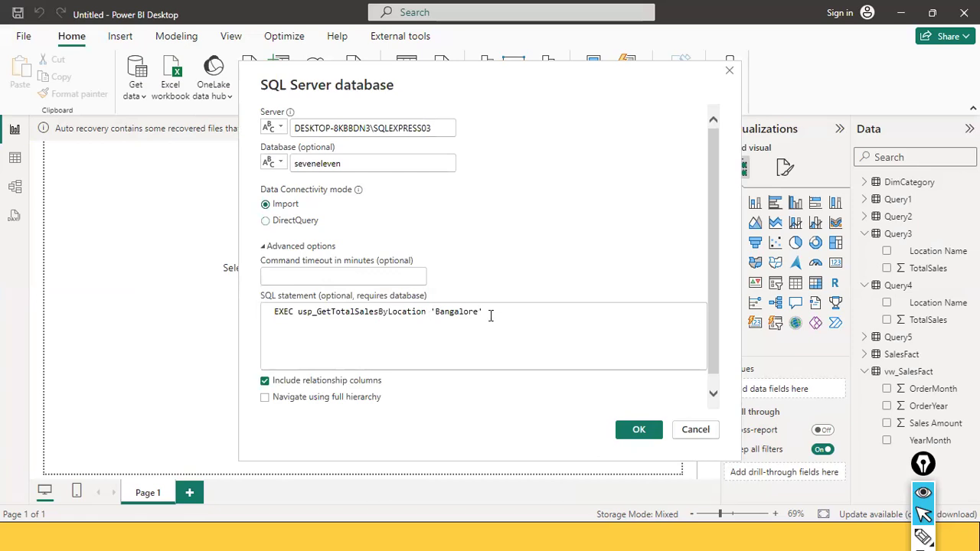
End the SQL statement with a semicolon, confirm the connection, and load the previewed Bangalore results
left_click(515, 349)
type(";")
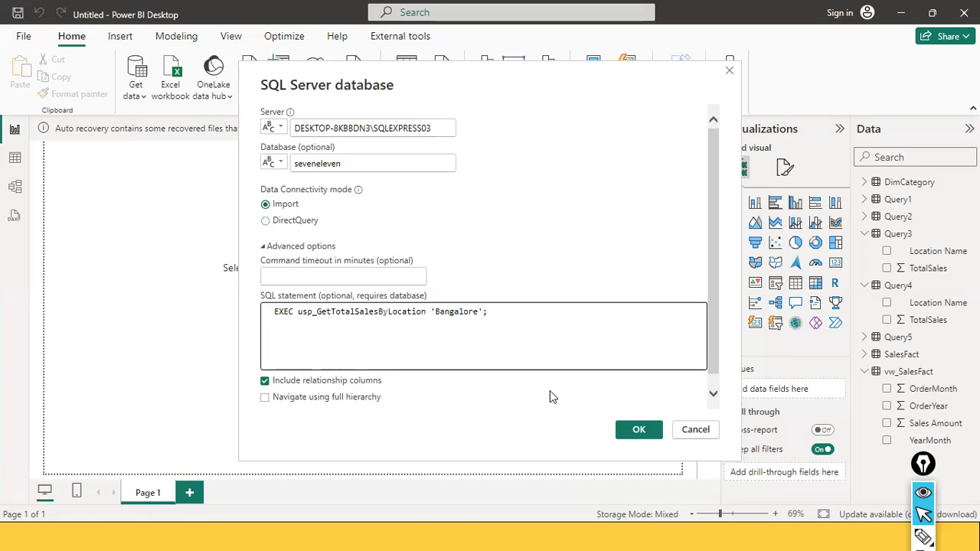
left_click(638, 430)
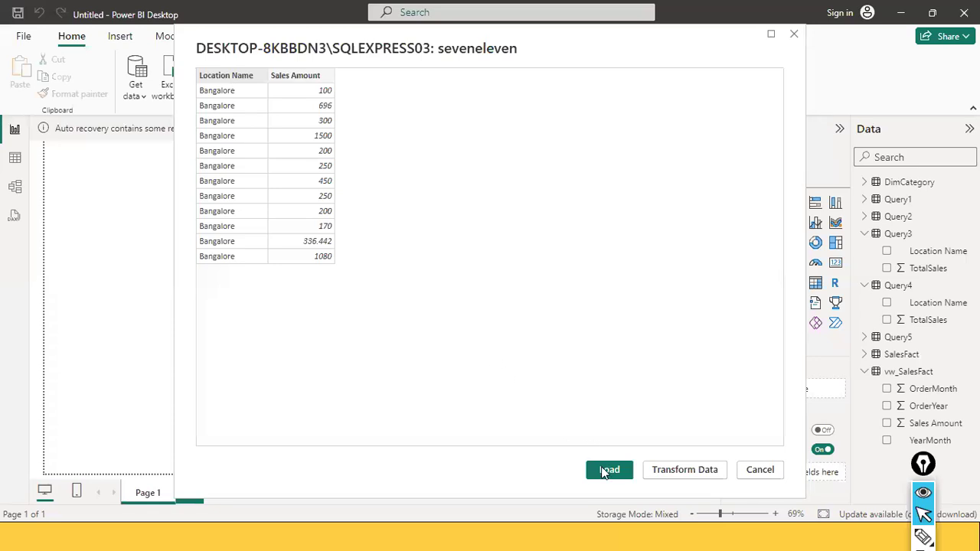
left_click(607, 469)
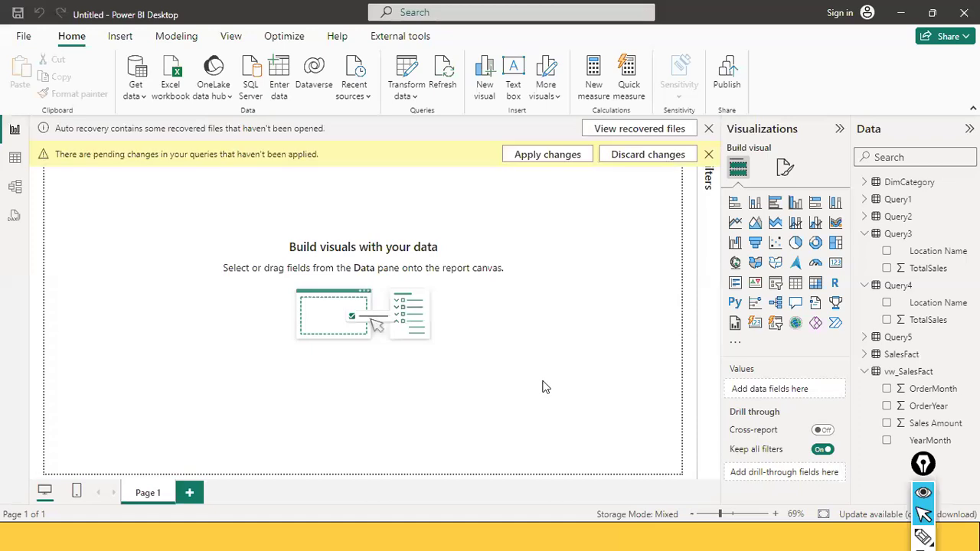
Try to apply the pending query changes and scroll through the load report's query list
left_click(559, 154)
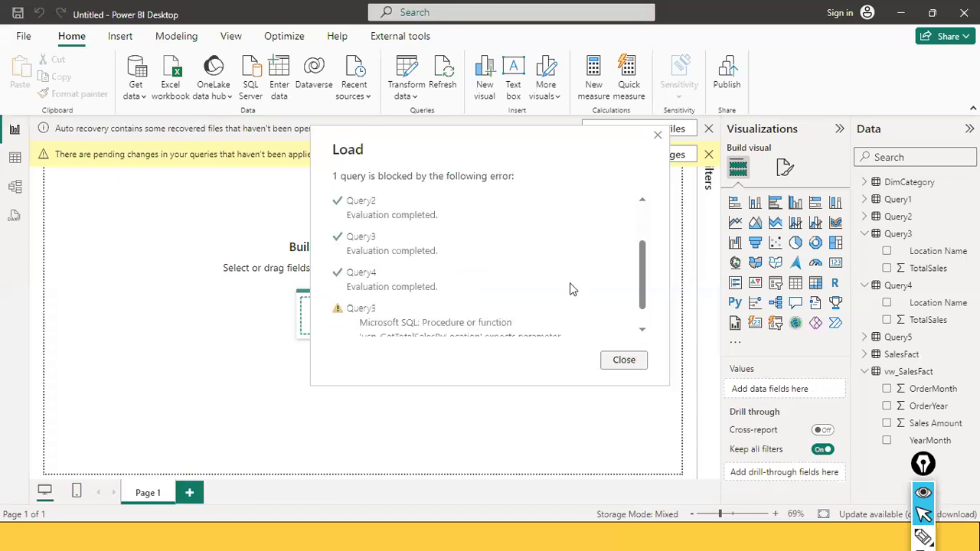
scroll(583, 299, "down", 1)
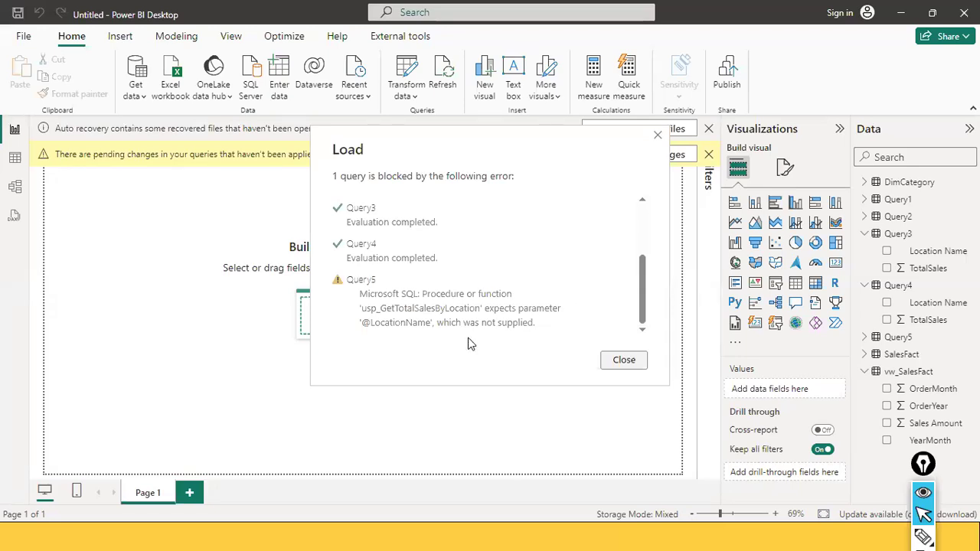
Switch to SQL Server Management Studio to review the stored procedure script
key("alt+Tab")
key("Tab")
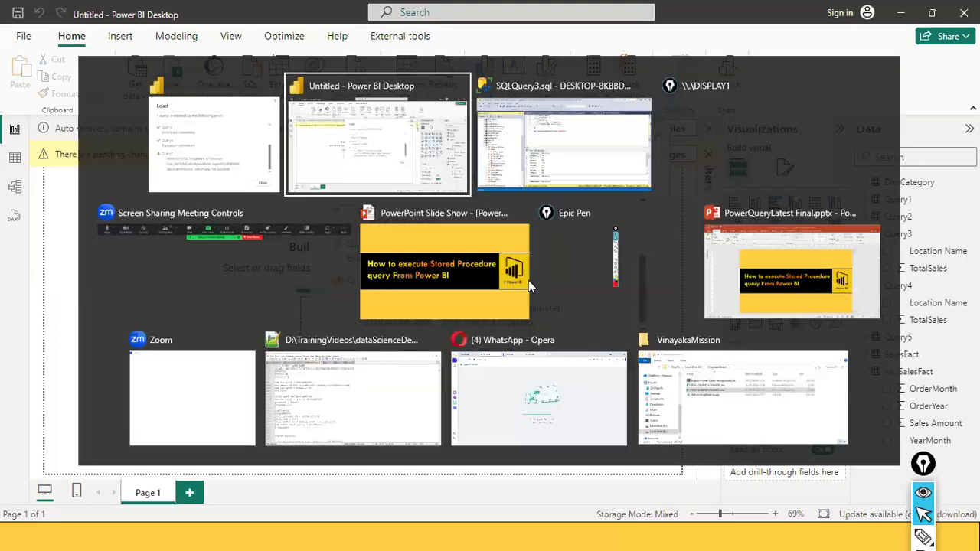
left_click(547, 195)
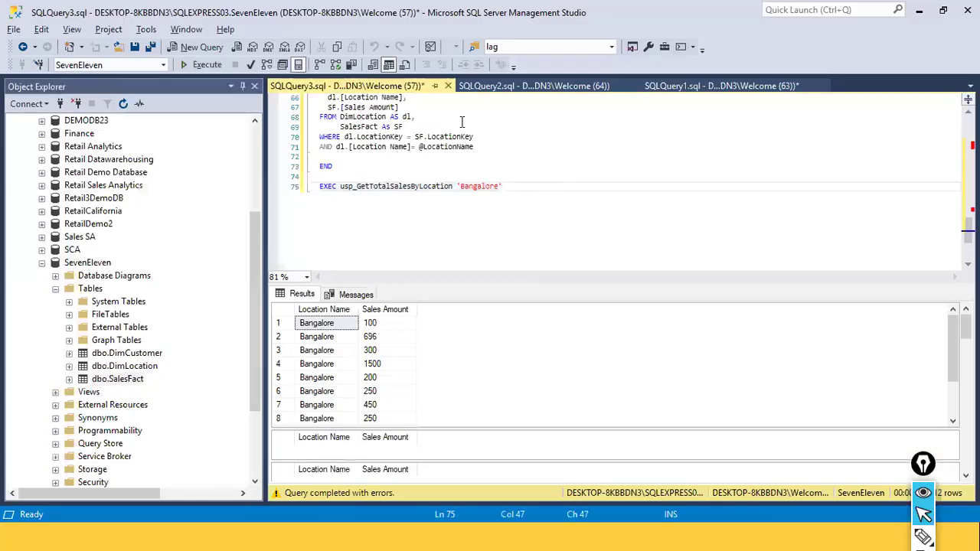
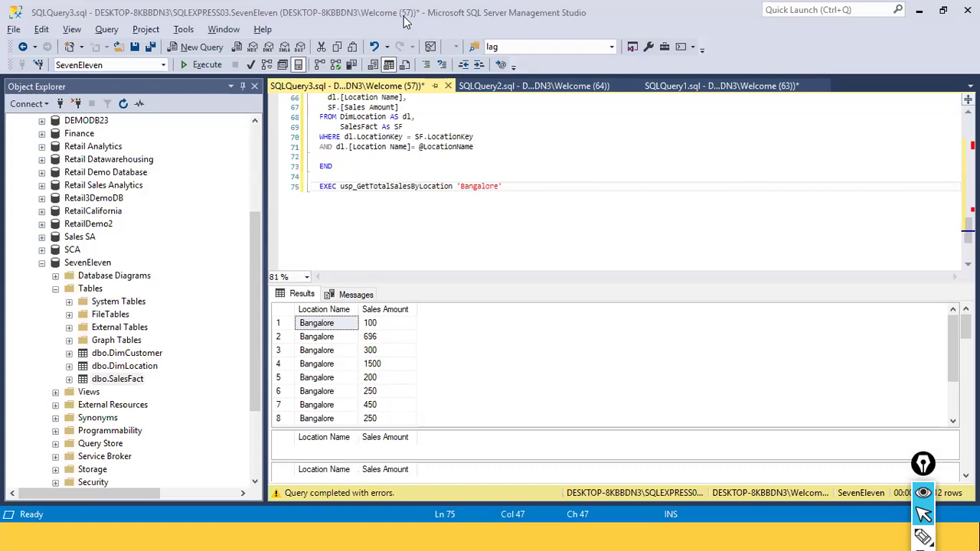
Paste an OPENQUERY SELECT template on new lines below the EXEC statement in the query editor
left_click(416, 218)
left_click(525, 204)
key("Return")
key("Return")
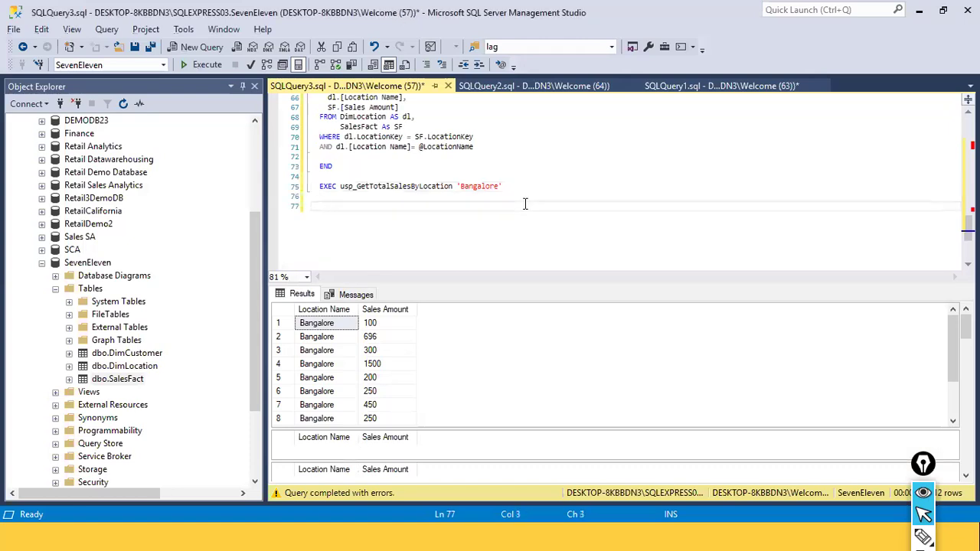
type("SELECT * FROM OPENQUERY ([server name], 'EXEC dbname.dbo.spname @parametername = ''R1''');")
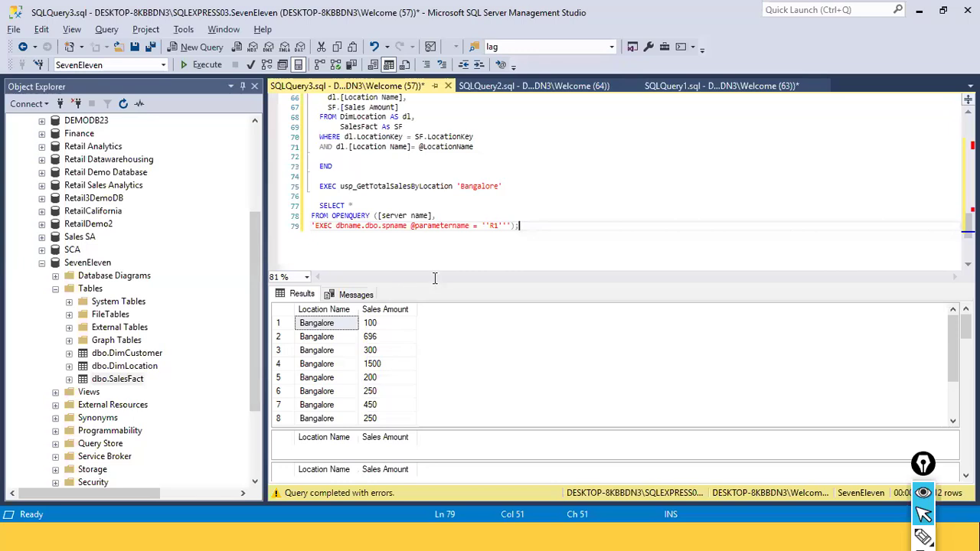
Switch to Power BI Desktop, close the load error report, and discard the pending query changes
key("alt+Tab")
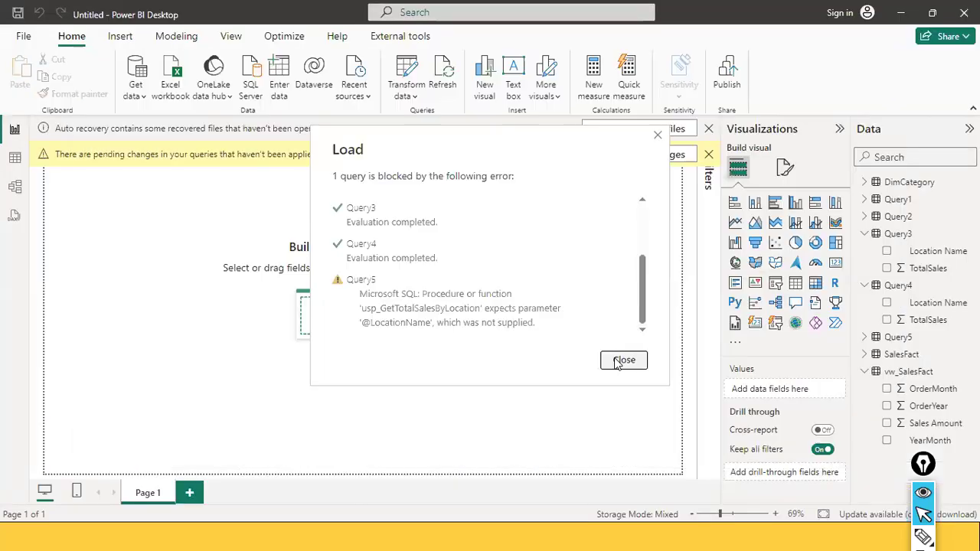
left_click(623, 359)
left_click(659, 159)
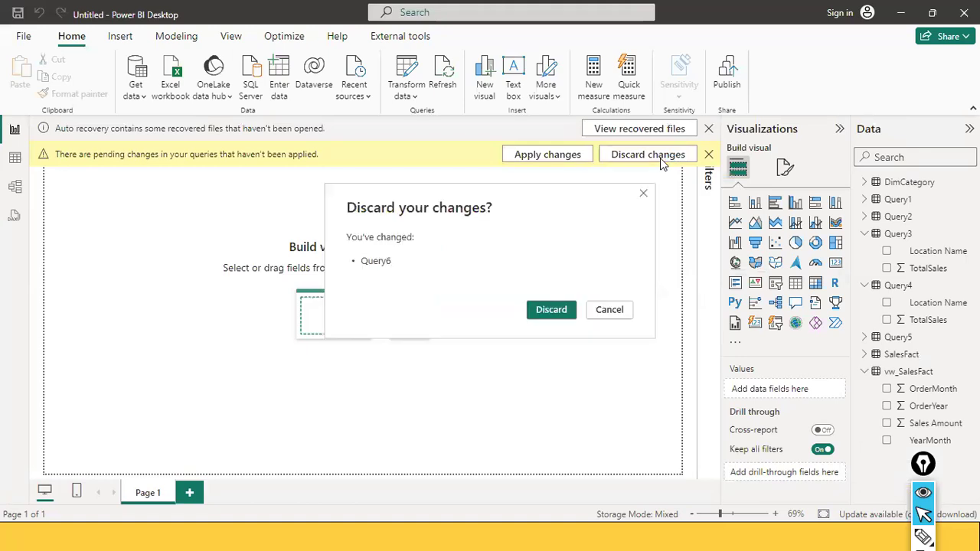
left_click(544, 314)
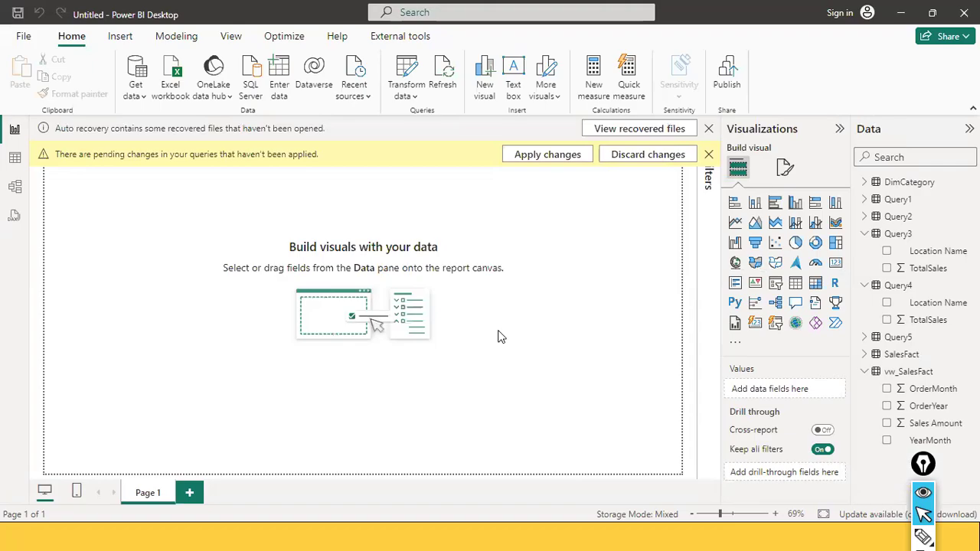
Back in Management Studio, copy the server name from the Connect to Server dialog and close the dialog
key("alt+Tab")
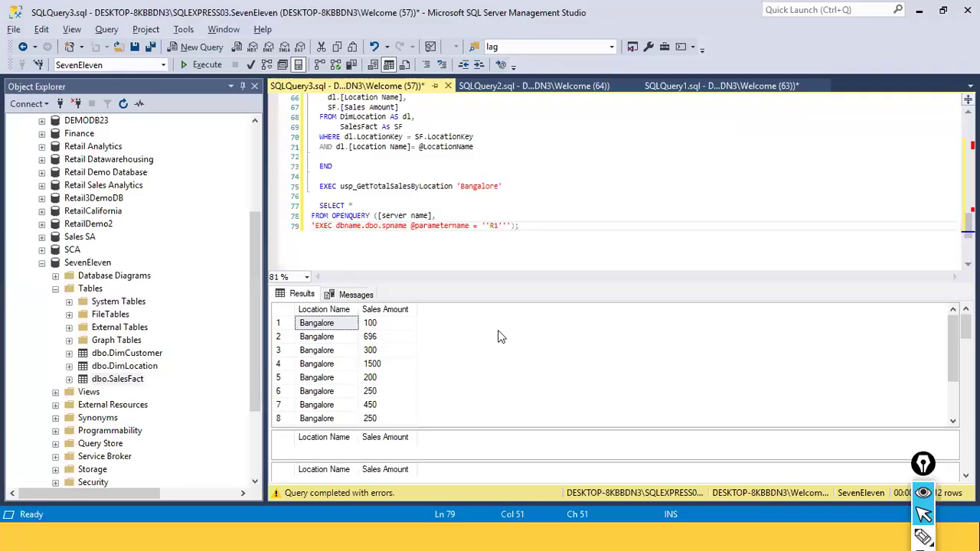
left_click(392, 215)
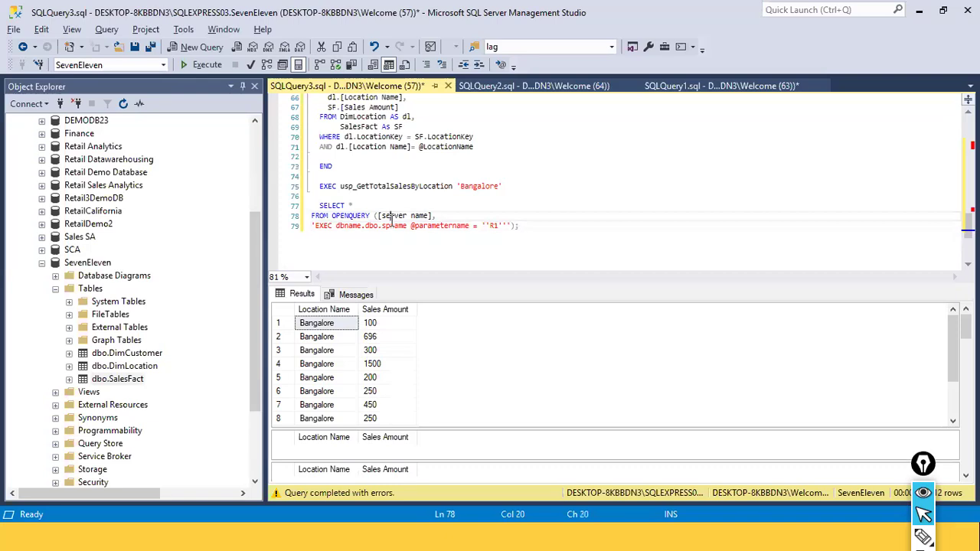
left_click(61, 103)
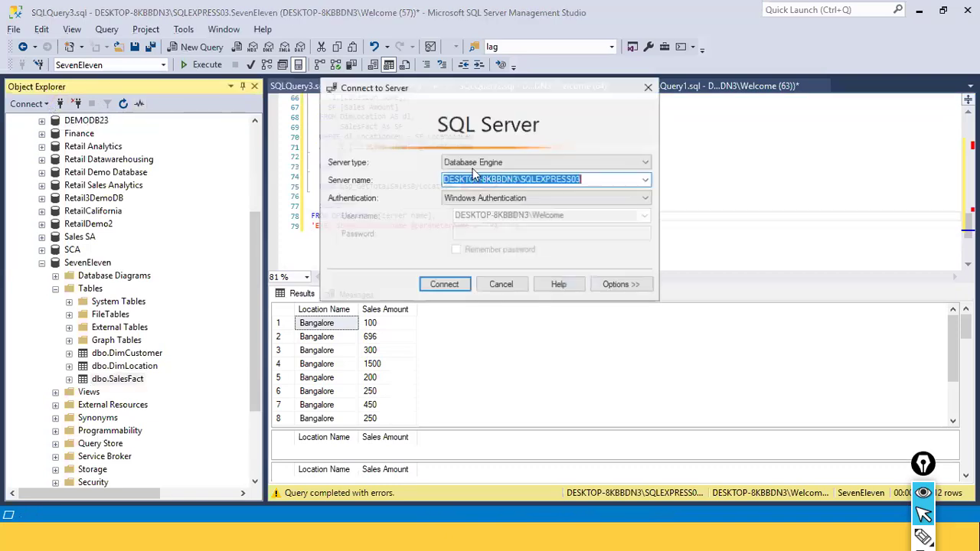
right_click(583, 184)
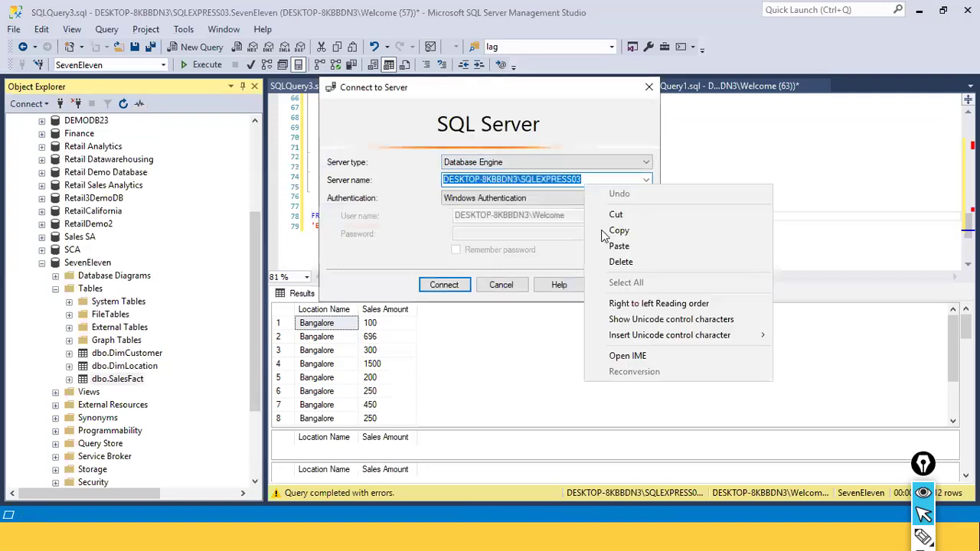
left_click(604, 231)
key("Escape")
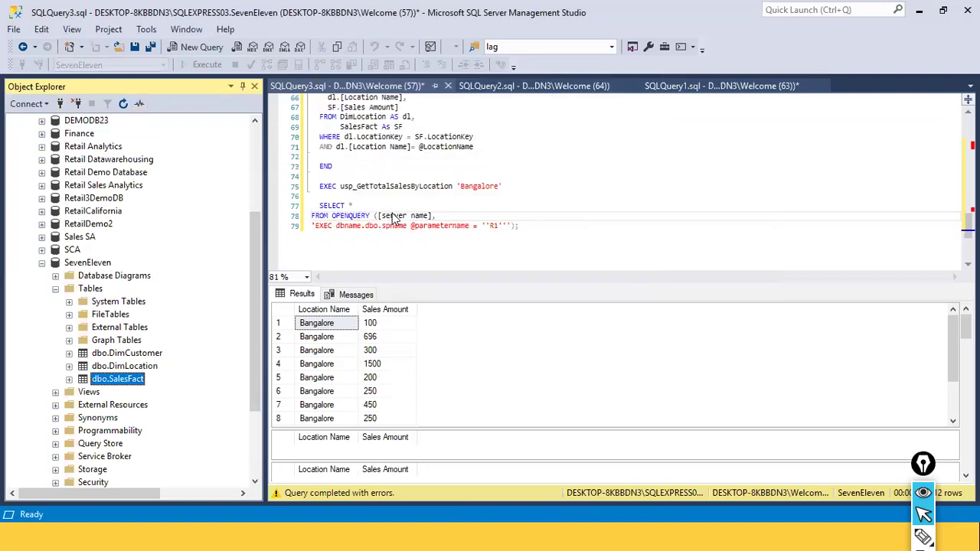
double_click(392, 215)
key("ctrl+v")
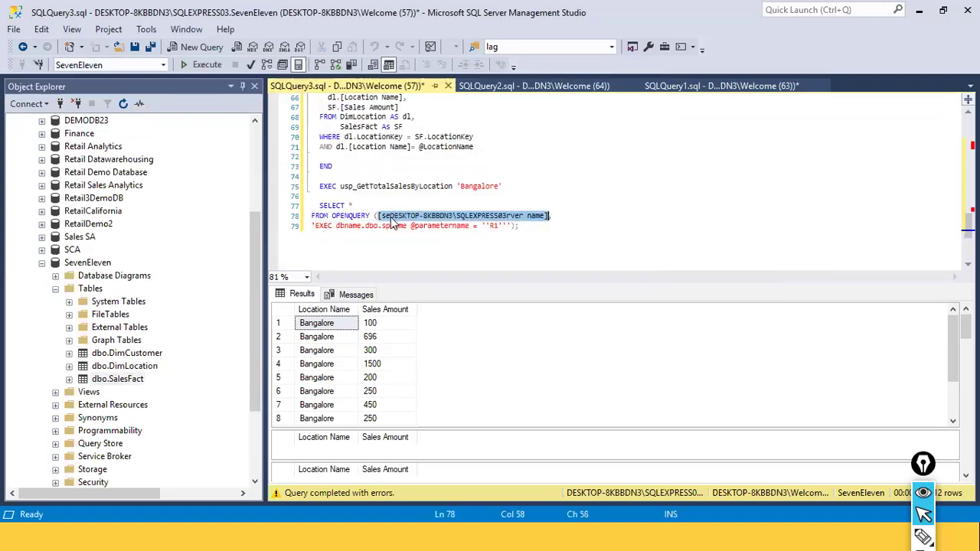
left_click(409, 225)
key("ctrl+z")
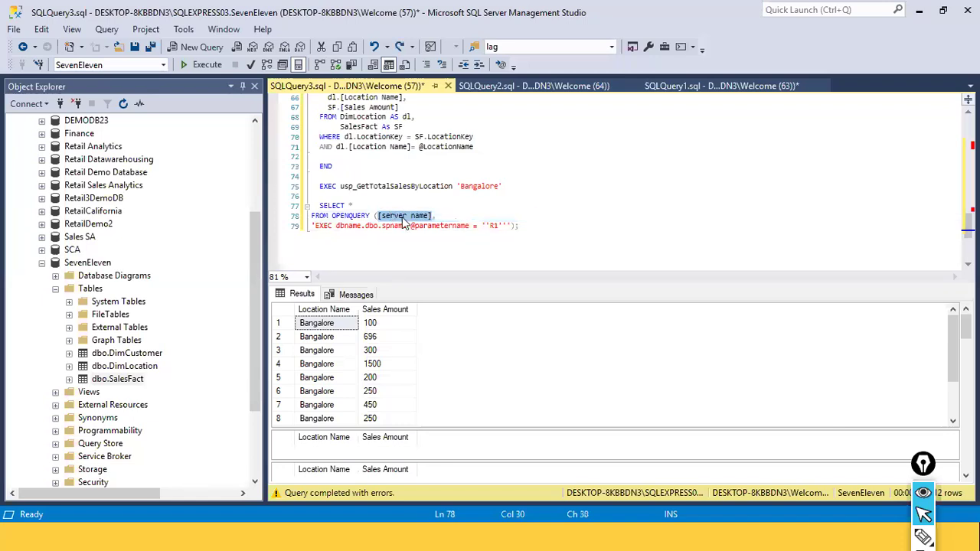
Replace the [server name] placeholder in the OPENQUERY with DESKTOP-8KBBDN3\SQLEXPRESS03
key("Left")
key("Left")
key("shift+Left")
key("shift+Left")
key("shift+Left")
key("shift+Left")
key("shift+Left")
key("shift+Left")
key("shift+Left")
key("shift+Left")
key("shift+Left")
key("shift+Left")
key("shift+Left")
key("ctrl+v")
key("Down")
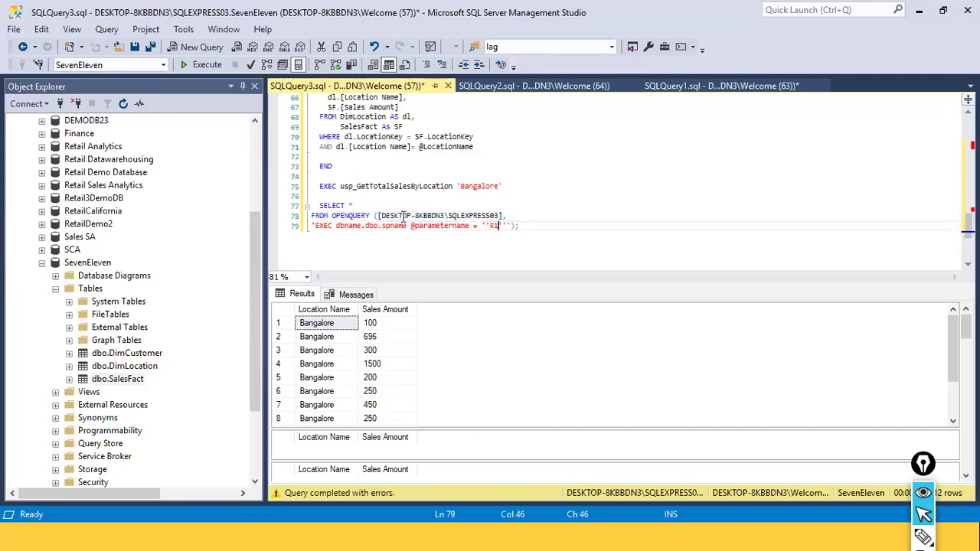
In the EXEC string, delete the spname placeholder and replace dbname with seveneleven
key("ctrl+Left")
key("ctrl+Left")
key("ctrl+Left")
key("ctrl+Left")
key("ctrl+Left")
key("ctrl+shift+Right")
key("Delete")
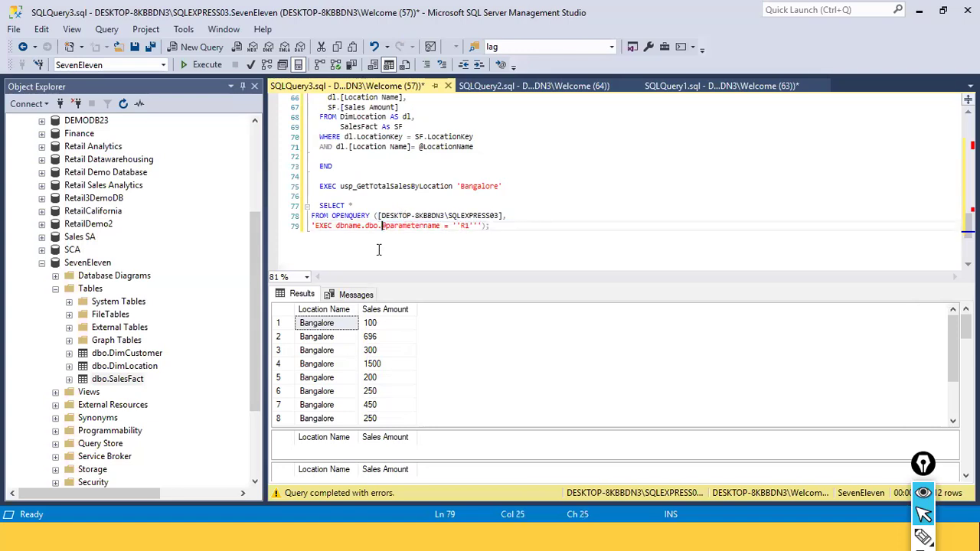
double_click(342, 225)
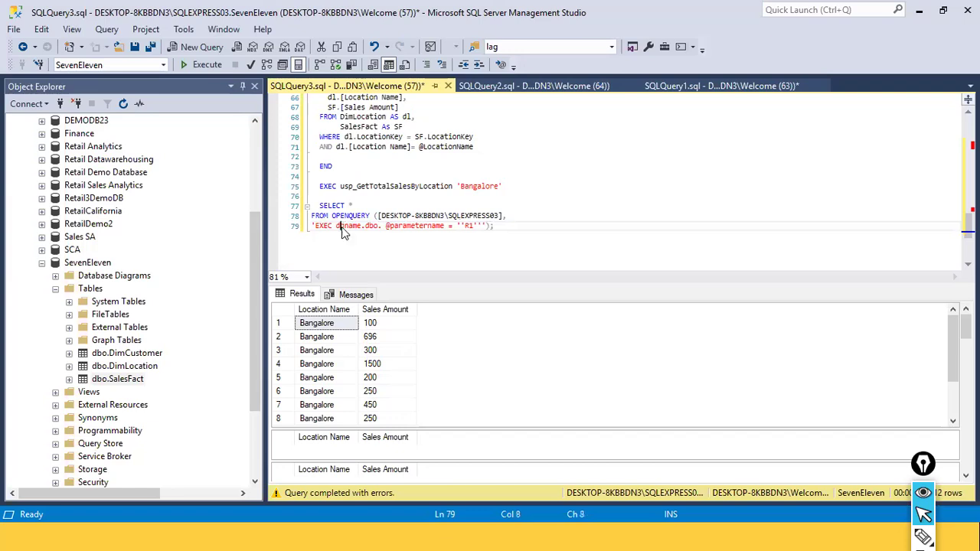
type("seven")
type("eleven")
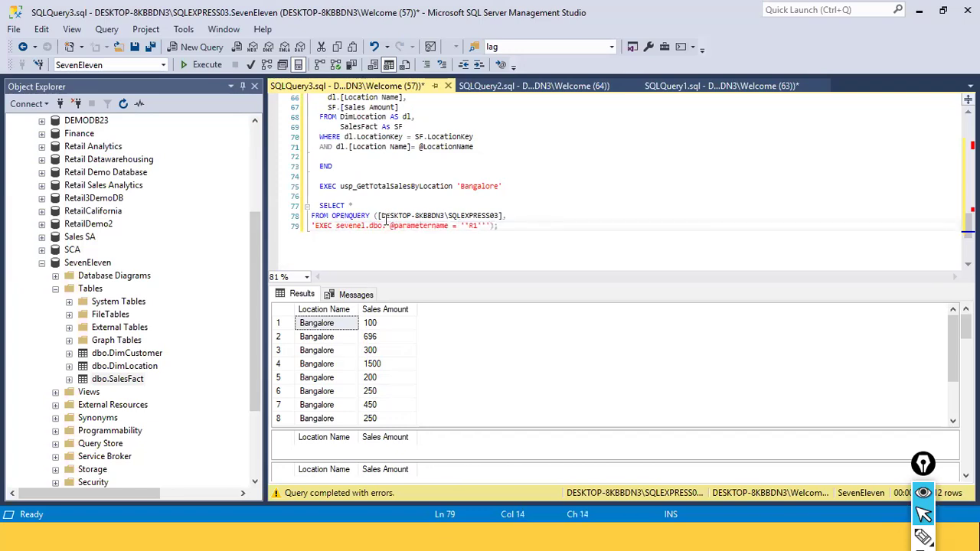
scroll(428, 197, "up", 3)
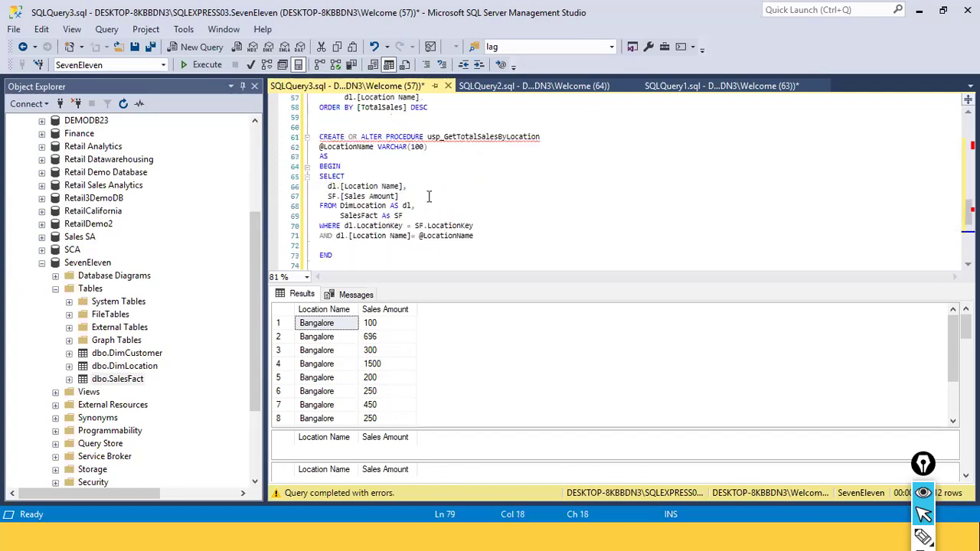
scroll(429, 196, "down", 3)
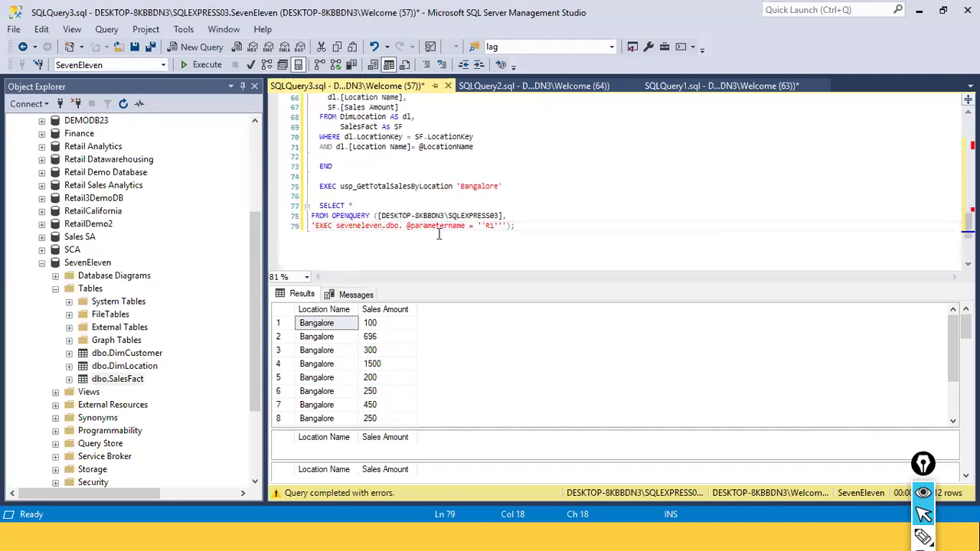
double_click(437, 227)
scroll(424, 199, "up", 2)
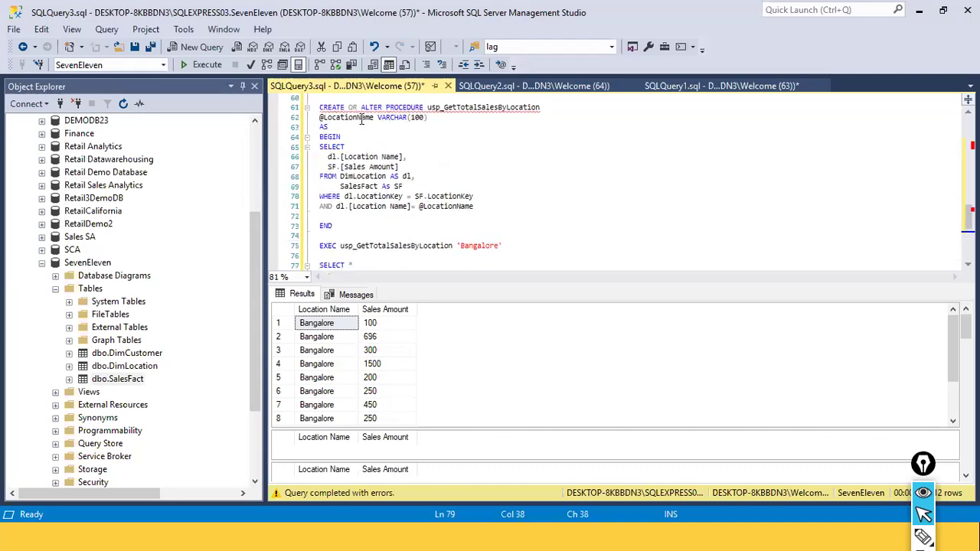
double_click(361, 118)
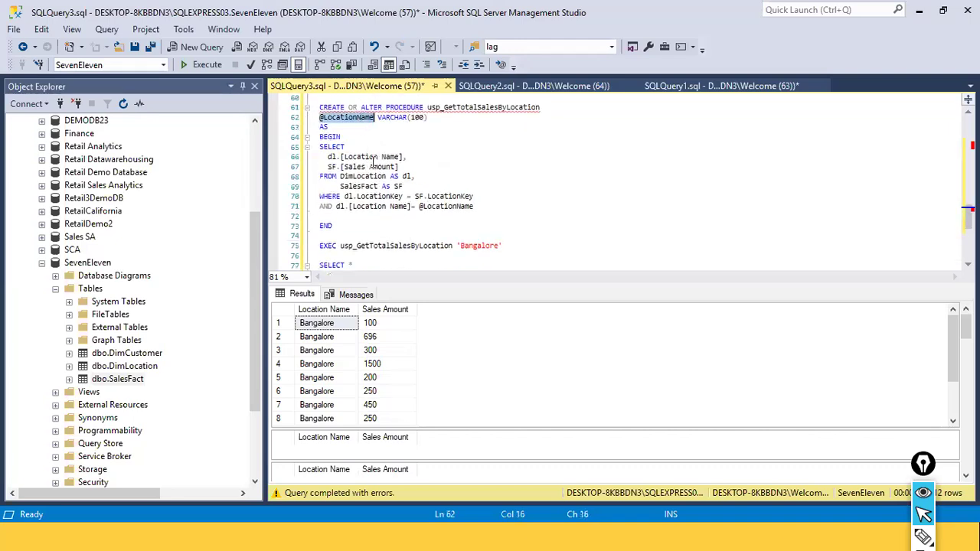
left_click(460, 225)
scroll(450, 243, "down", 3)
double_click(440, 196)
key("ctrl+v")
left_click(490, 197)
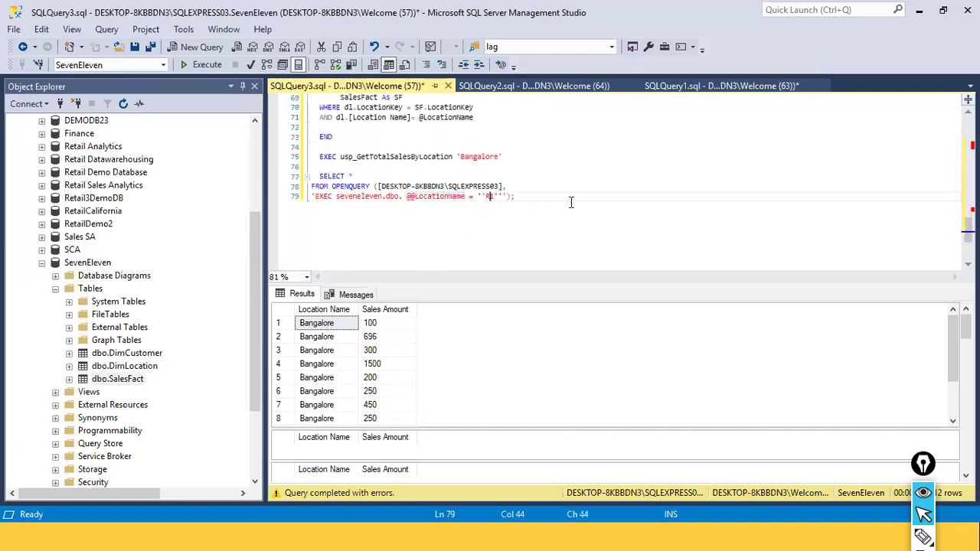
Set the parameter value in the EXEC string to Bangalore
key("Right")
key("BackSpace")
key("BackSpace")
type("Ba")
type("a")
type("nga")
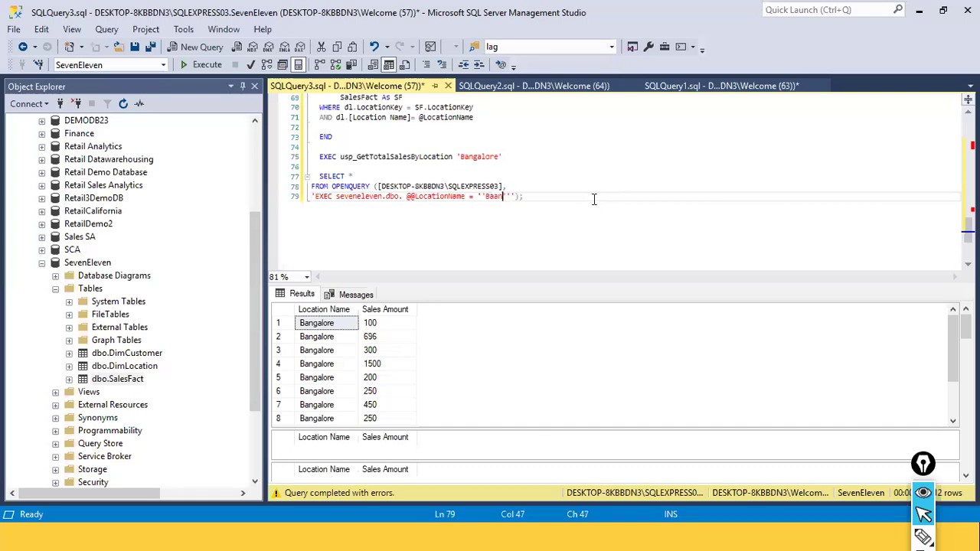
key("BackSpace")
key("BackSpace")
key("BackSpace")
key("BackSpace")
type("ngalore")
Copy the OPENQUERY statement and paste it as the SQL statement of a new Import-mode SQL Server database connection in Power BI
left_click(587, 200)
key("shift+Up")
key("shift+Up")
key("shift+Up")
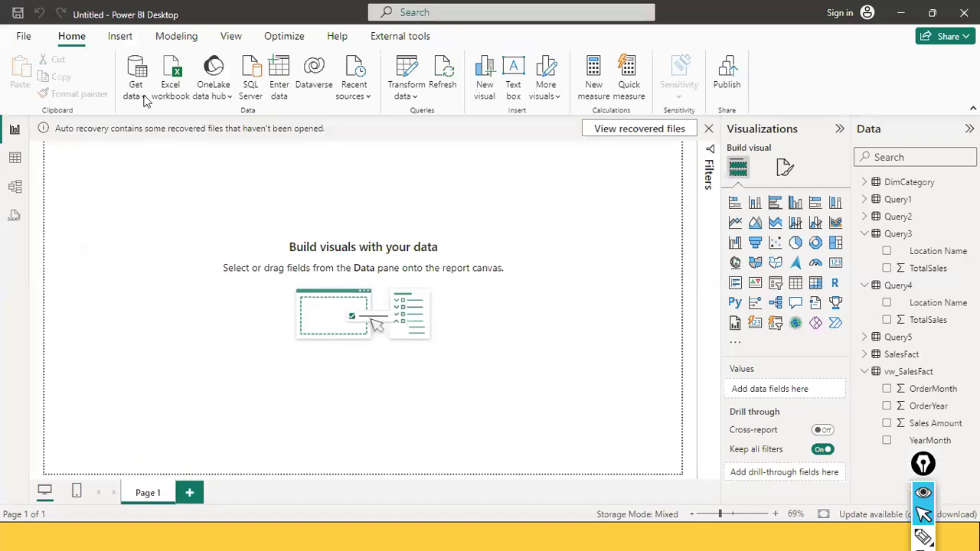
left_click(145, 98)
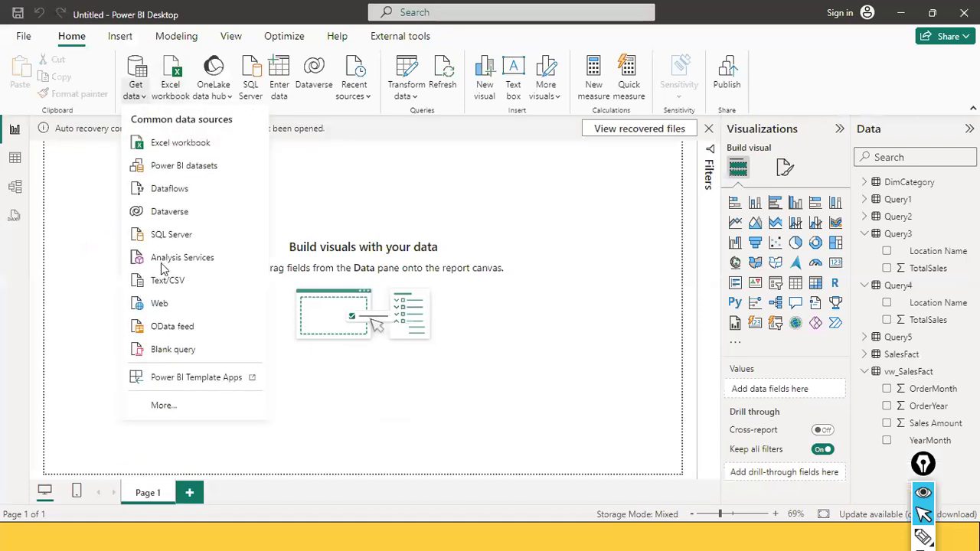
left_click(184, 233)
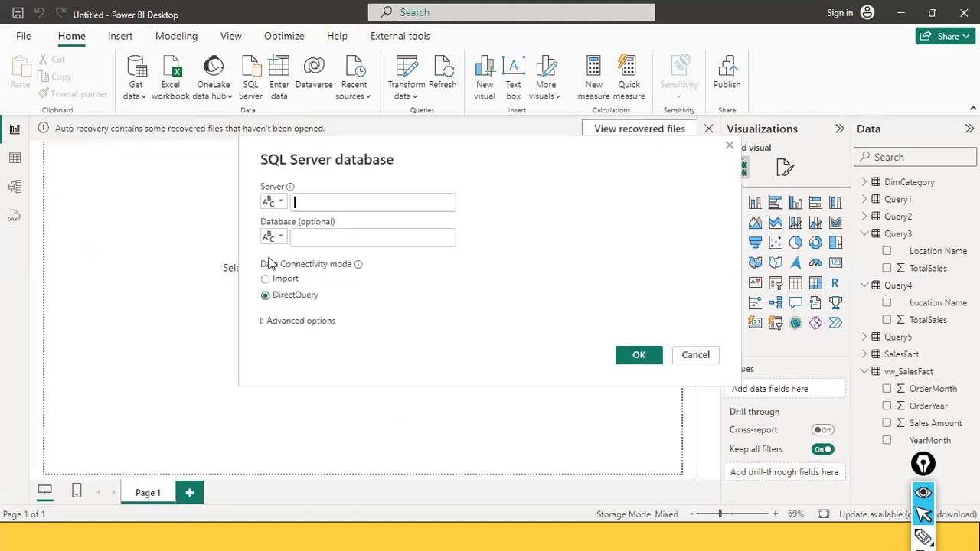
left_click(297, 207)
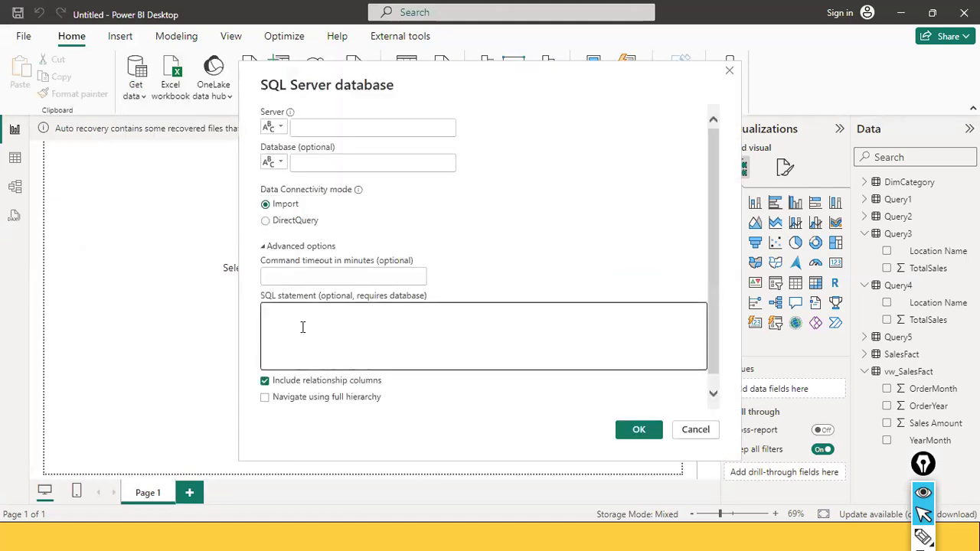
key("ctrl+v")
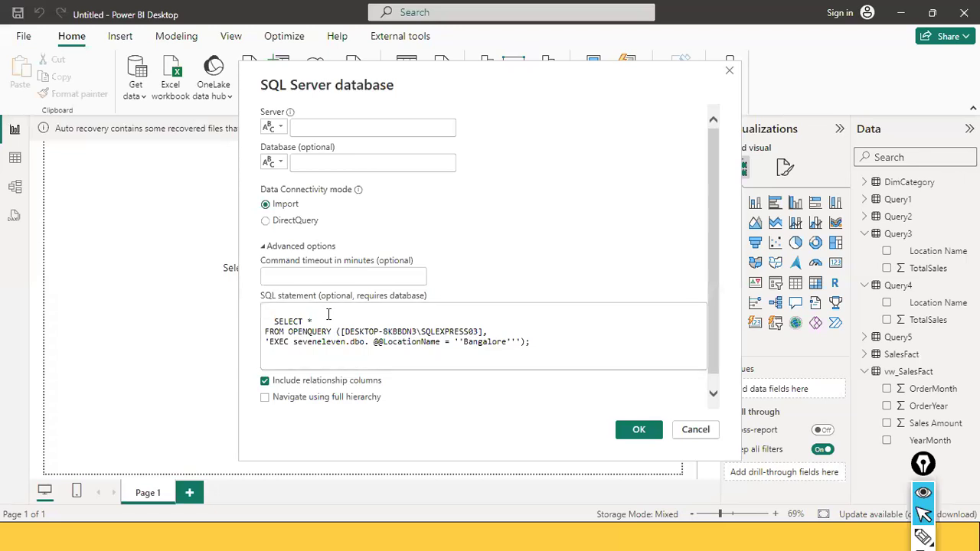
Fill in the server DESKTOP-8KBBDN3\SQLEXPRESS03 and the database seveneleven for the connection
double_click(384, 334)
left_click_drag(345, 332, 475, 331)
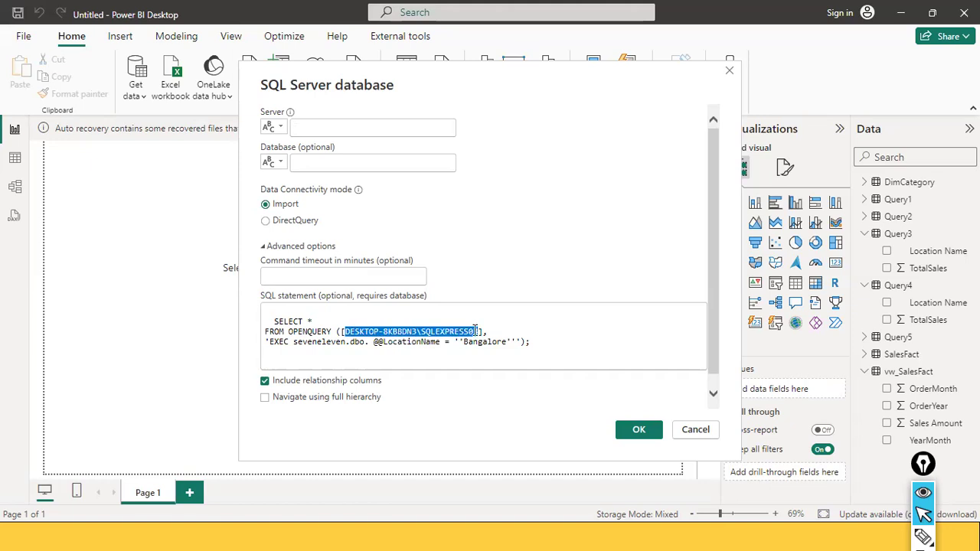
left_click(344, 129)
key("ctrl+v")
left_click(342, 164)
type("s")
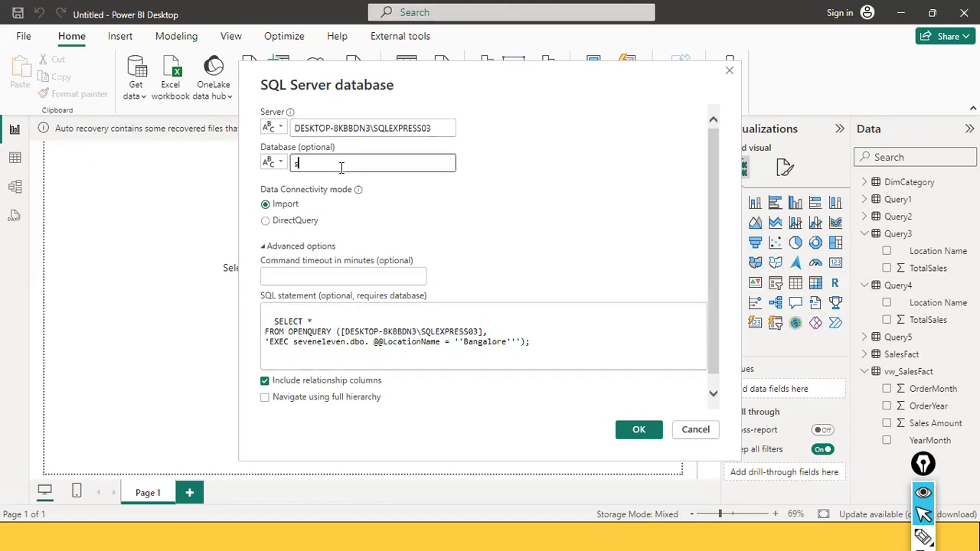
type("eveneleven")
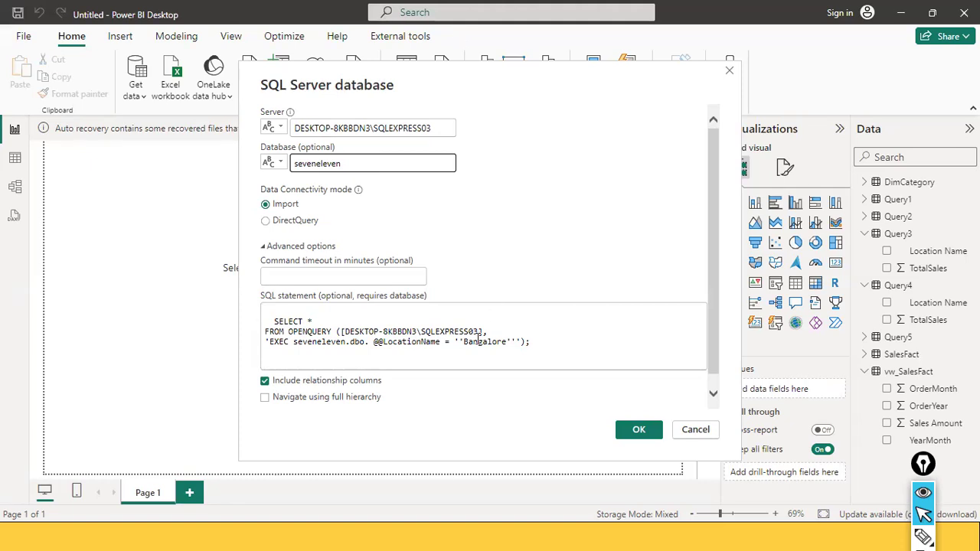
Try to connect with the OPENQUERY statement, then return to editing the connection settings
left_click(519, 341)
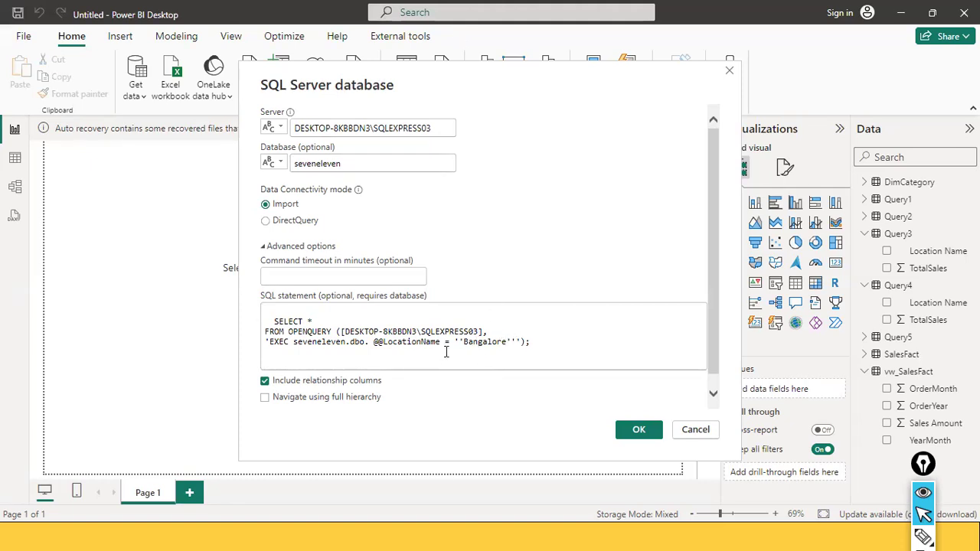
type("'")
key("Home")
left_click(636, 431)
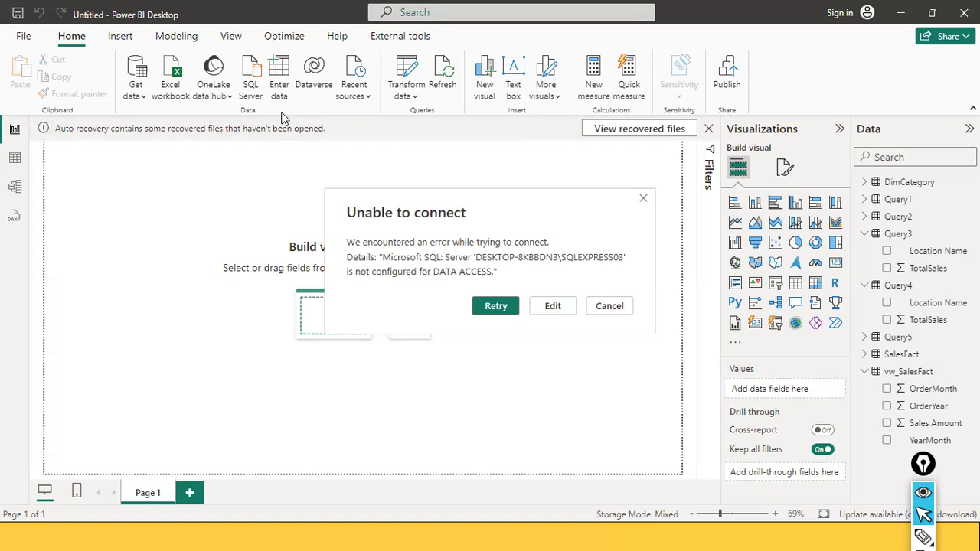
left_click(552, 306)
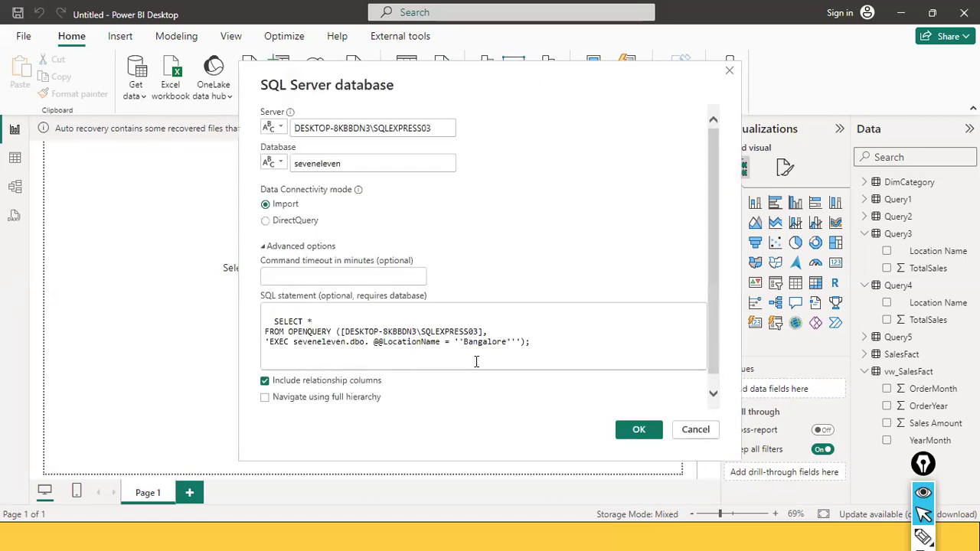
Delete the SELECT and FROM OPENQUERY lines from the SQL statement, leaving only the EXEC line
left_click_drag(505, 332, 326, 309)
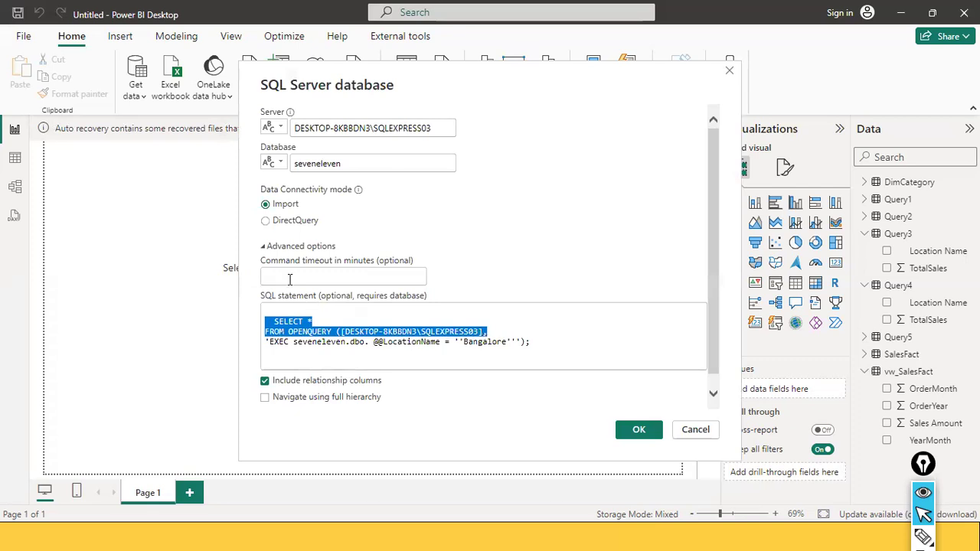
key("BackSpace")
key("Delete")
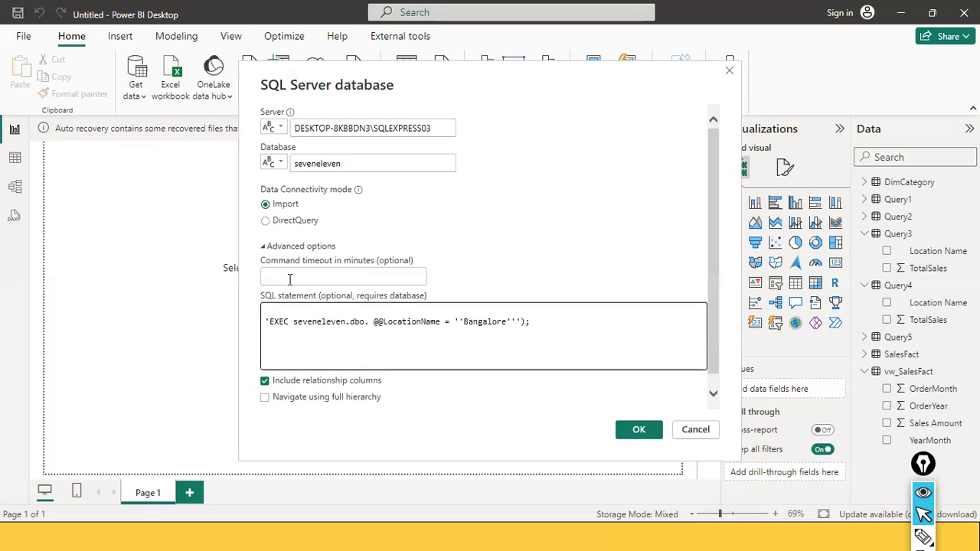
Compare the SQL statement with the script in SQL Server Management Studio and restore the dot after dbo in the EXEC line
key("ctrl+Right")
key("ctrl+Right")
key("ctrl+Right")
key("ctrl+Right")
key("alt+Tab")
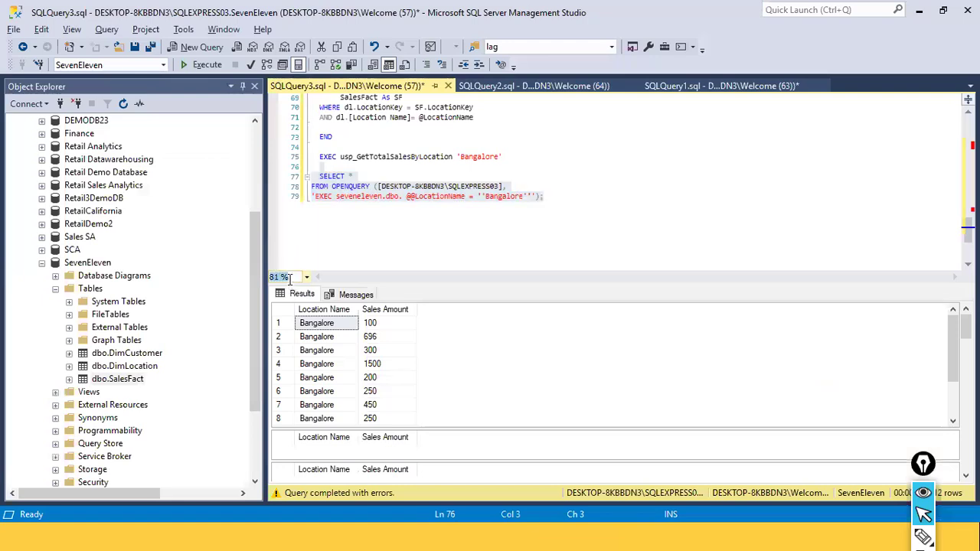
left_click(399, 206)
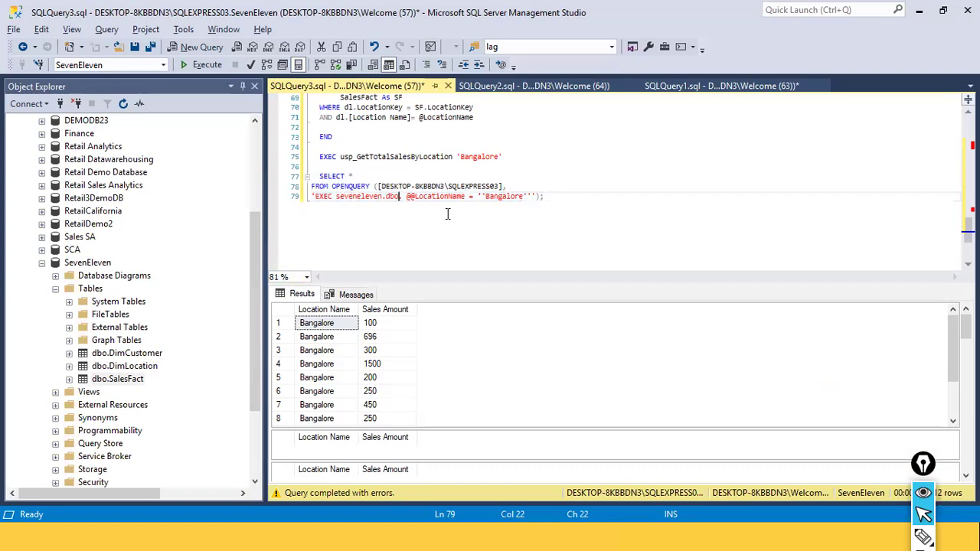
key("alt+Tab")
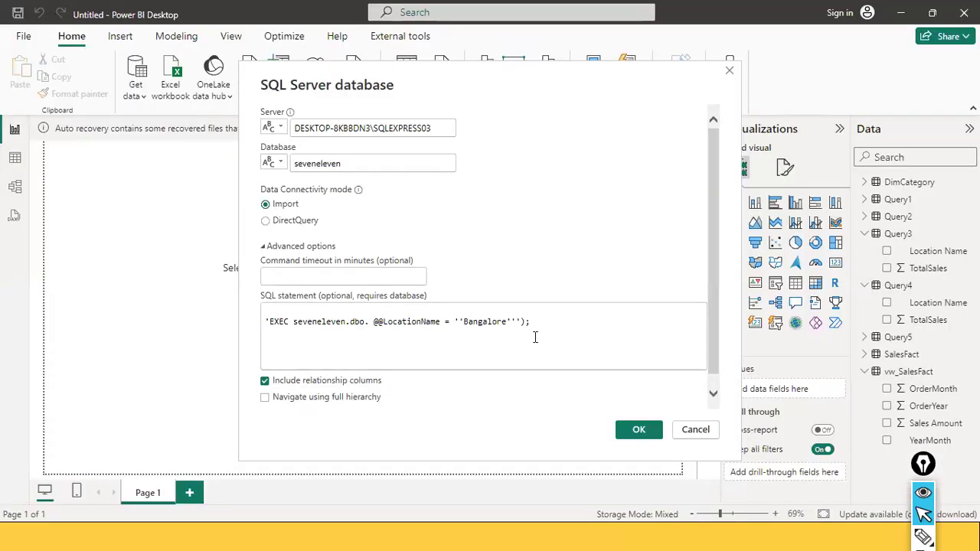
key("BackSpace")
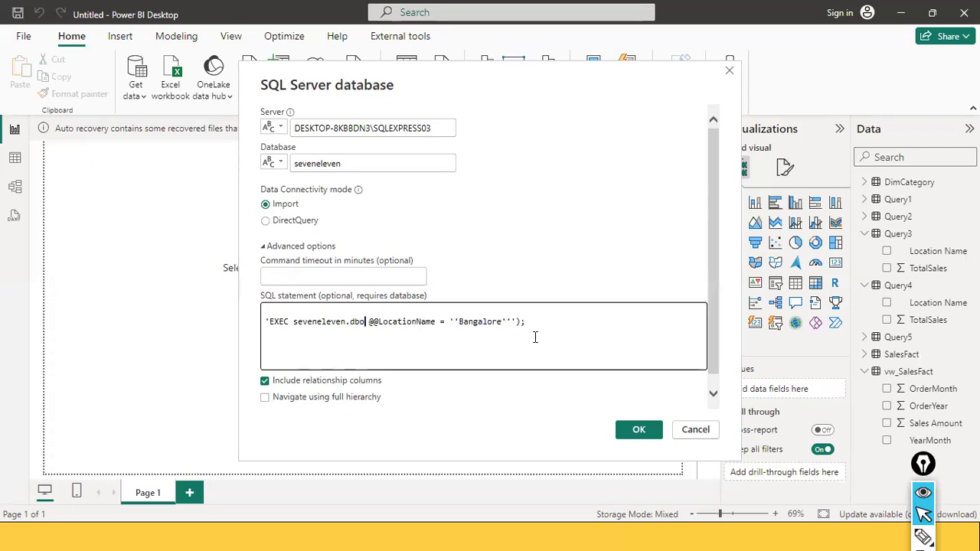
key("Left")
key("Left")
key("Left")
type(".")
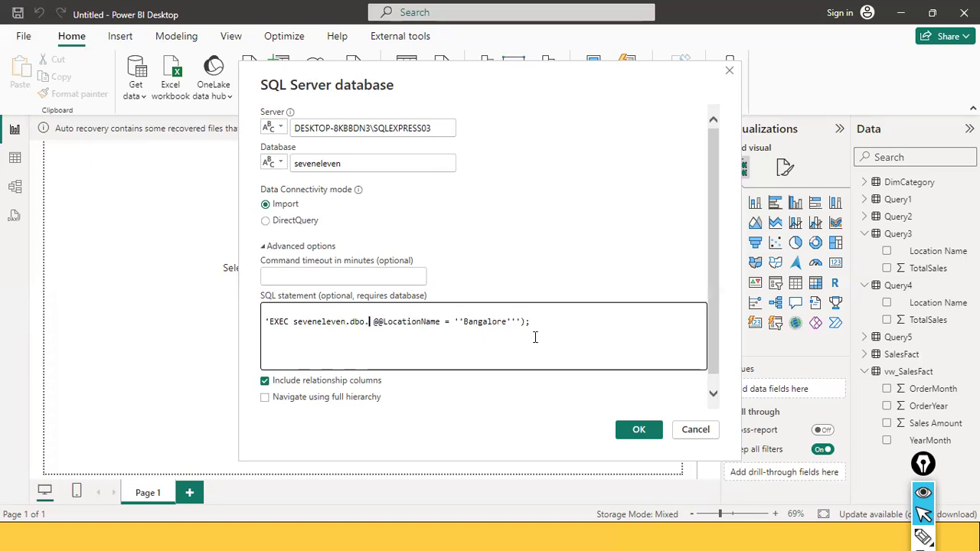
Copy the procedure name usp_GetTotalSalesByLocation from the script and paste it after seveneleven.dbo. in the SQL statement
key("alt+Tab")
scroll(496, 162, "up", 1)
scroll(496, 163, "up", 4)
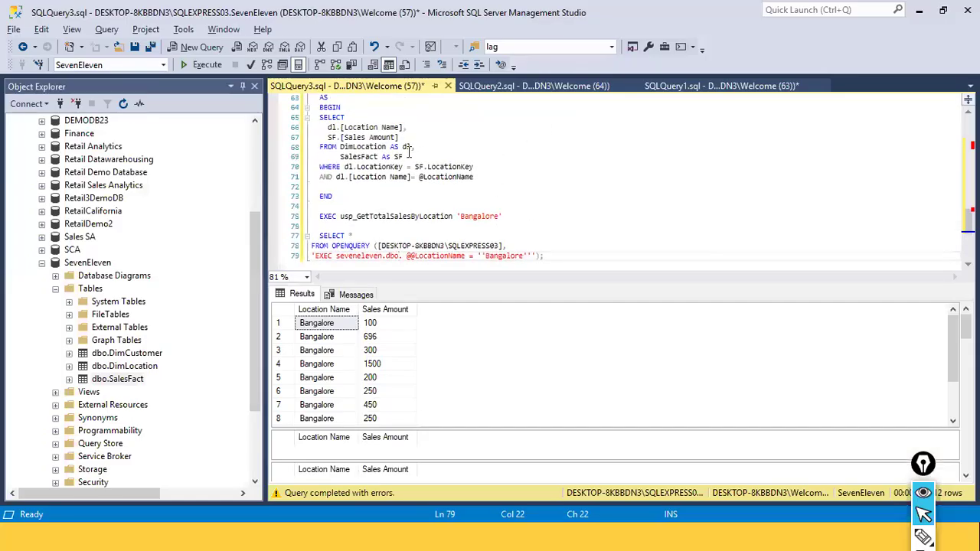
double_click(460, 168)
key("ctrl+c")
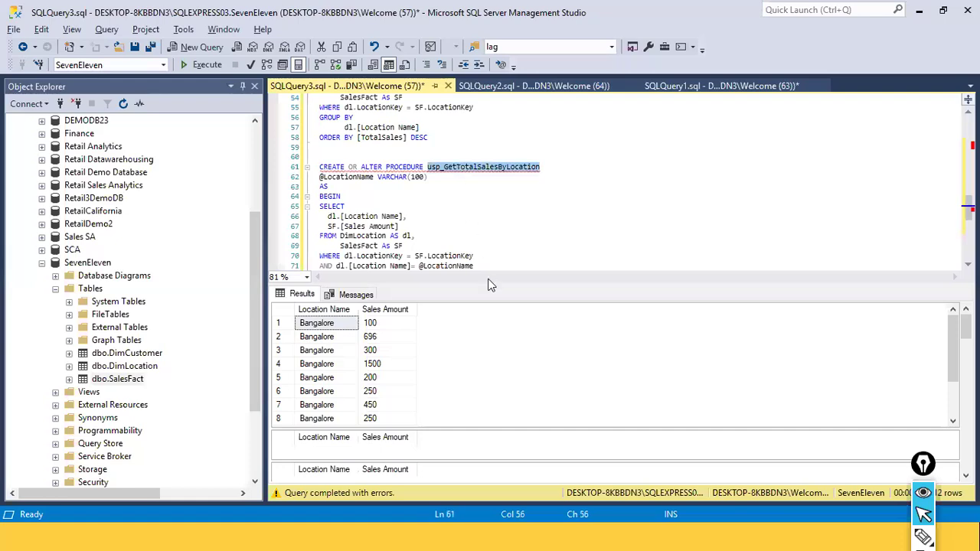
key("alt+Tab")
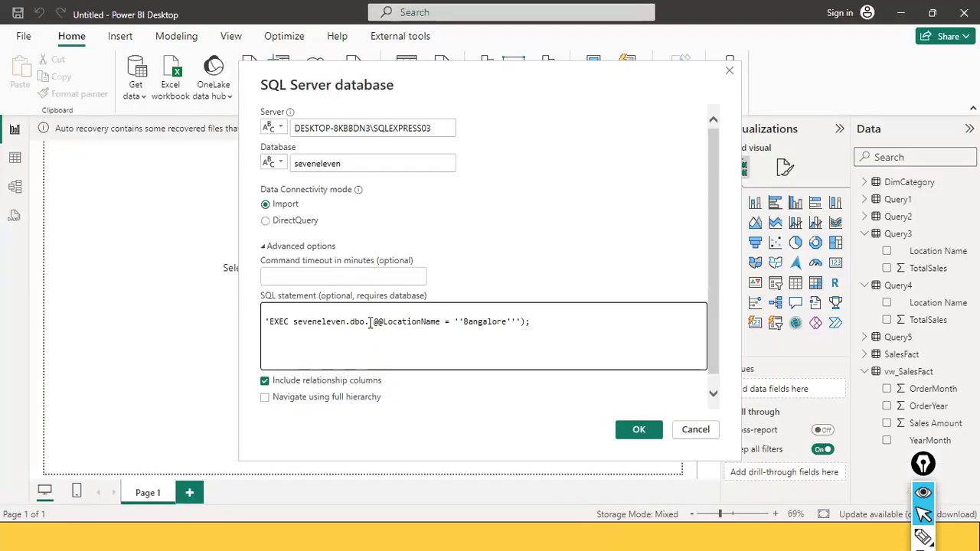
key("ctrl+v")
key("ctrl+a")
left_click(424, 336)
left_click(280, 322)
left_click(331, 322)
left_click(360, 322)
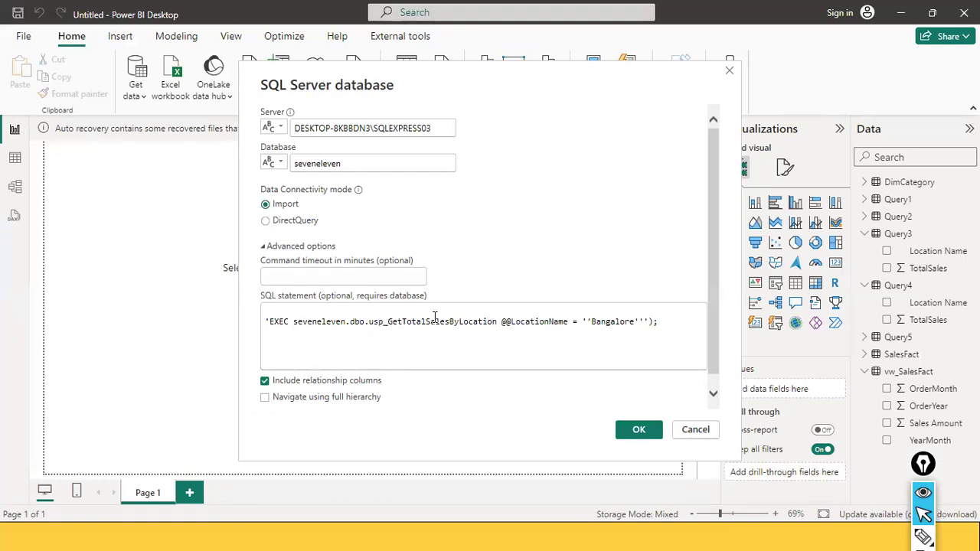
Delete the leading quote before EXEC in the SQL statement
double_click(463, 320)
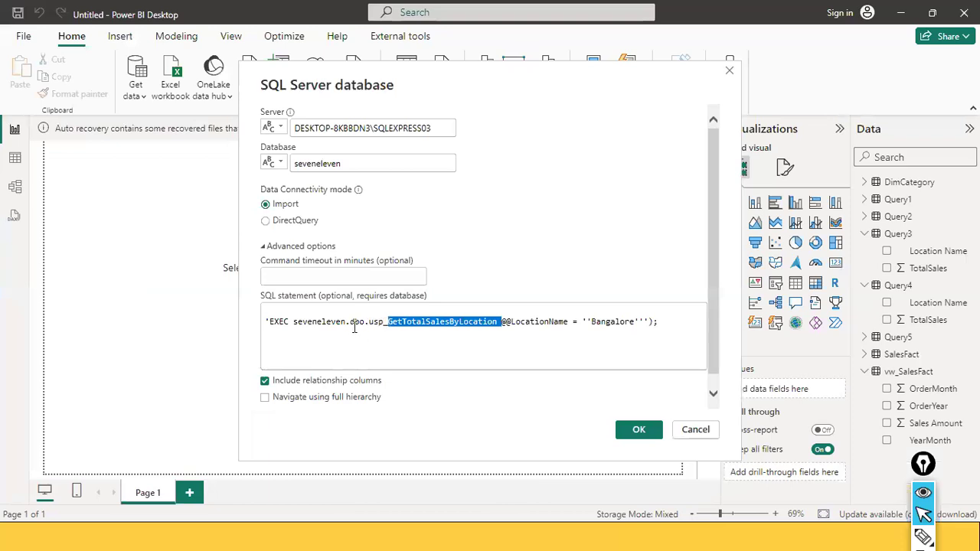
left_click(448, 315)
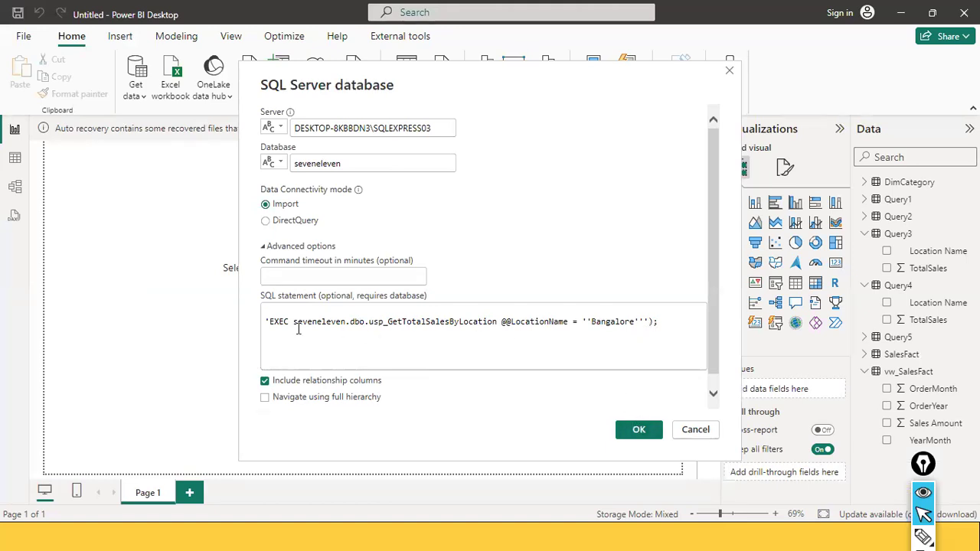
left_click(266, 321)
key("Delete")
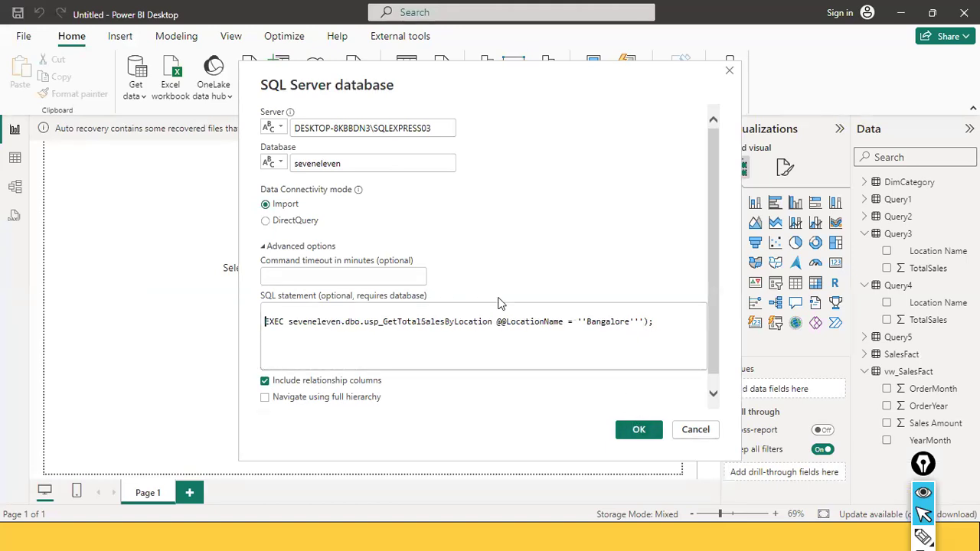
key("Right")
key("Right")
key("Right")
key("Right")
key("Right")
key("Right")
key("Right")
key("Right")
key("Right")
key("Right")
key("Right")
key("Right")
key("Right")
key("Right")
key("Right")
key("Right")
key("Right")
key("ctrl+Right")
key("ctrl+Right")
key("ctrl+Right")
key("ctrl+Right")
key("ctrl+Right")
key("ctrl+Right")
key("ctrl+Right")
key("ctrl+Right")
key("ctrl+Right")
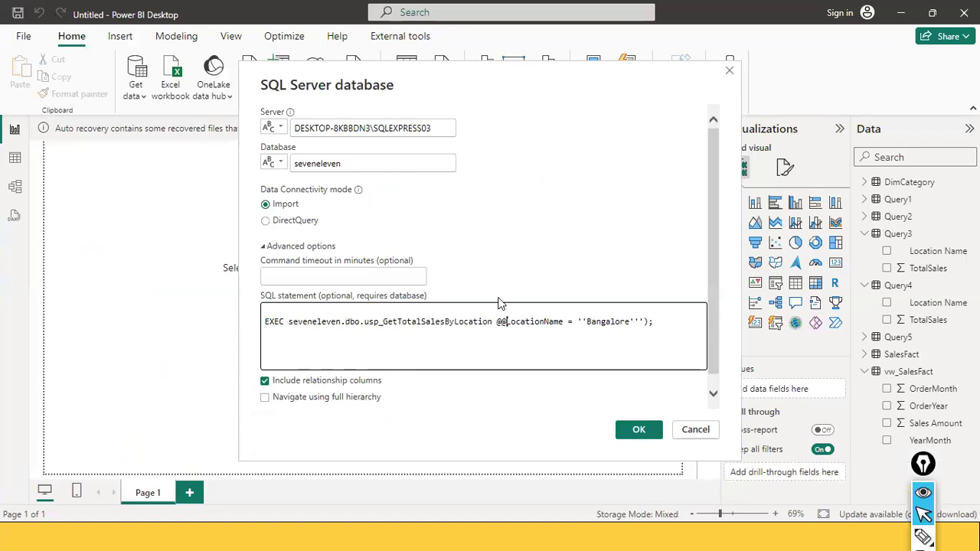
Reduce the quotes around Bangalore to single quotes, remove the closing parenthesis, then try connecting and return to editing
key("ctrl+Left")
key("BackSpace")
key("BackSpace")
key("Left")
key("Left")
key("Left")
key("Left")
key("Left")
key("Left")
key("Left")
key("Left")
key("Left")
key("Left")
key("Left")
key("BackSpace")
left_click(638, 431)
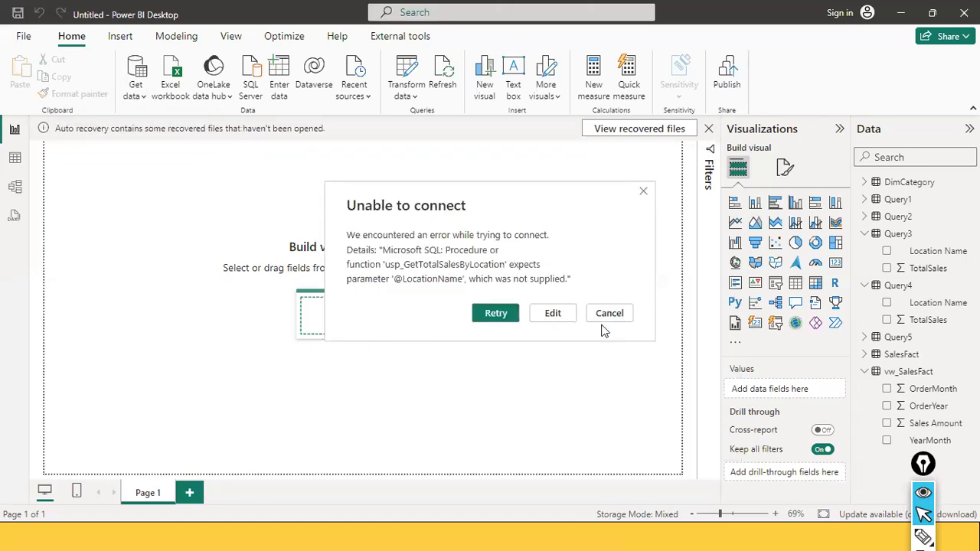
left_click(549, 314)
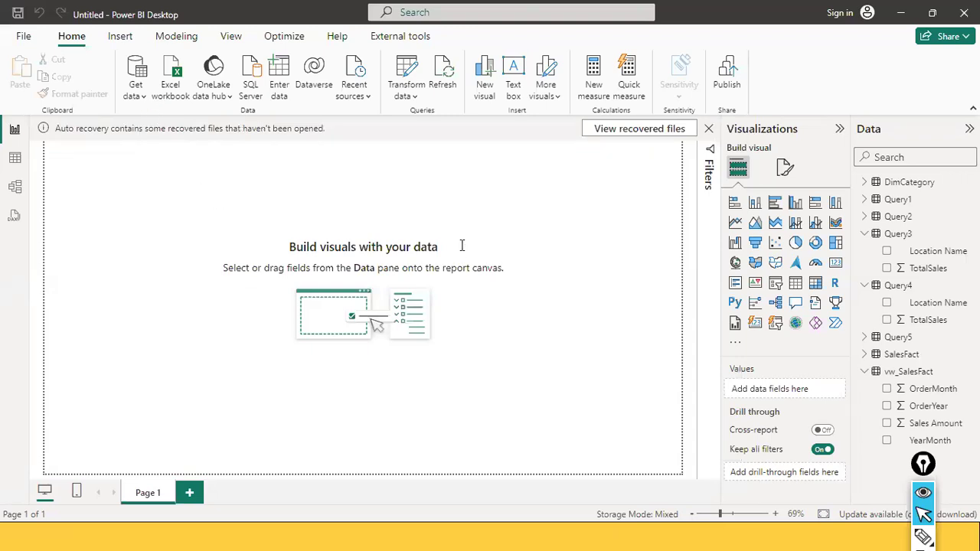
Insert usp_GetTotalSalesByLocation after dbo. in the OPENQUERY statement in SQL Server Management Studio and execute the OPENQUERY query
key("alt+Tab")
scroll(441, 222, "down", 5)
left_click(403, 196)
type("usp_GetTotalSalesByLocation @@LocationName = ''Bangalore''');")
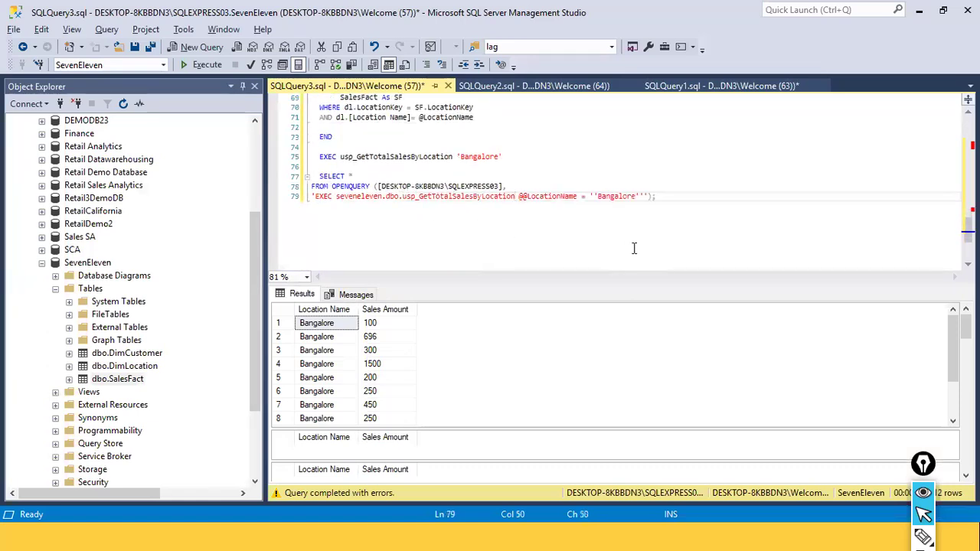
left_click_drag(680, 202, 294, 173)
left_click(210, 69)
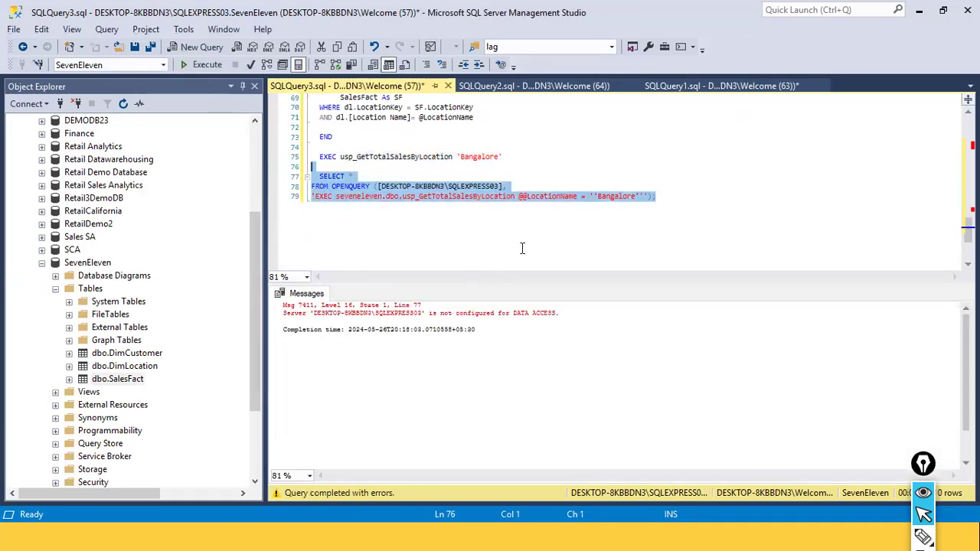
Change the quotes around Bangalore in the EXEC usp_GetTotalSalesByLocation line to double quotes
left_click(570, 313)
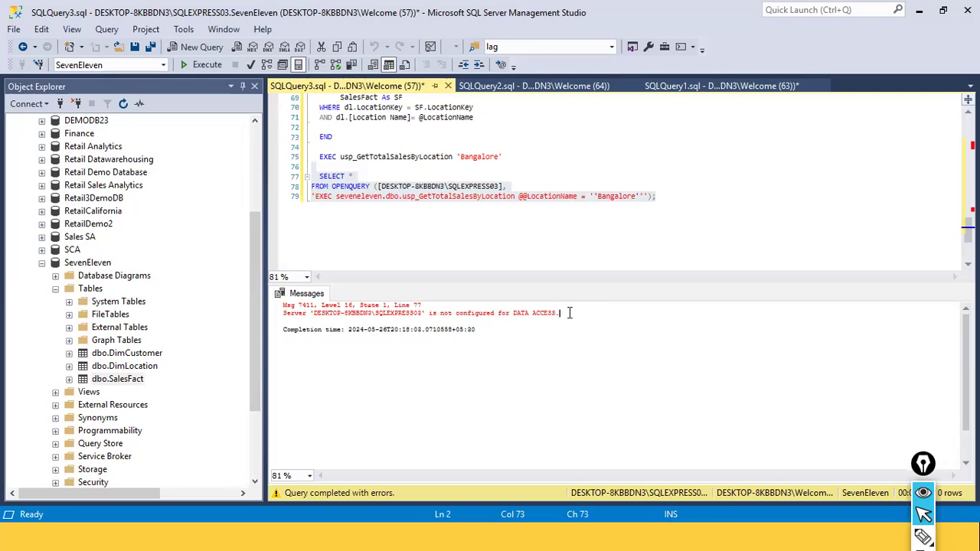
left_click(595, 156)
key("BackSpace")
type("\"")
key("ctrl+Left")
key("ctrl+Left")
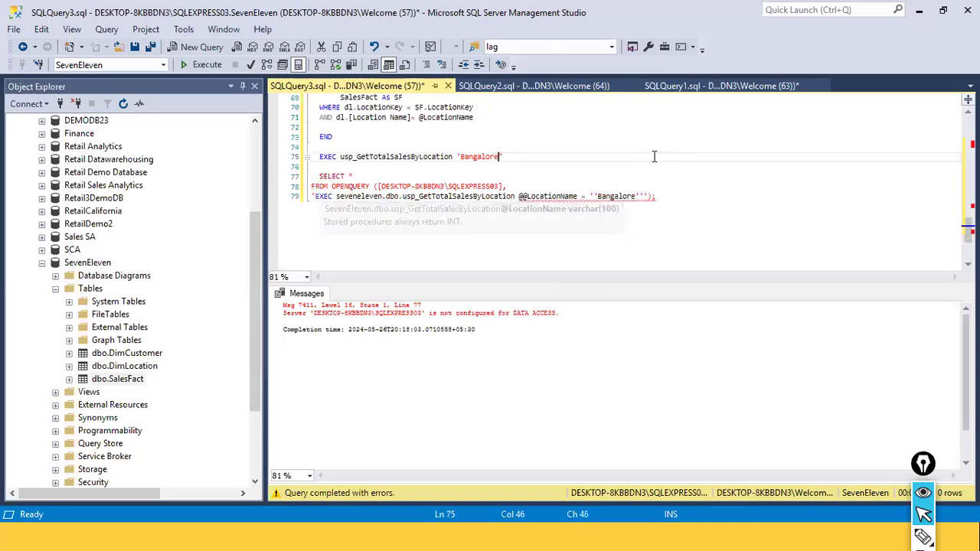
key("BackSpace")
type("\"")
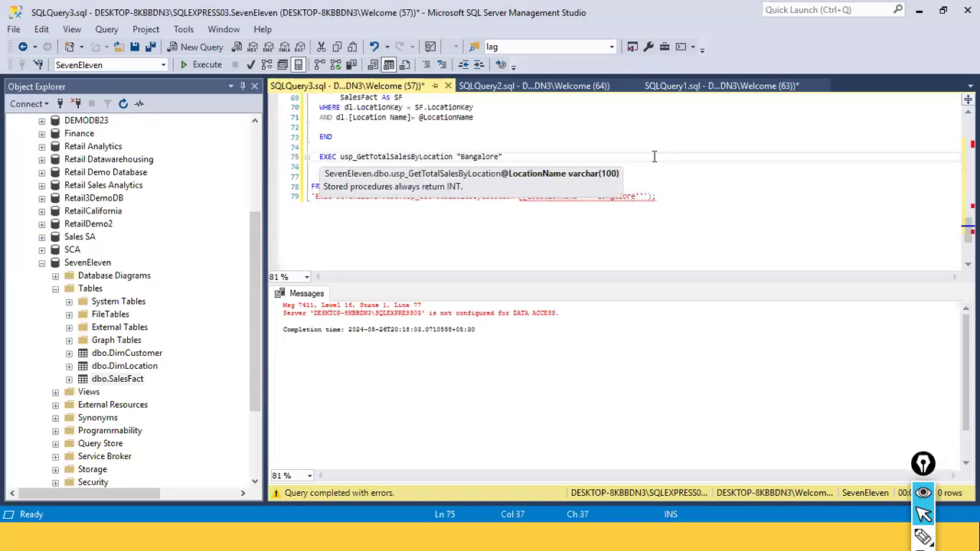
Replace the Power BI SQL statement with EXEC usp_GetTotalSalesByLocation "Bangalore" and confirm the connection
left_click(552, 149)
left_click_drag(502, 157, 309, 156)
key("ctrl+c")
key("alt+Tab")
key("ctrl+a")
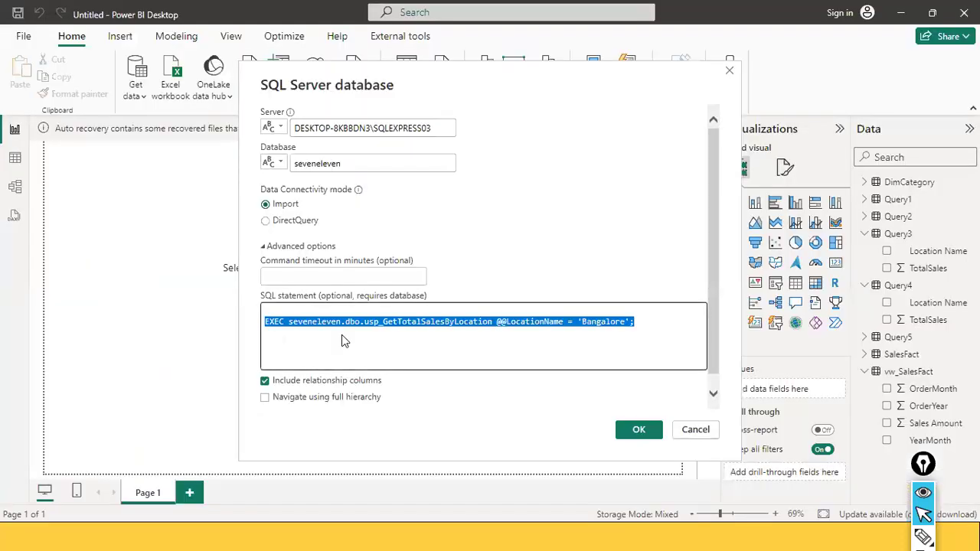
key("ctrl+v")
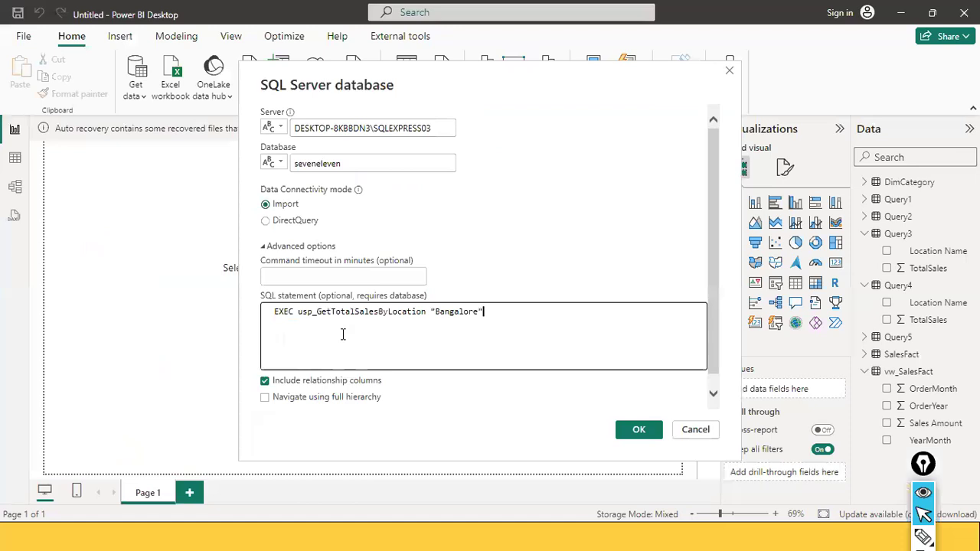
left_click(643, 431)
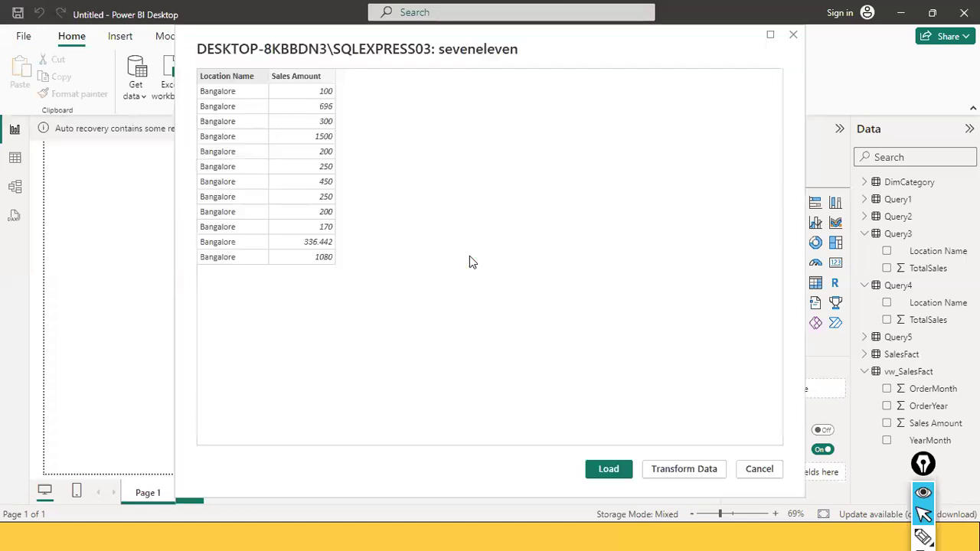
Try to load the previewed results, then close the load error and discard the pending query changes
left_click(614, 469)
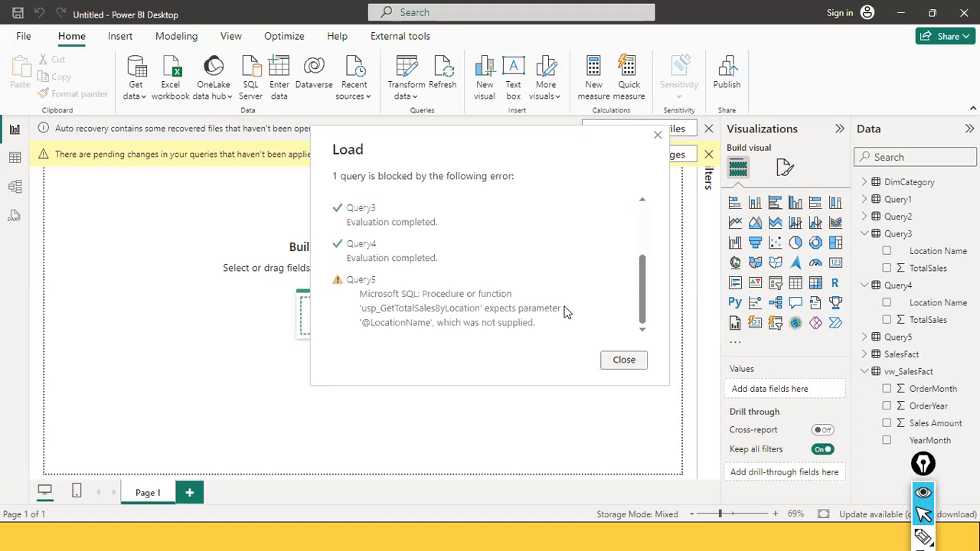
left_click(627, 360)
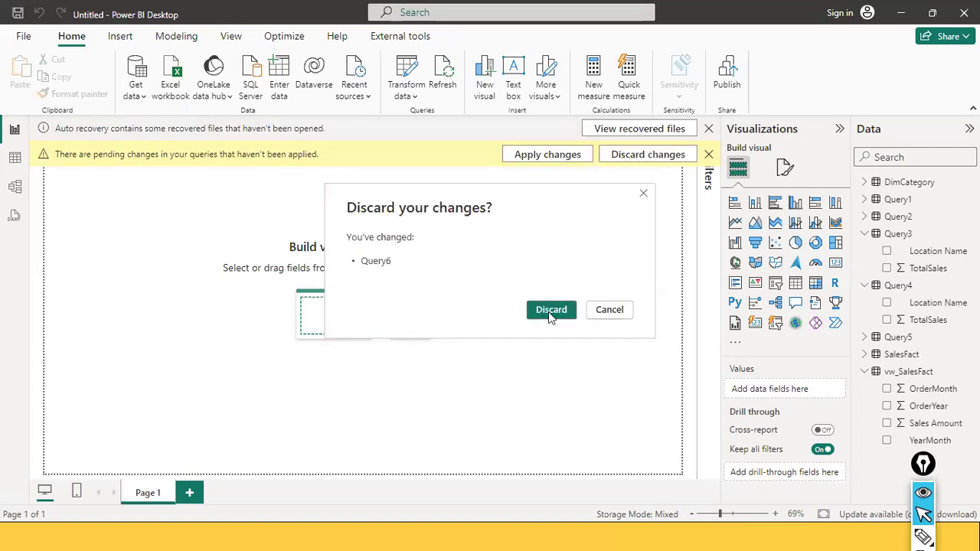
left_click(548, 310)
Examine the OPENQUERY error message and the EXEC line in the script
key("alt+Tab")
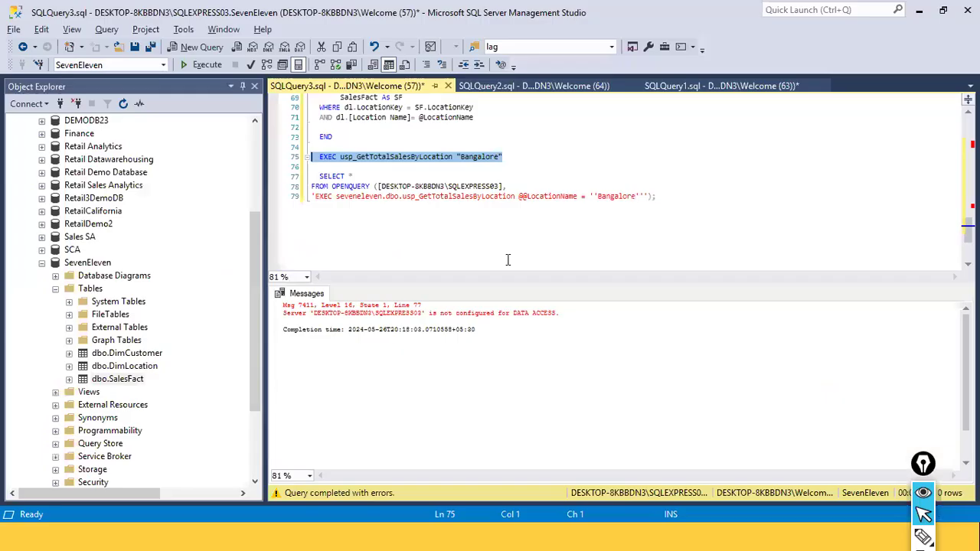
left_click(586, 315)
left_click(290, 314, "shift")
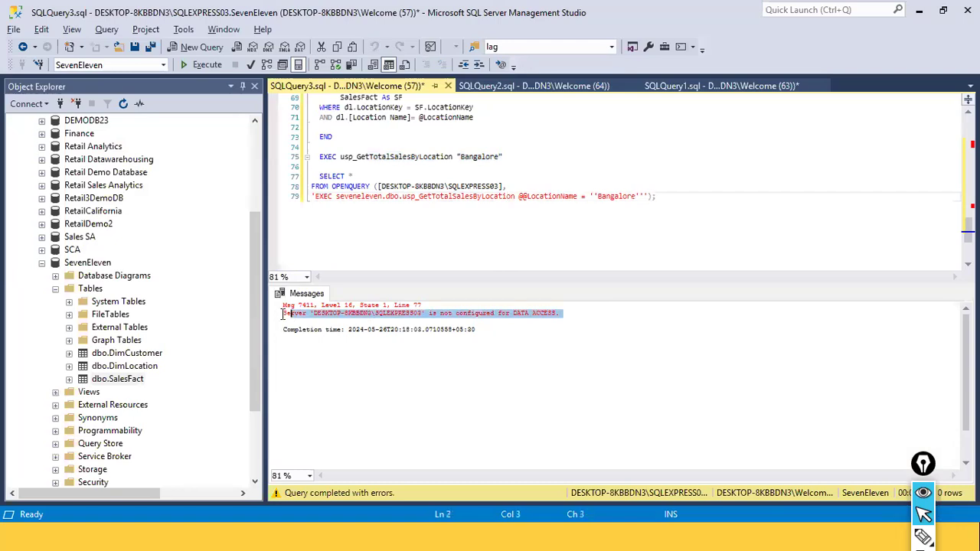
key("shift+Home")
left_click(544, 196)
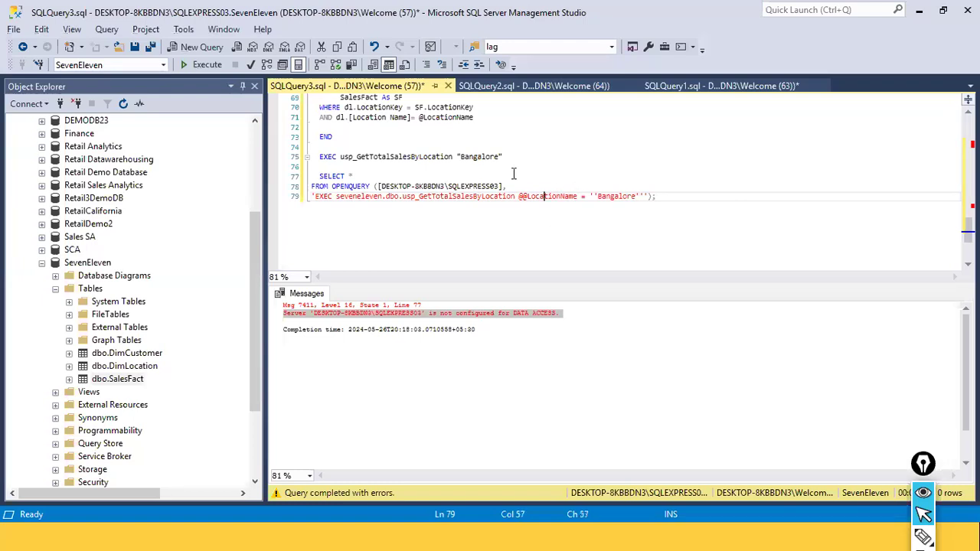
left_click_drag(505, 147, 505, 164)
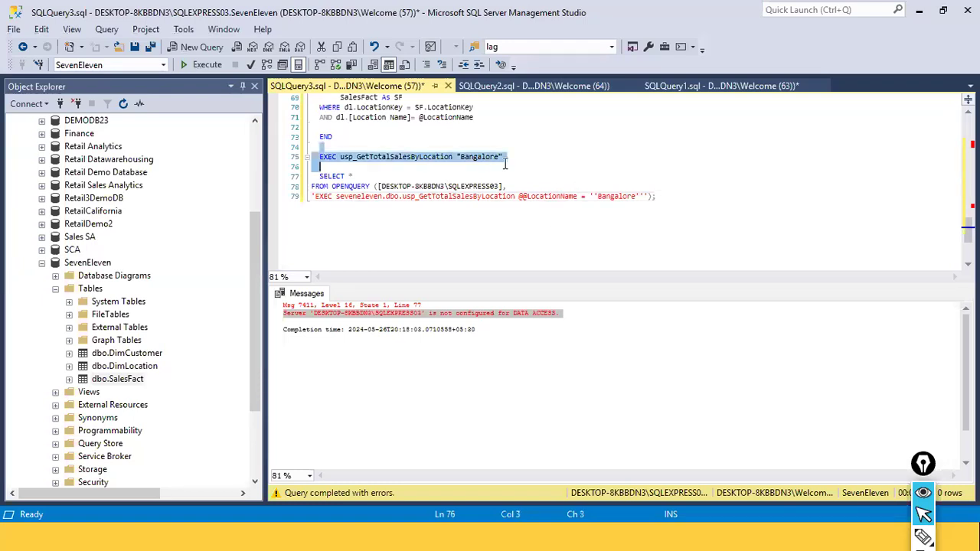
left_click(509, 168)
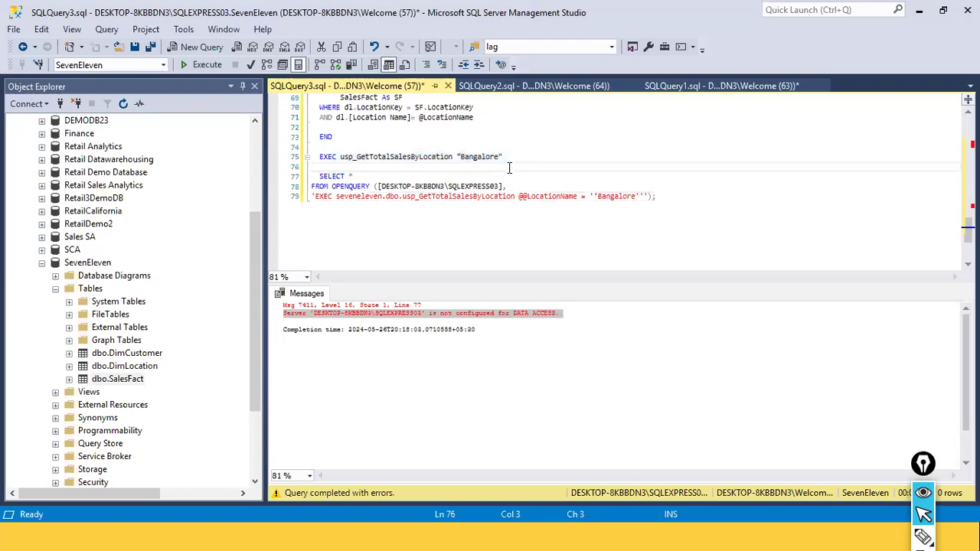
Examine the EXEC usp_GetTotalSalesByLocation "Bangalore" line by highlighting it in the script
scroll(509, 167, "up", 2)
scroll(509, 167, "up", 1)
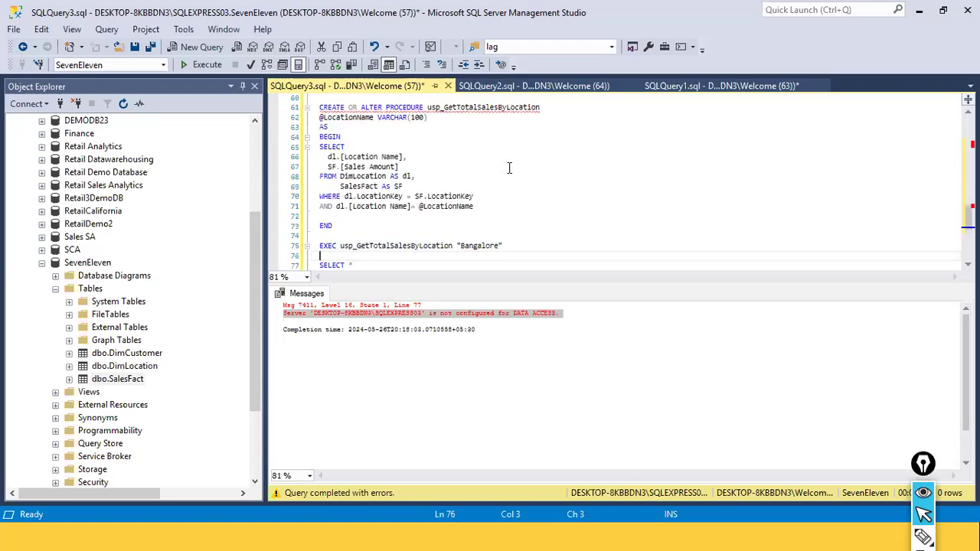
scroll(509, 168, "down", 2)
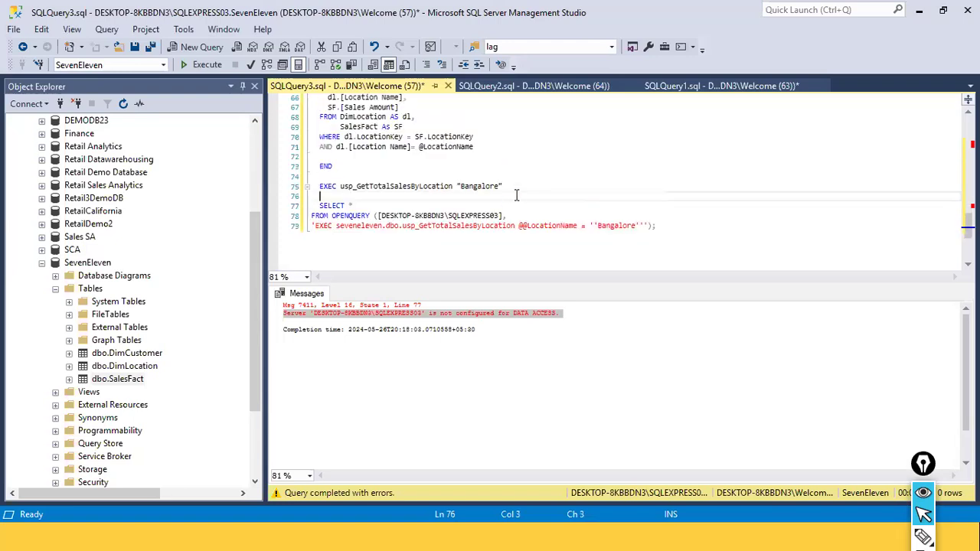
left_click(531, 188)
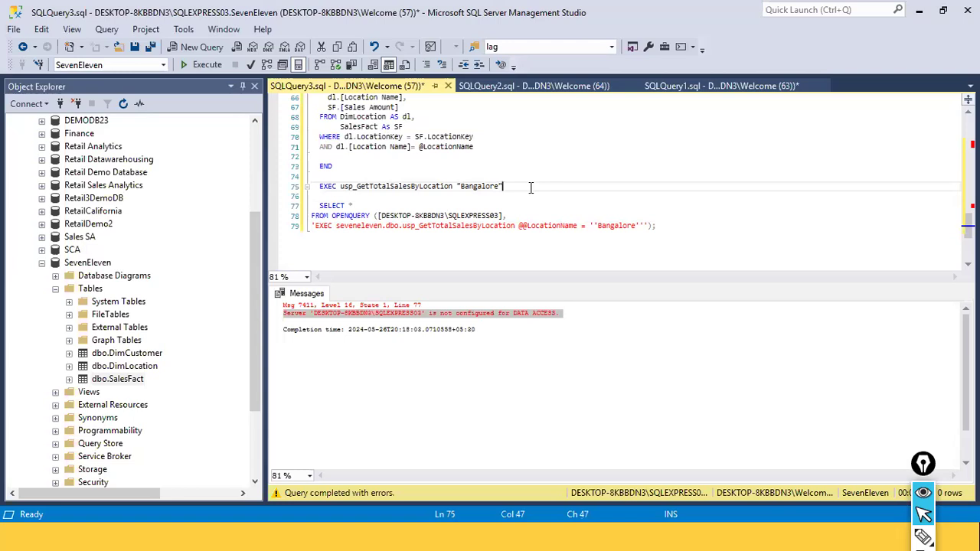
scroll(530, 188, "up", 2)
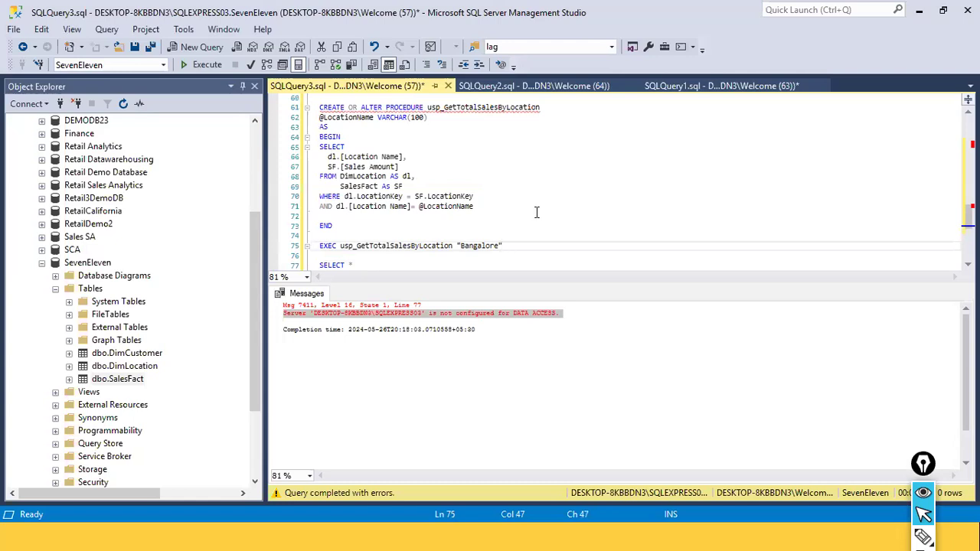
left_click(457, 257)
left_click_drag(457, 256, 312, 247)
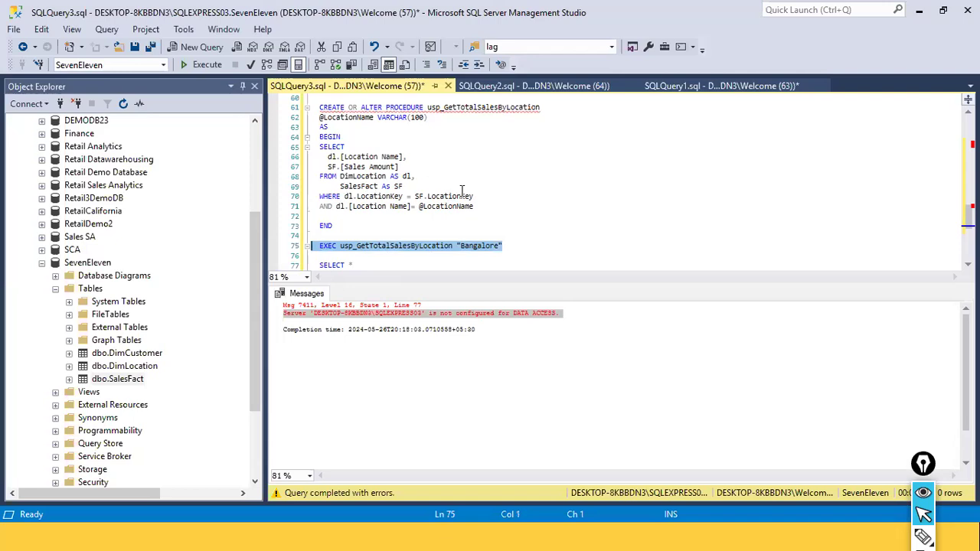
left_click(507, 235)
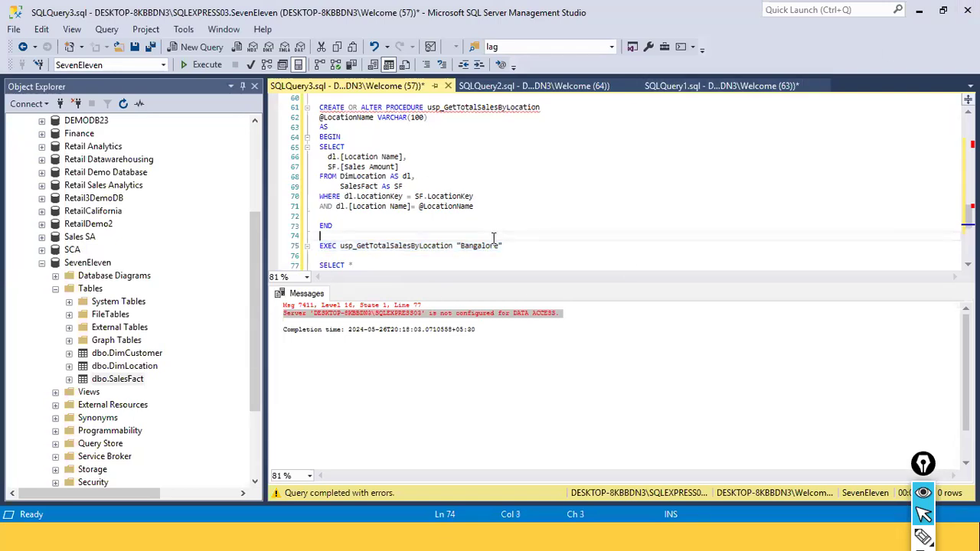
left_click_drag(558, 258, 335, 239)
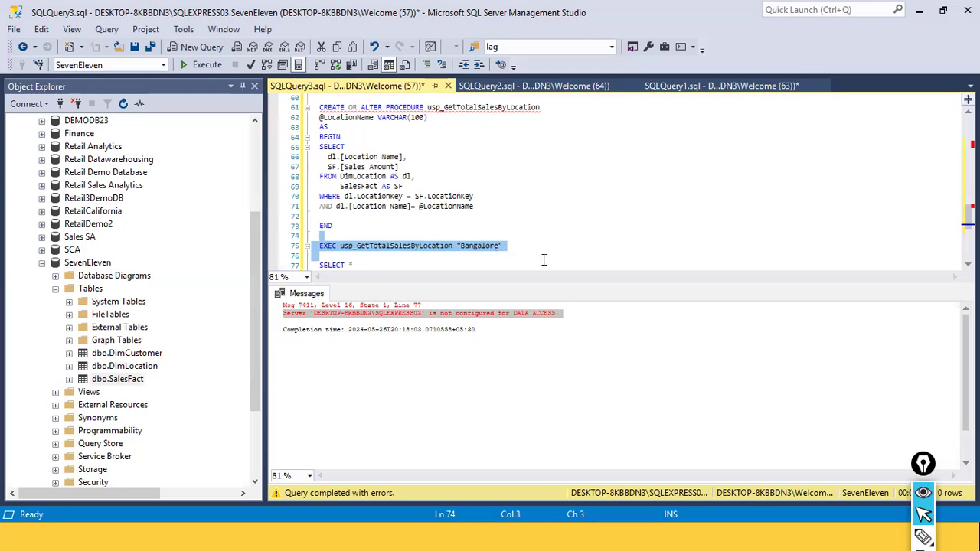
scroll(544, 260, "down", 1)
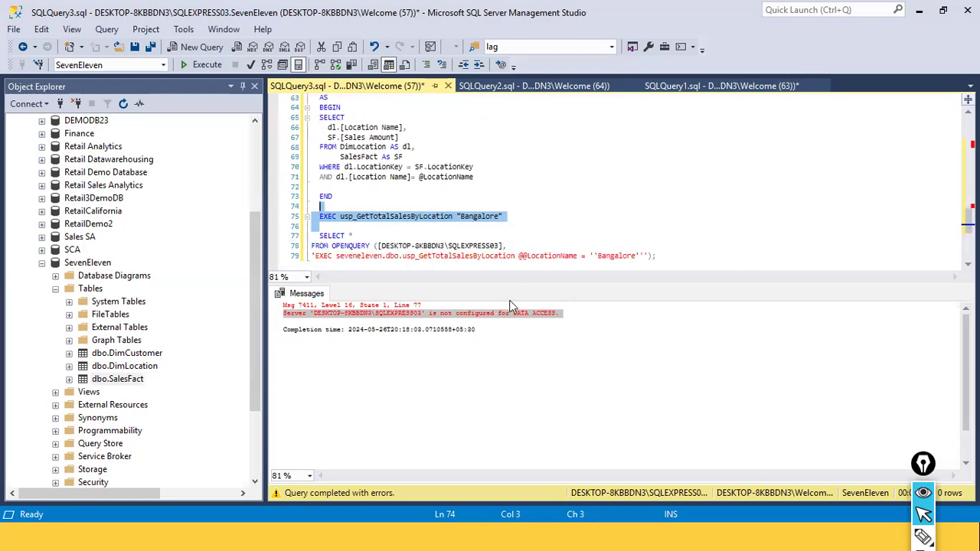
Highlight the OPENQUERY statement and the EXEC line again, reviewing the stored procedure definition above them
left_click(459, 344)
left_click_drag(660, 255, 312, 236)
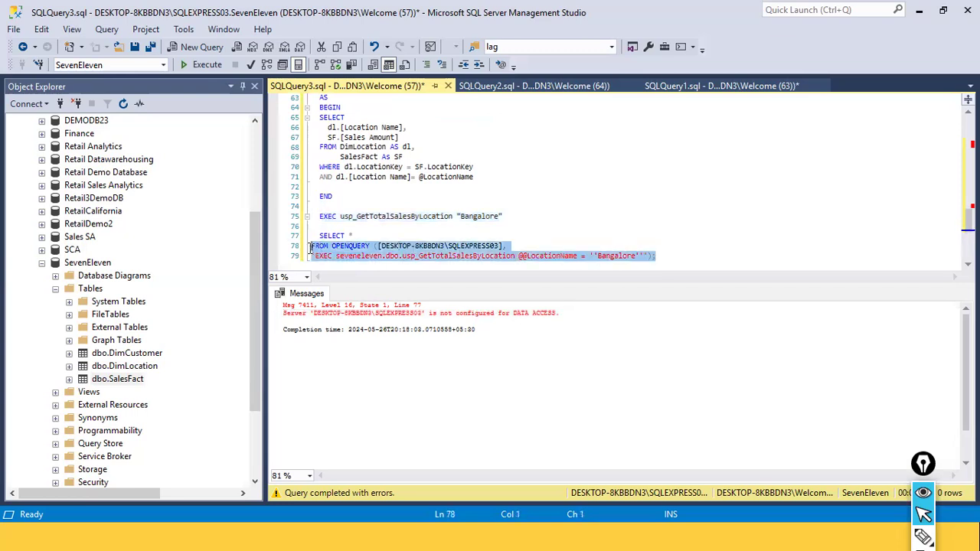
left_click(404, 340)
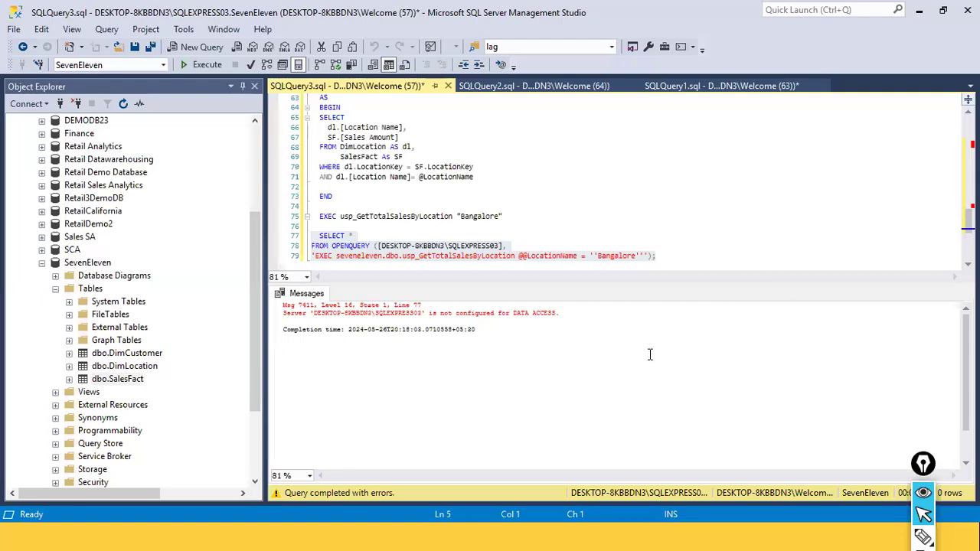
left_click(528, 235)
left_click_drag(535, 224, 315, 217)
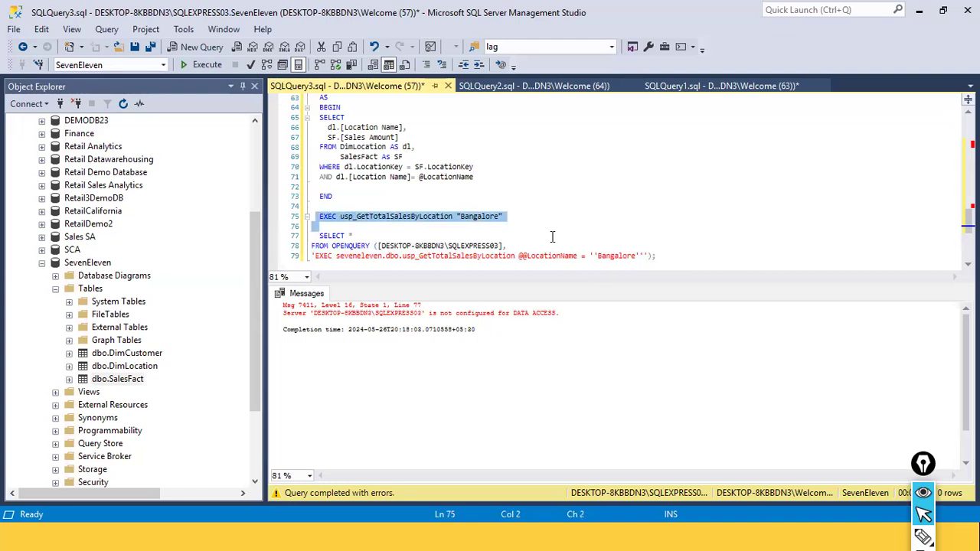
scroll(374, 191, "up", 2)
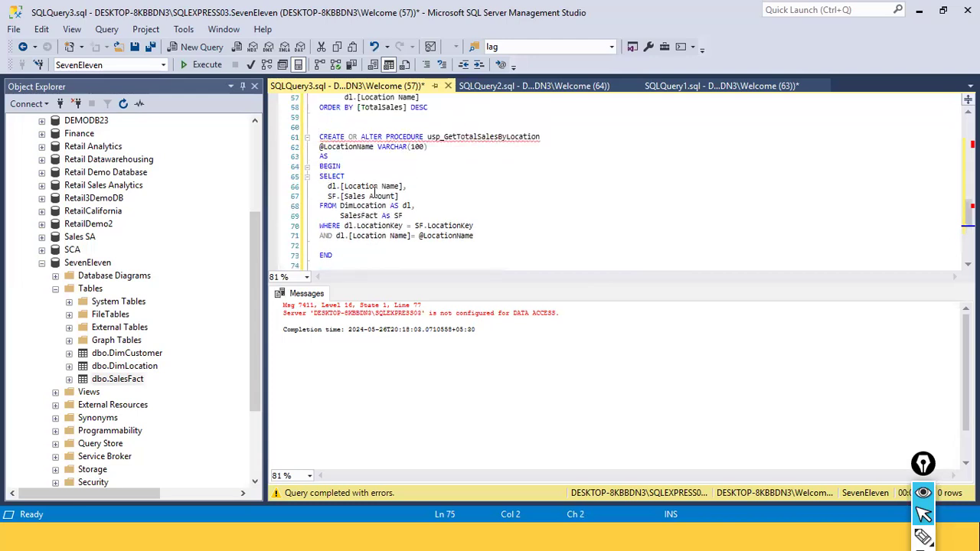
scroll(374, 191, "down", 4)
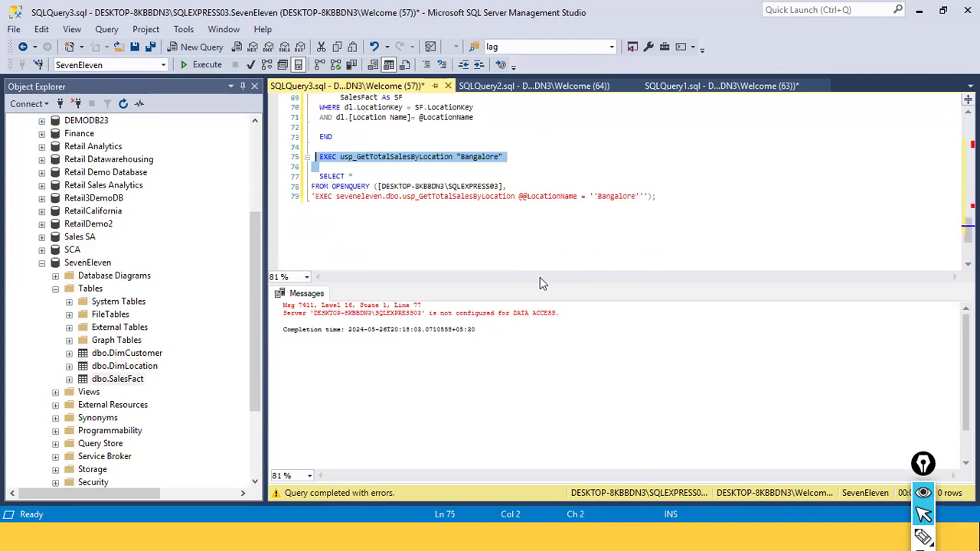
scroll(368, 157, "up", 7)
scroll(368, 157, "up", 9)
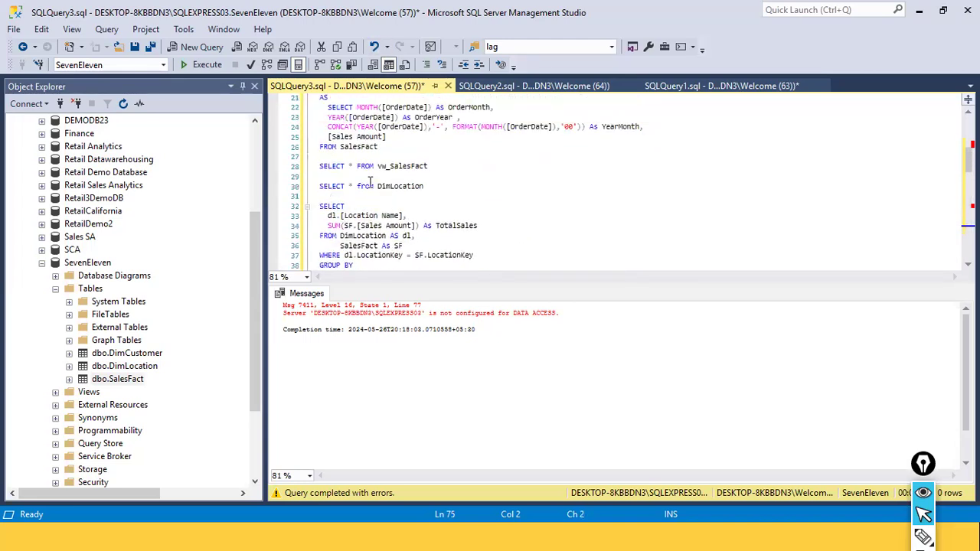
Examine the SELECT body of the vw_SalesFact view definition by highlighting its lines
scroll(370, 180, "up", 1)
left_click(386, 167)
key("shift+Up")
key("shift+Up")
key("shift+Up")
key("shift+Home")
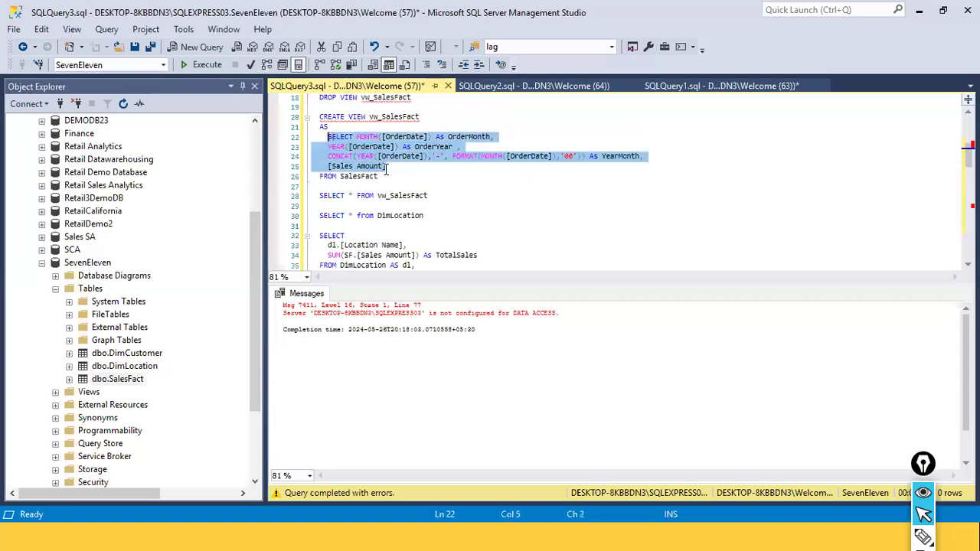
left_click(387, 168)
left_click_drag(383, 176, 319, 140)
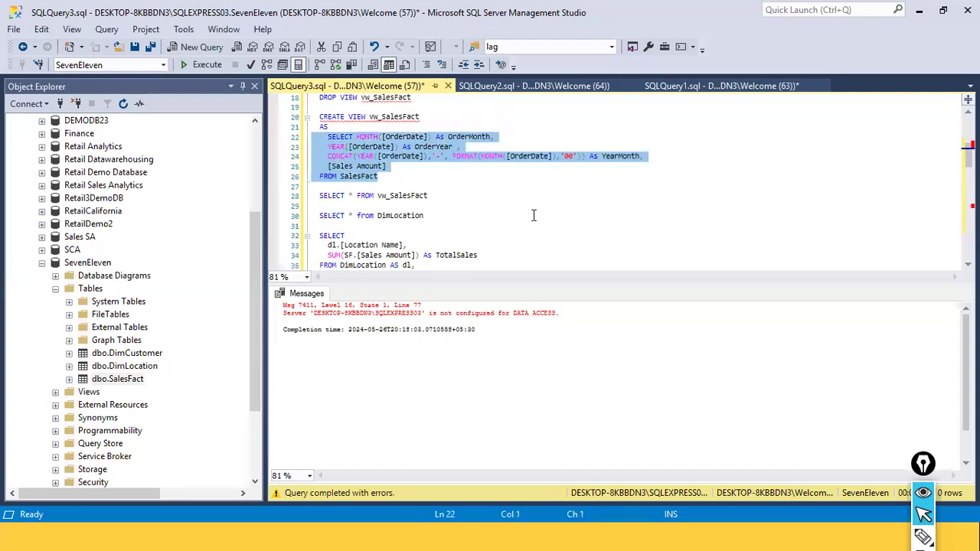
left_click(650, 175)
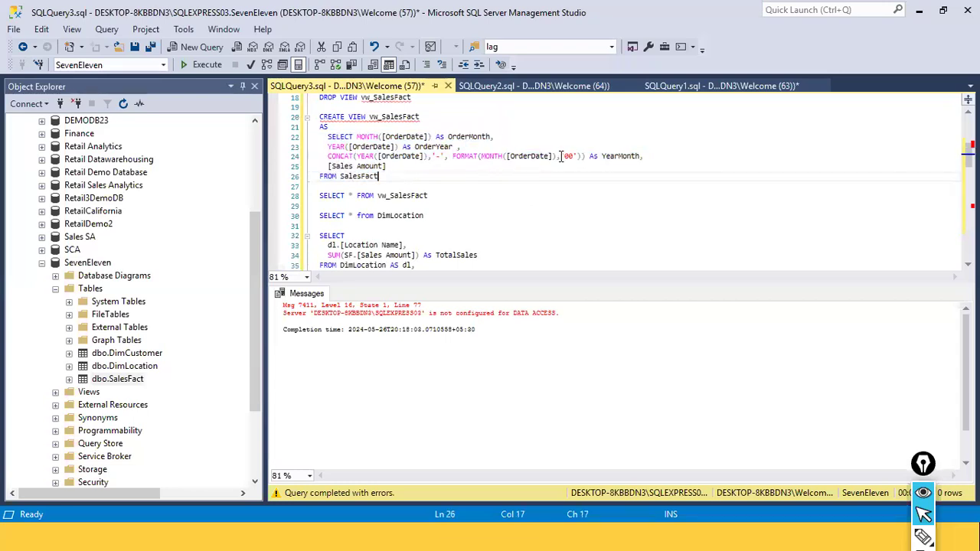
left_click_drag(443, 183, 325, 139)
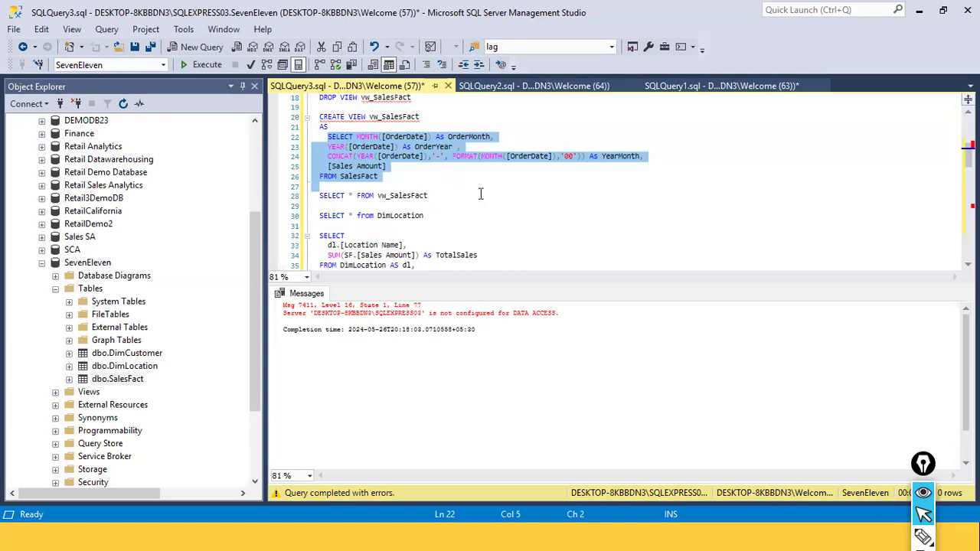
left_click(439, 183)
left_click_drag(440, 178, 318, 138)
left_click(519, 202)
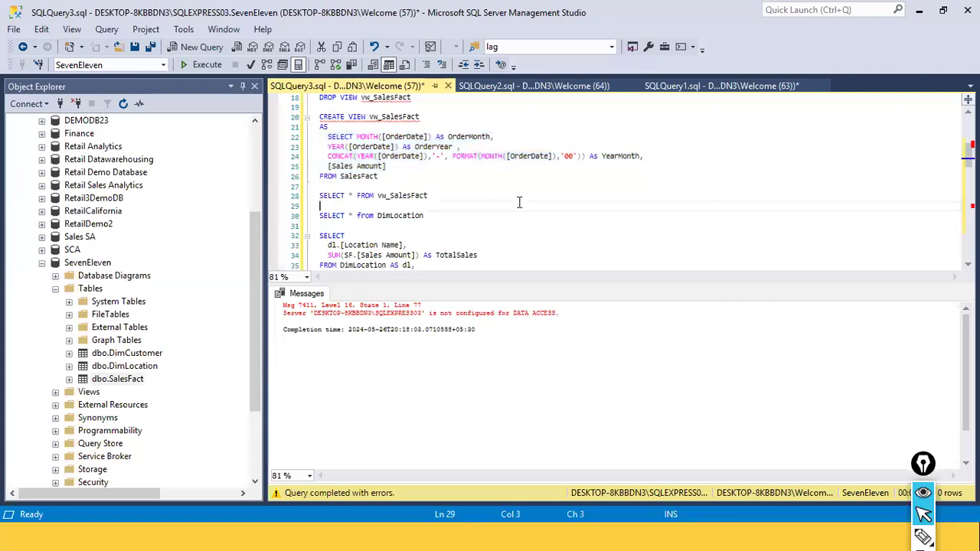
left_click_drag(379, 177, 312, 136)
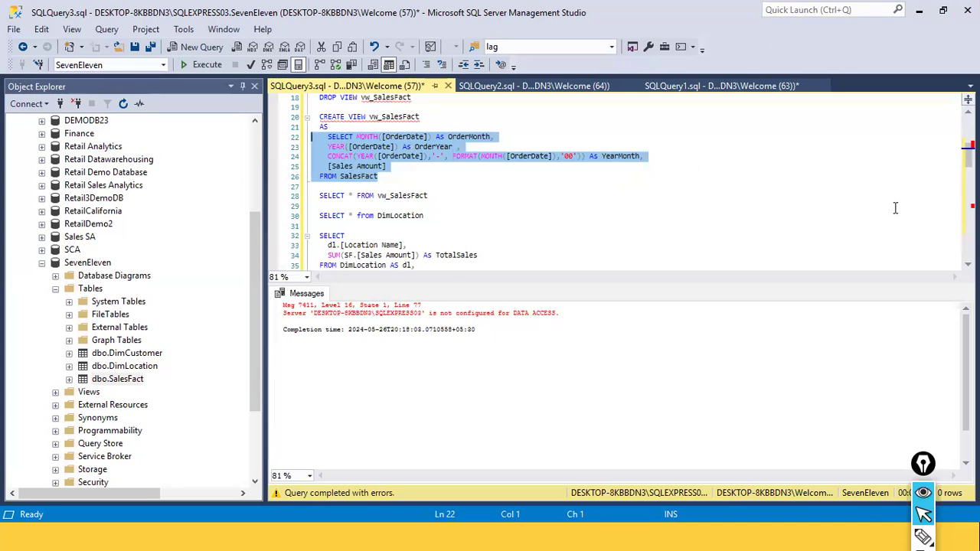
left_click(642, 205)
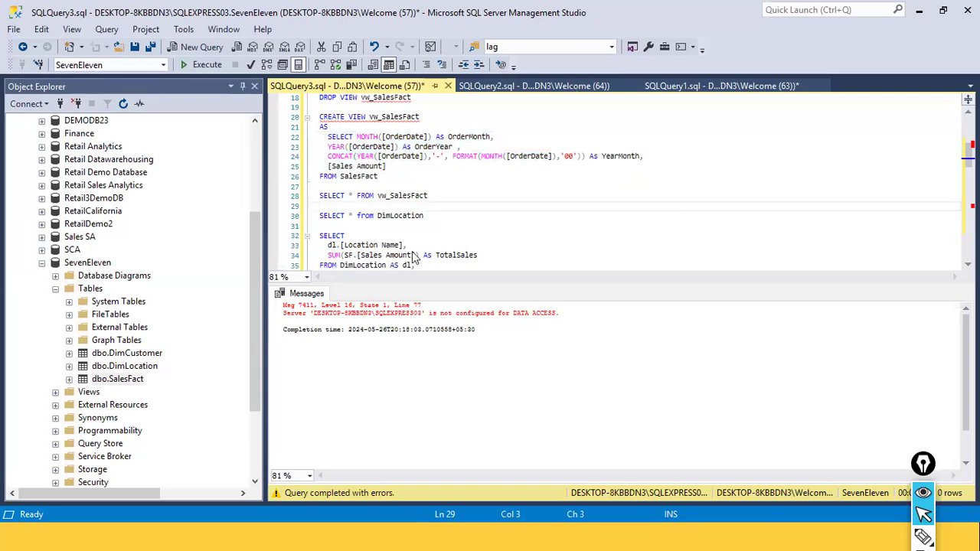
left_click_drag(378, 176, 319, 107)
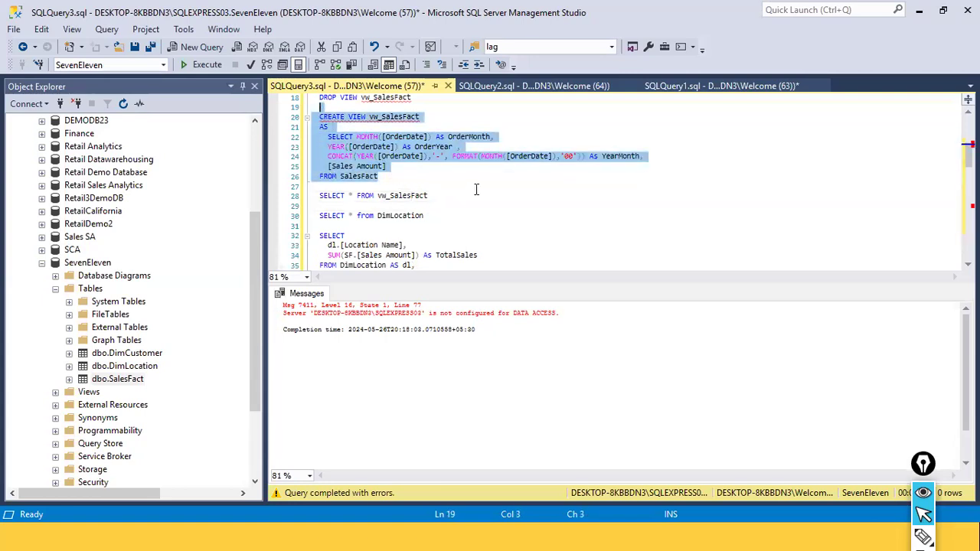
left_click(421, 227)
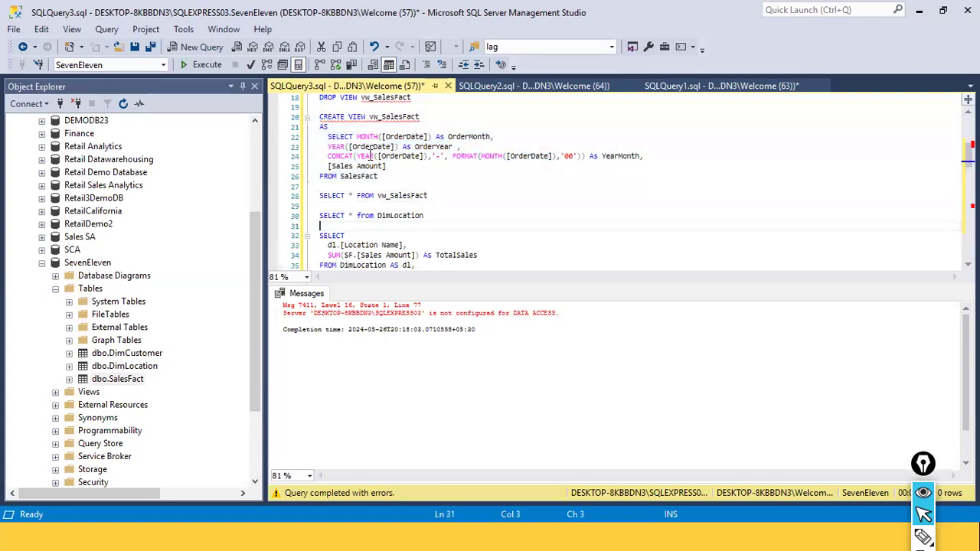
Examine the complete CREATE VIEW vw_SalesFact statement by highlighting it from CREATE VIEW to FROM SalesFact
scroll(433, 161, "up", 1)
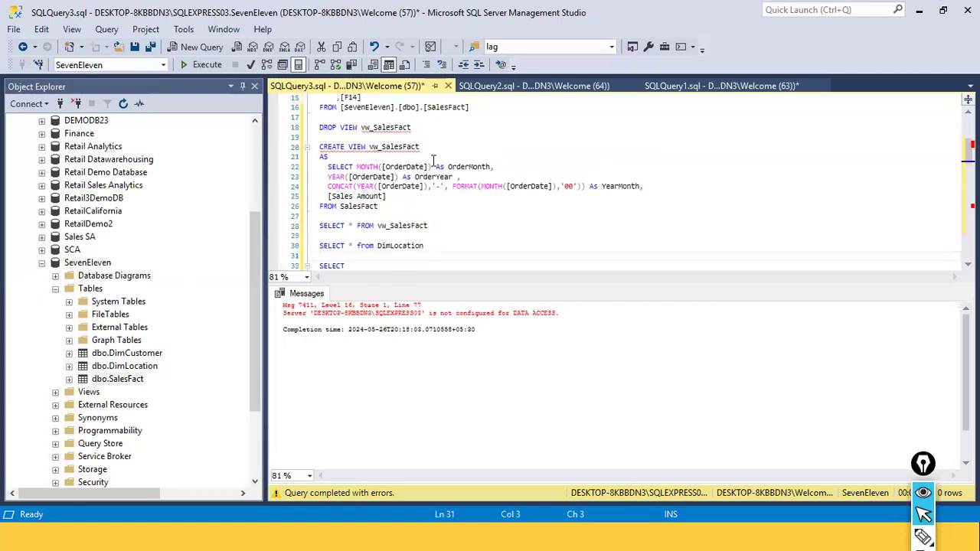
double_click(386, 128)
left_click(383, 177)
left_click_drag(341, 166, 633, 191)
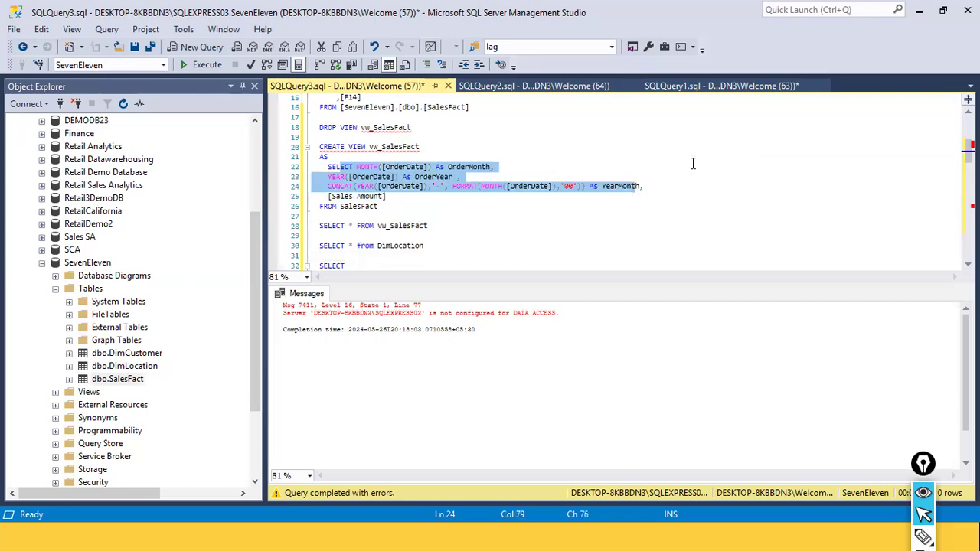
left_click(560, 205)
left_click_drag(393, 209, 320, 168)
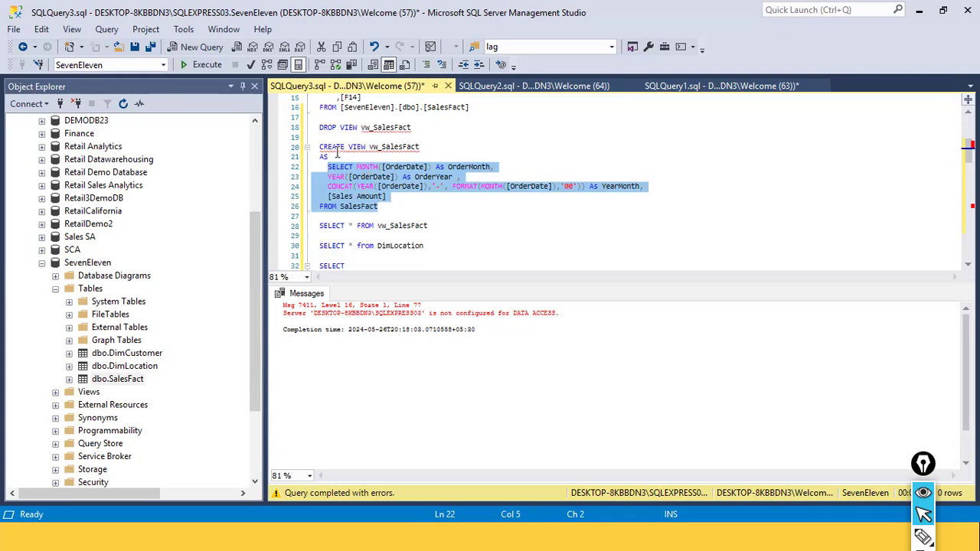
left_click_drag(320, 146, 378, 206)
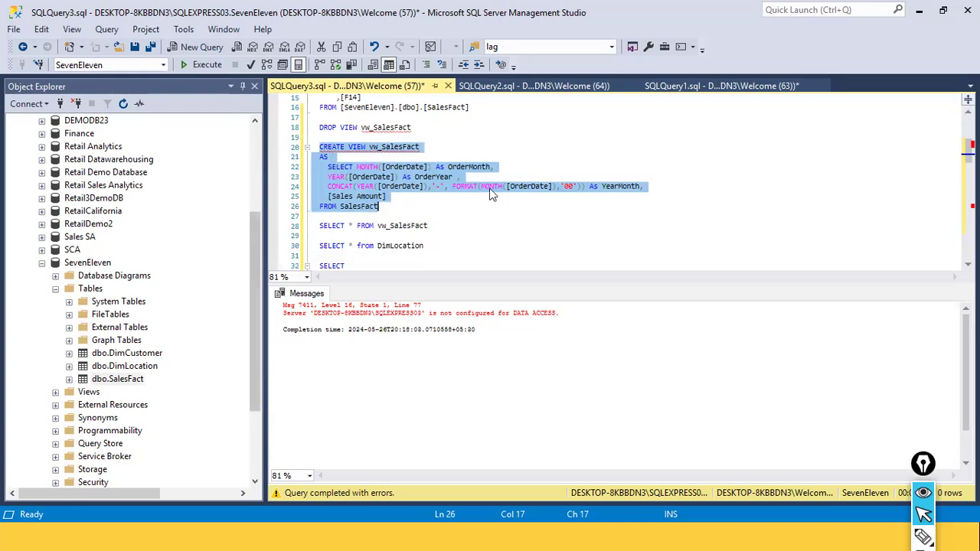
left_click(399, 156)
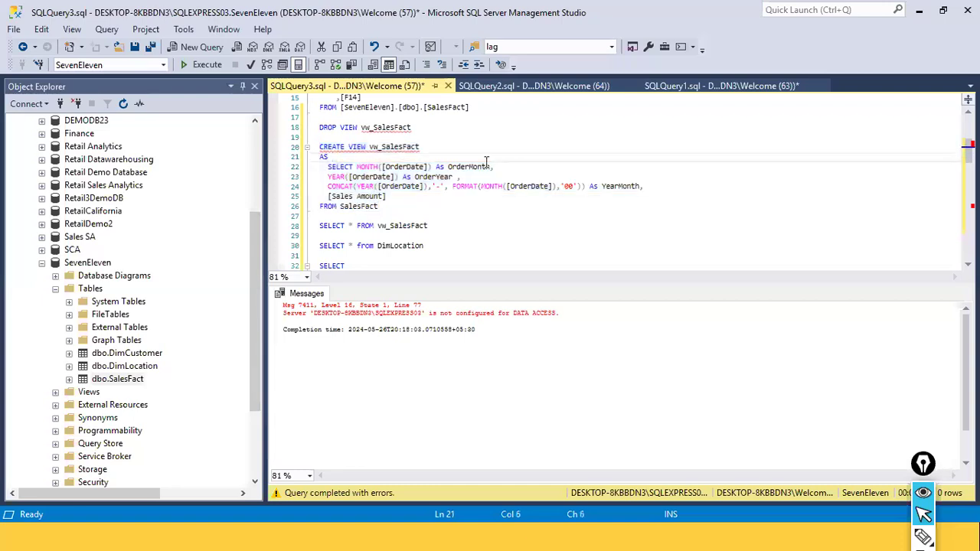
left_click_drag(328, 195, 387, 197)
double_click(366, 206)
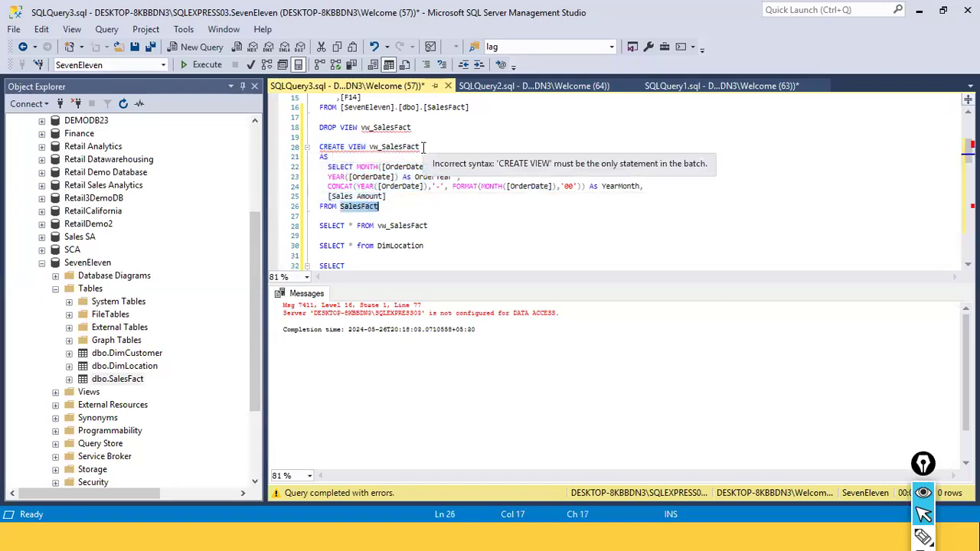
left_click(417, 196)
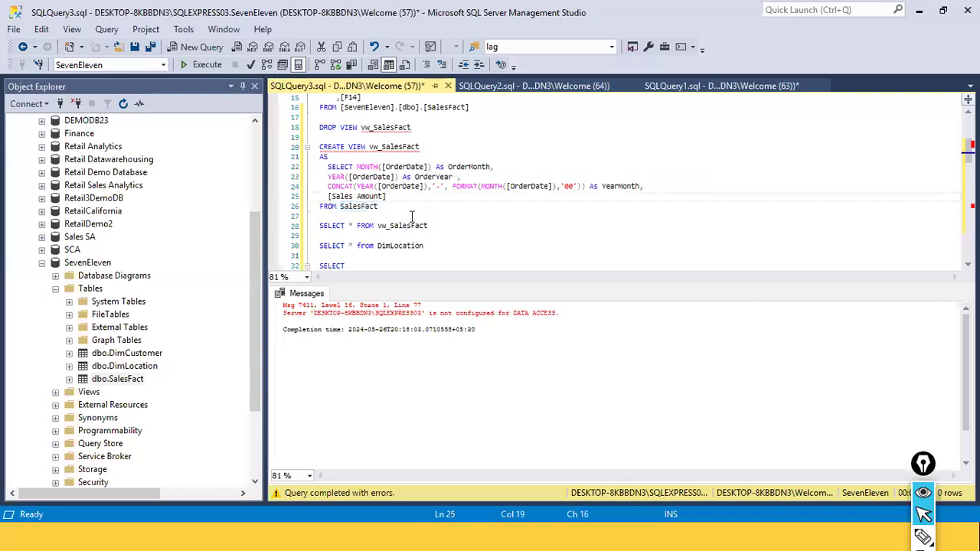
left_click_drag(412, 212, 312, 147)
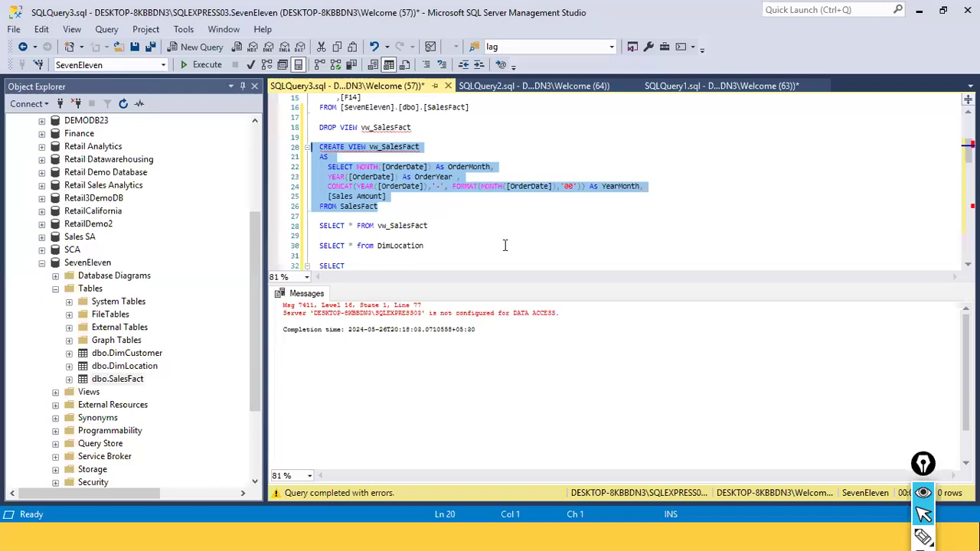
scroll(504, 245, "up", 1)
scroll(505, 245, "down", 1)
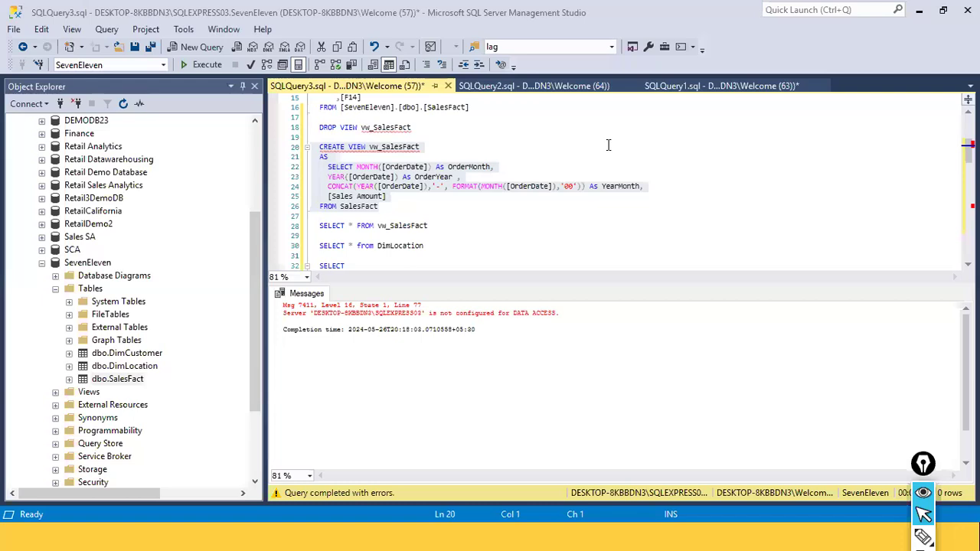
left_click(490, 214)
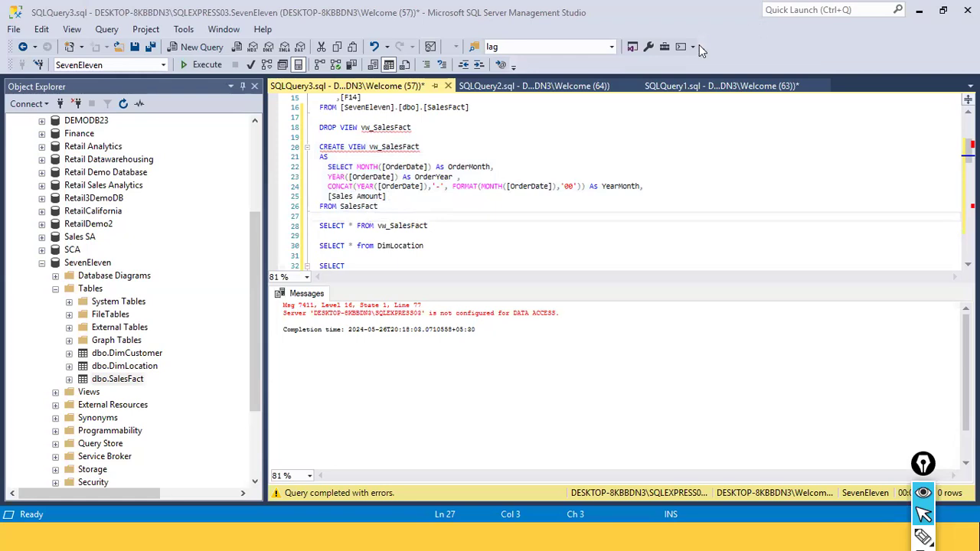
Scroll through the script from the SELECT * FROM vw_SalesFact query down to the OPENQUERY statement
left_click(485, 225)
scroll(483, 229, "down", 1)
scroll(482, 228, "down", 6)
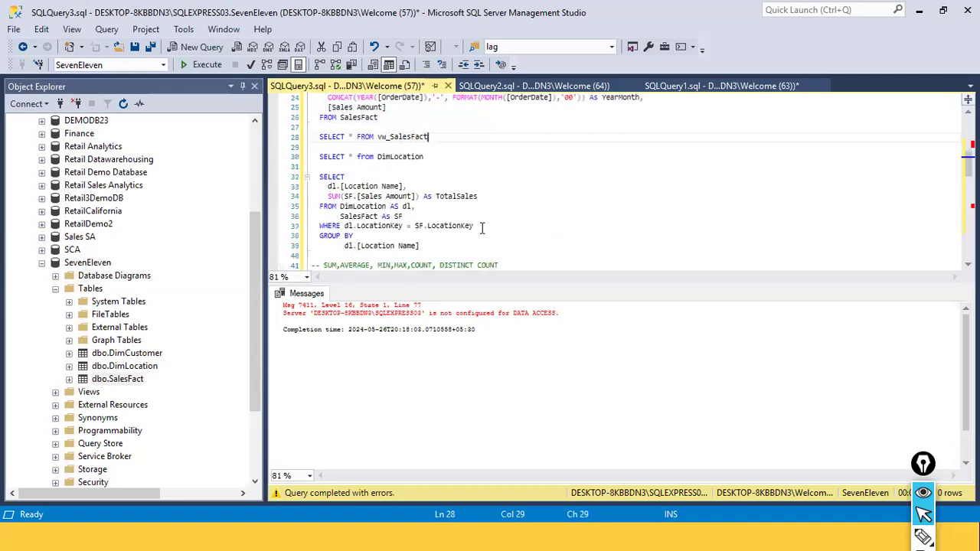
scroll(482, 228, "down", 9)
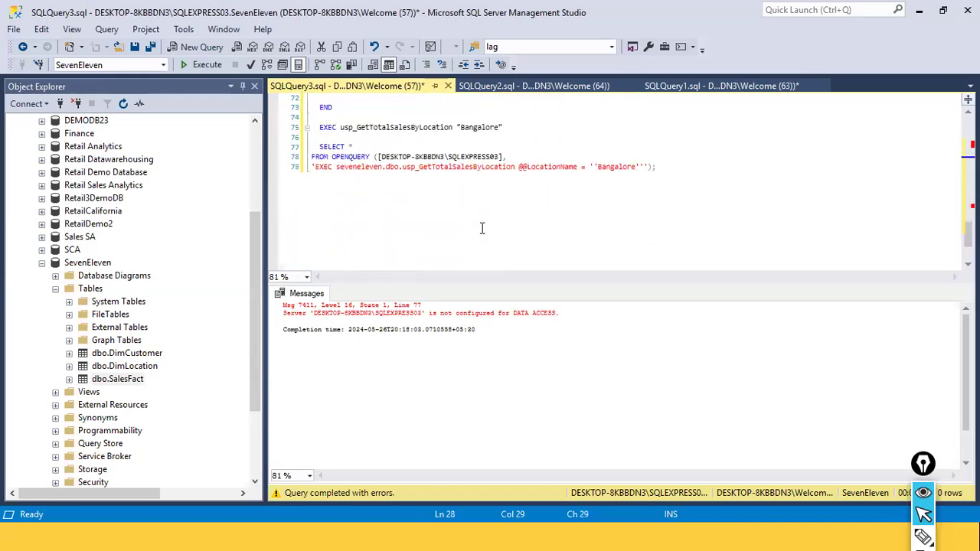
Save the query script as Day5SQLQuery3.sql instead of replacing the existing SQLQuery3.sql
left_click(559, 166)
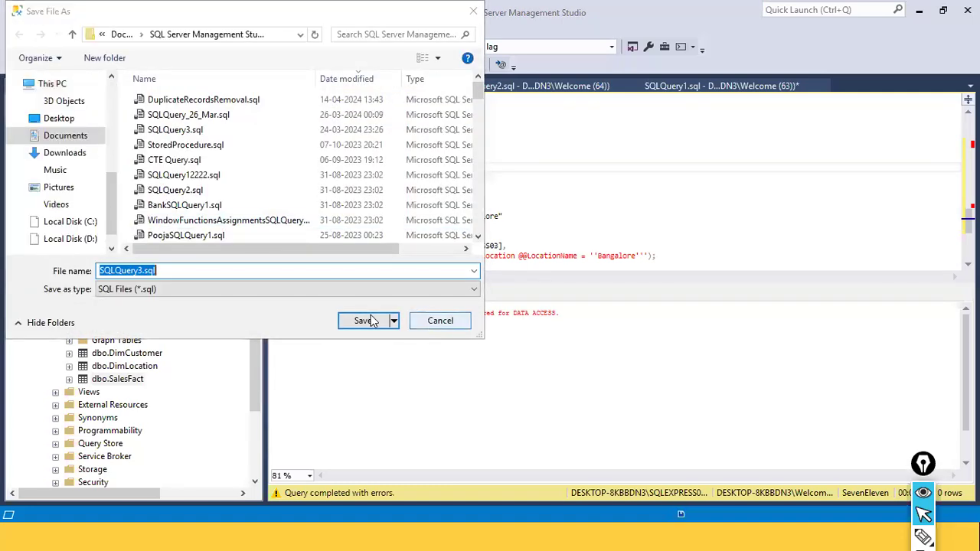
left_click(365, 320)
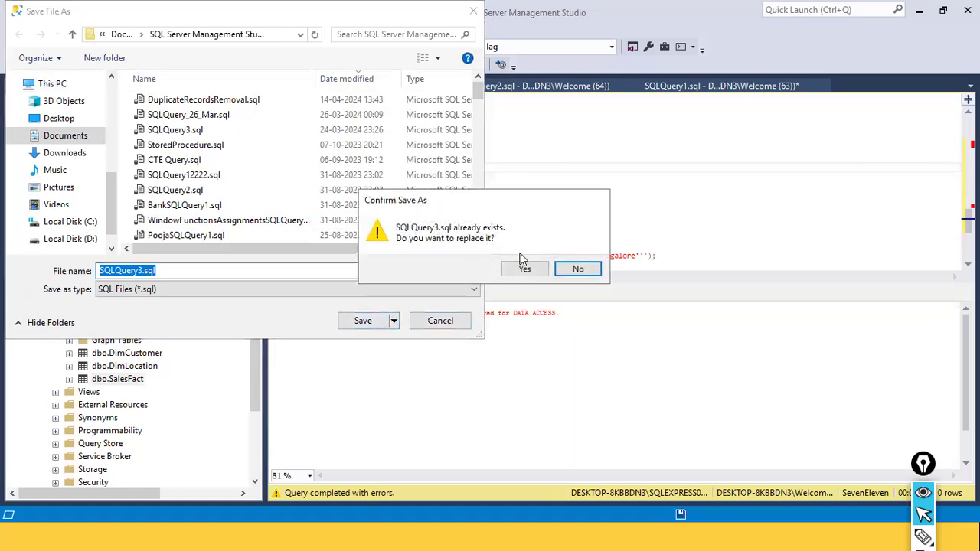
left_click(577, 268)
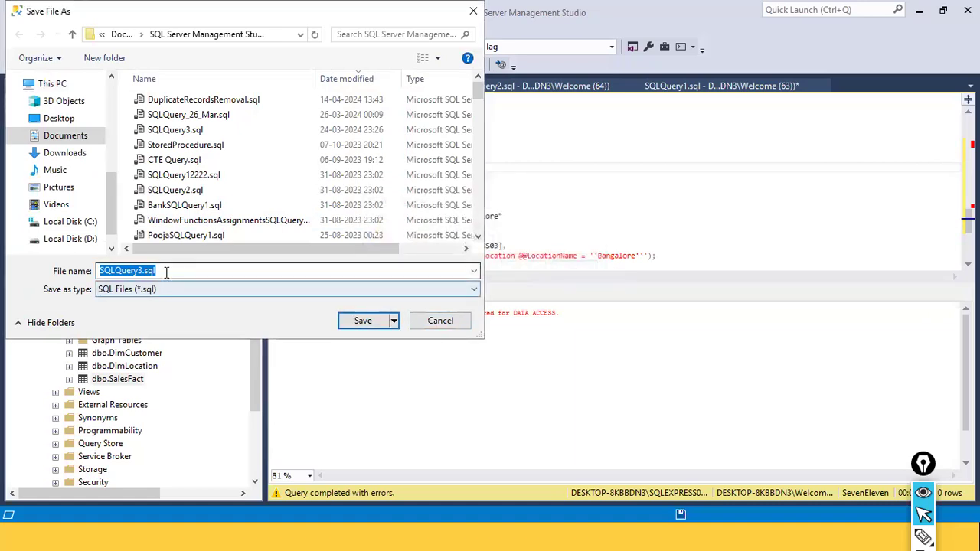
left_click(136, 271)
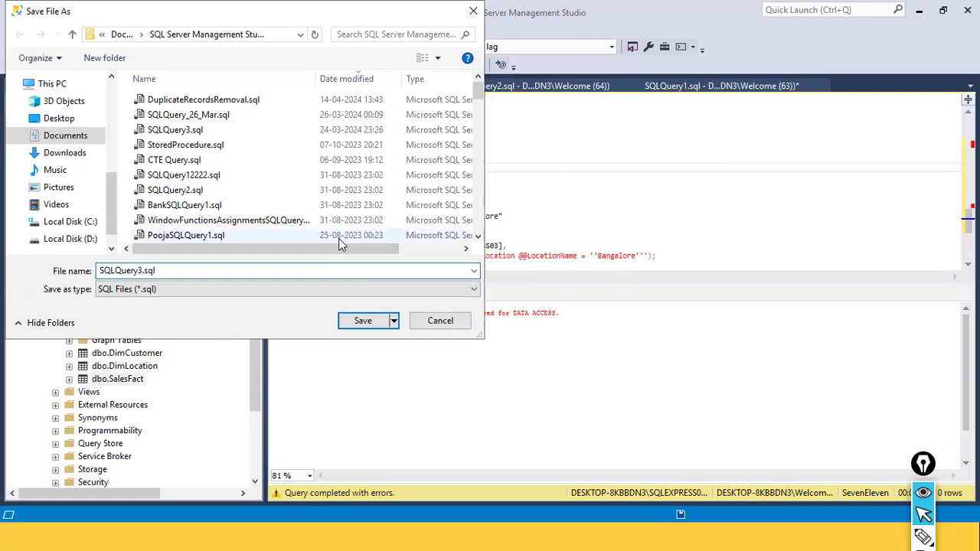
type("Day5")
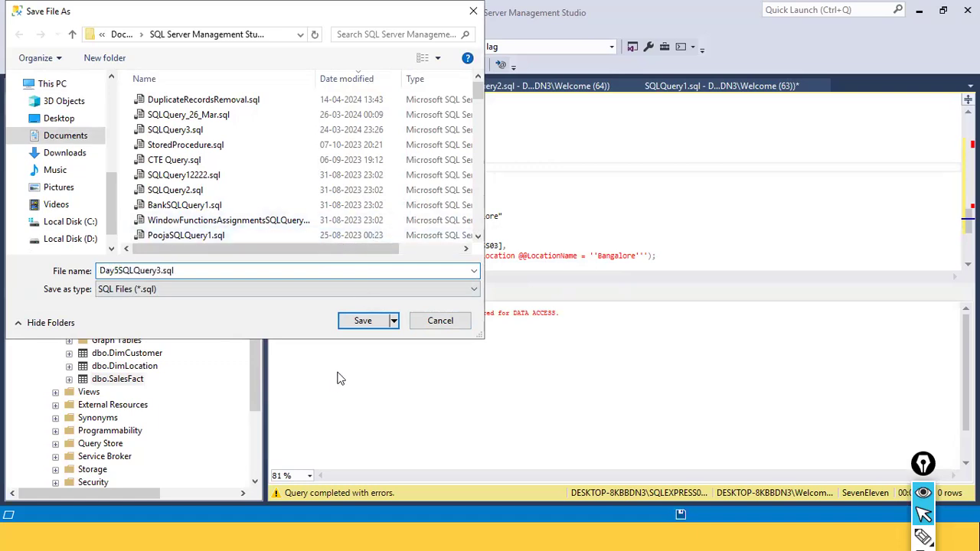
left_click(380, 320)
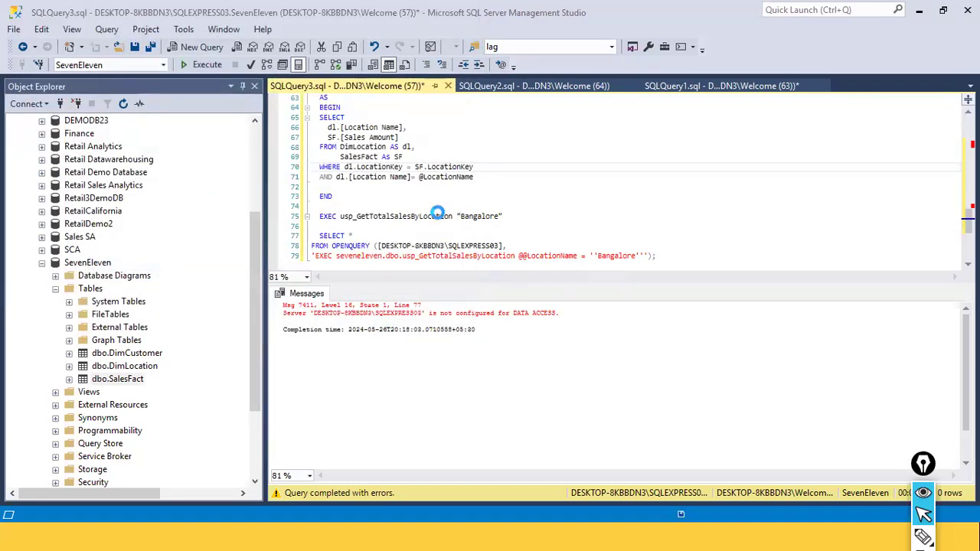
Highlight the error message lines in the Messages pane to review them
left_click_drag(562, 313, 273, 292)
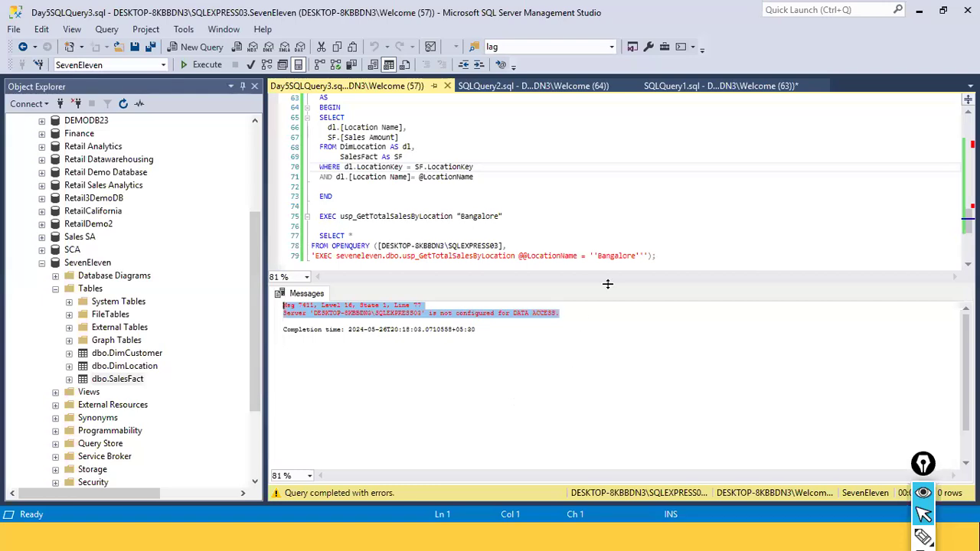
key("alt+Tab")
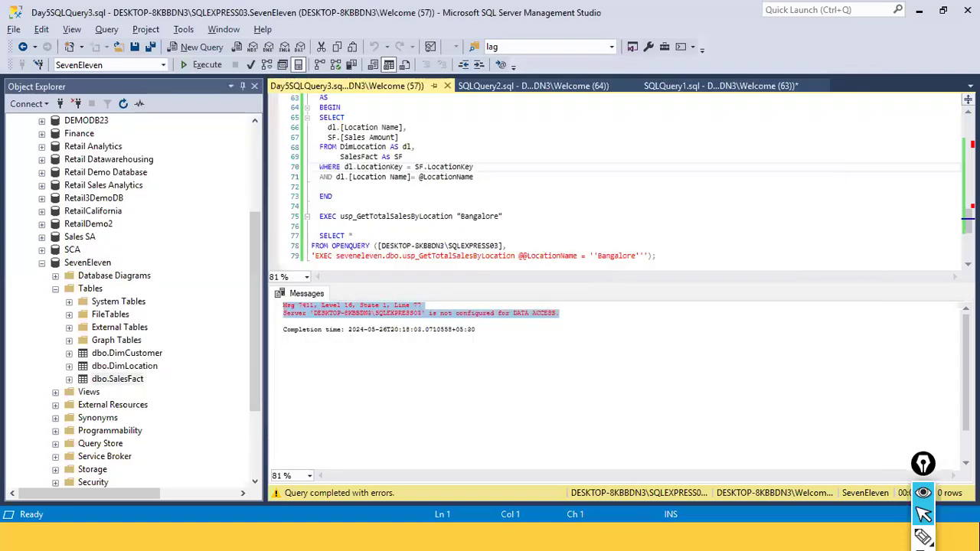